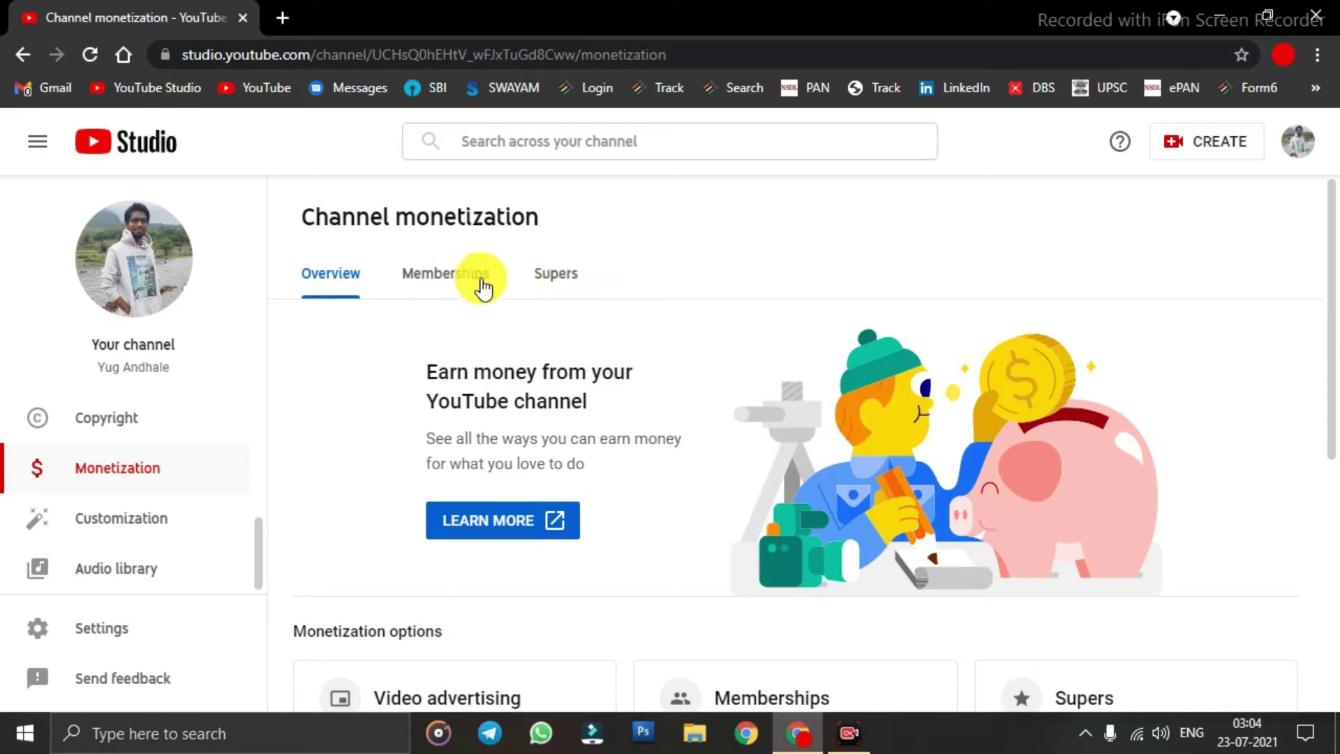
Step: Review the channel monetization overview with its monetization and Partner Program options, and check the channel's public page
{"action": "scroll", "coordinate": [482, 286], "scroll_direction": "down", "scroll_amount": 6}
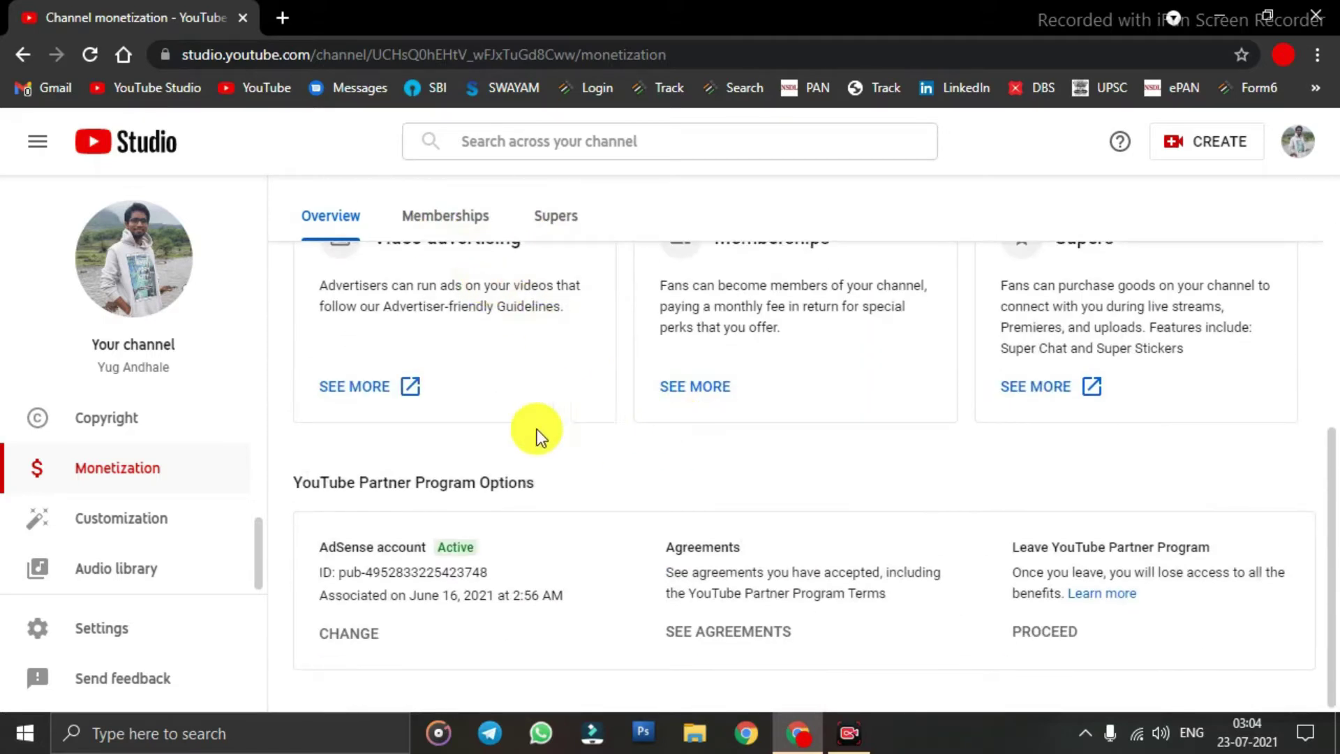
{"action": "left_click", "coordinate": [112, 259]}
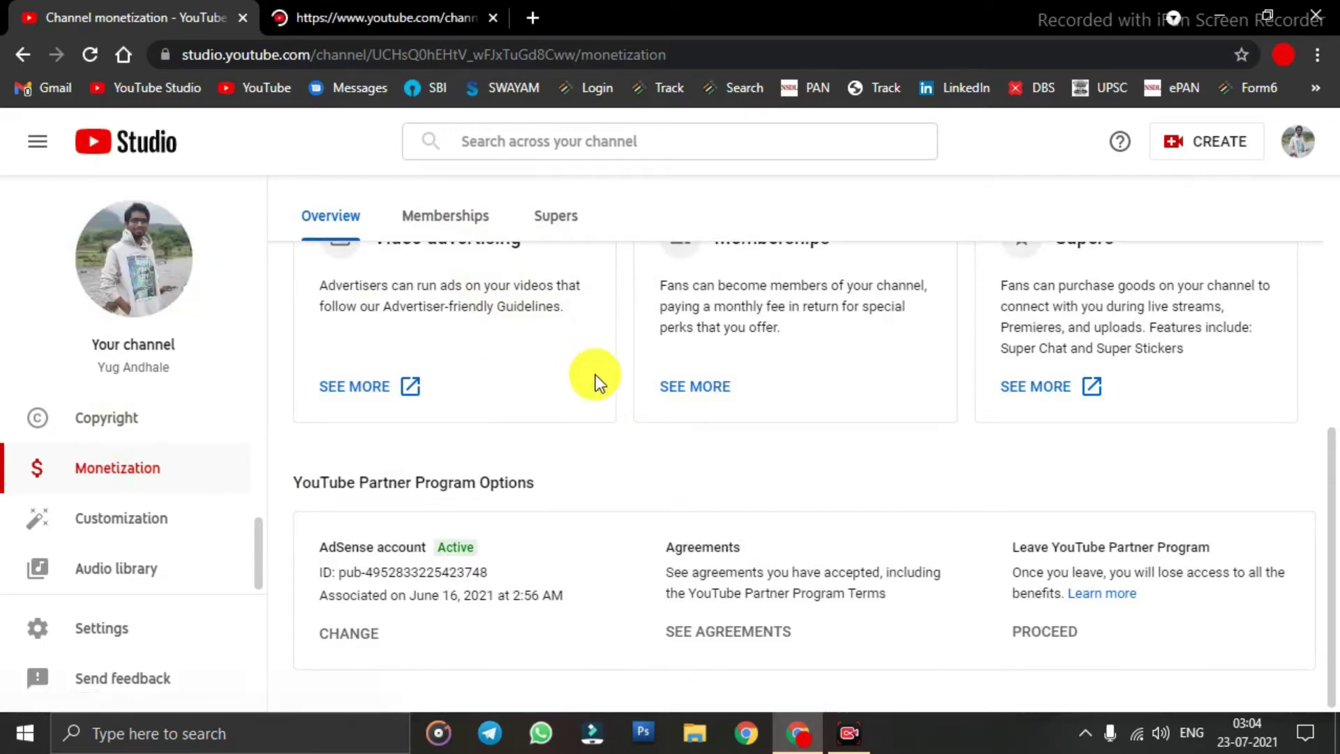
{"action": "scroll", "coordinate": [629, 373], "scroll_direction": "up", "scroll_amount": 6}
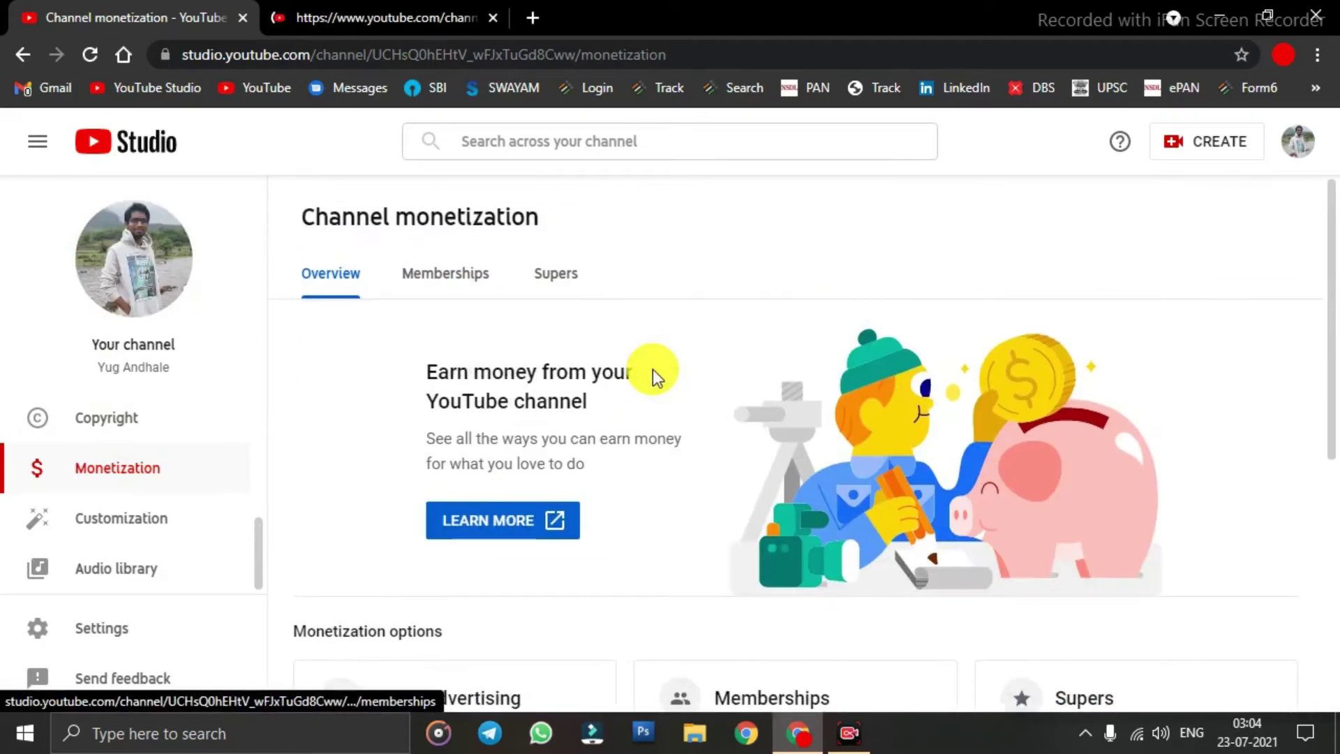
{"action": "left_click", "coordinate": [391, 14]}
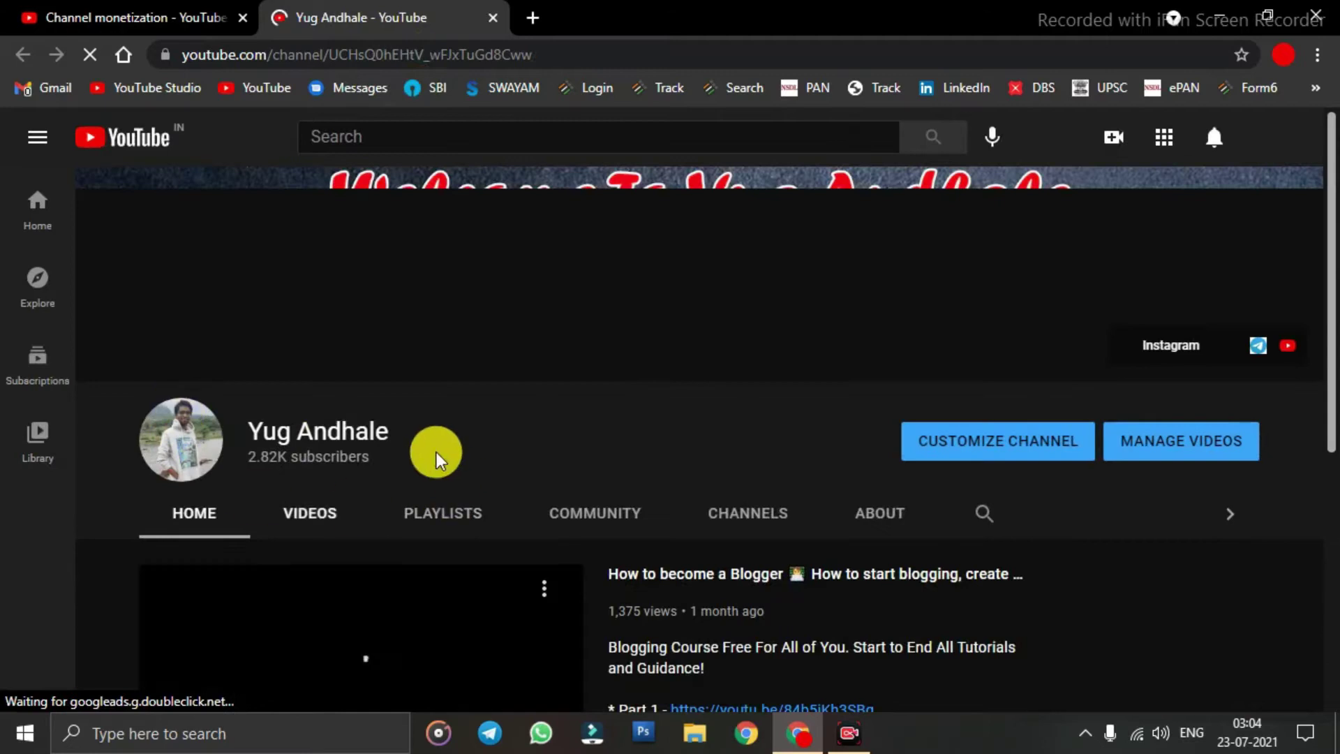
{"action": "left_click", "coordinate": [494, 19]}
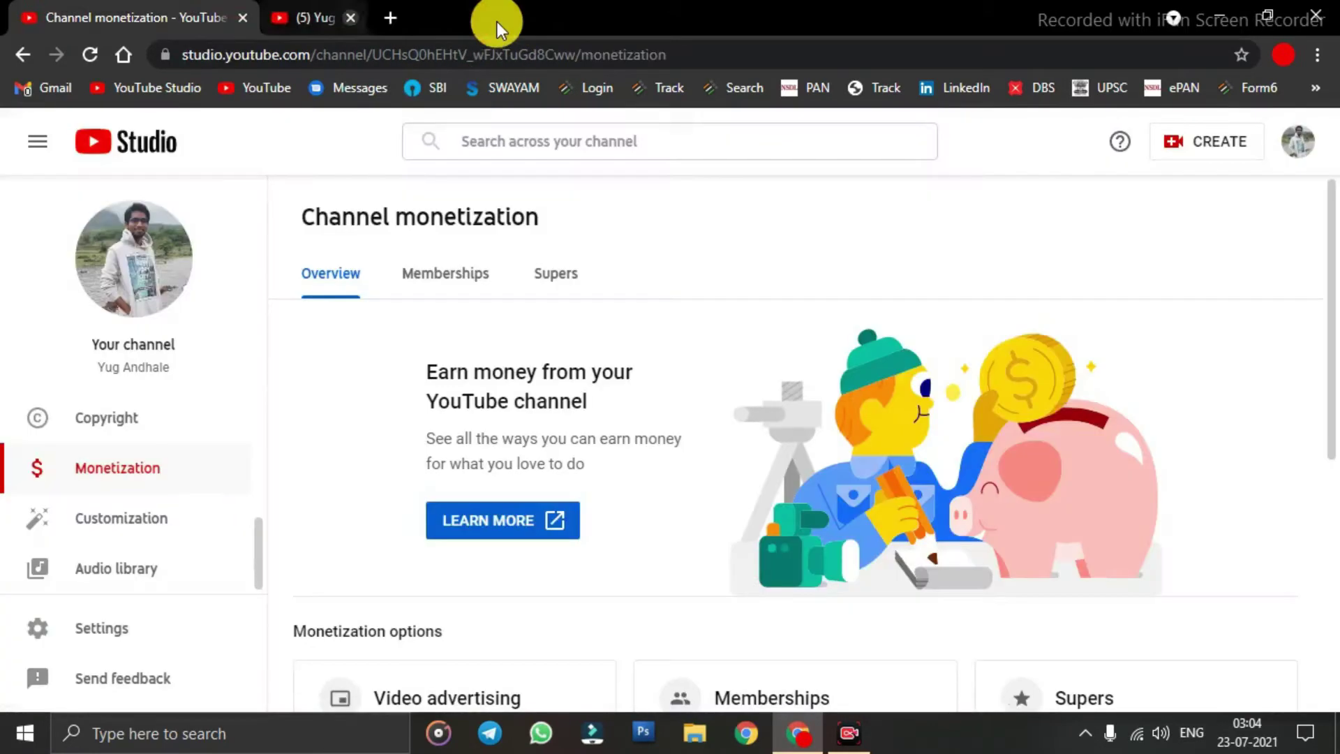
{"action": "scroll", "coordinate": [588, 444], "scroll_direction": "down", "scroll_amount": 6}
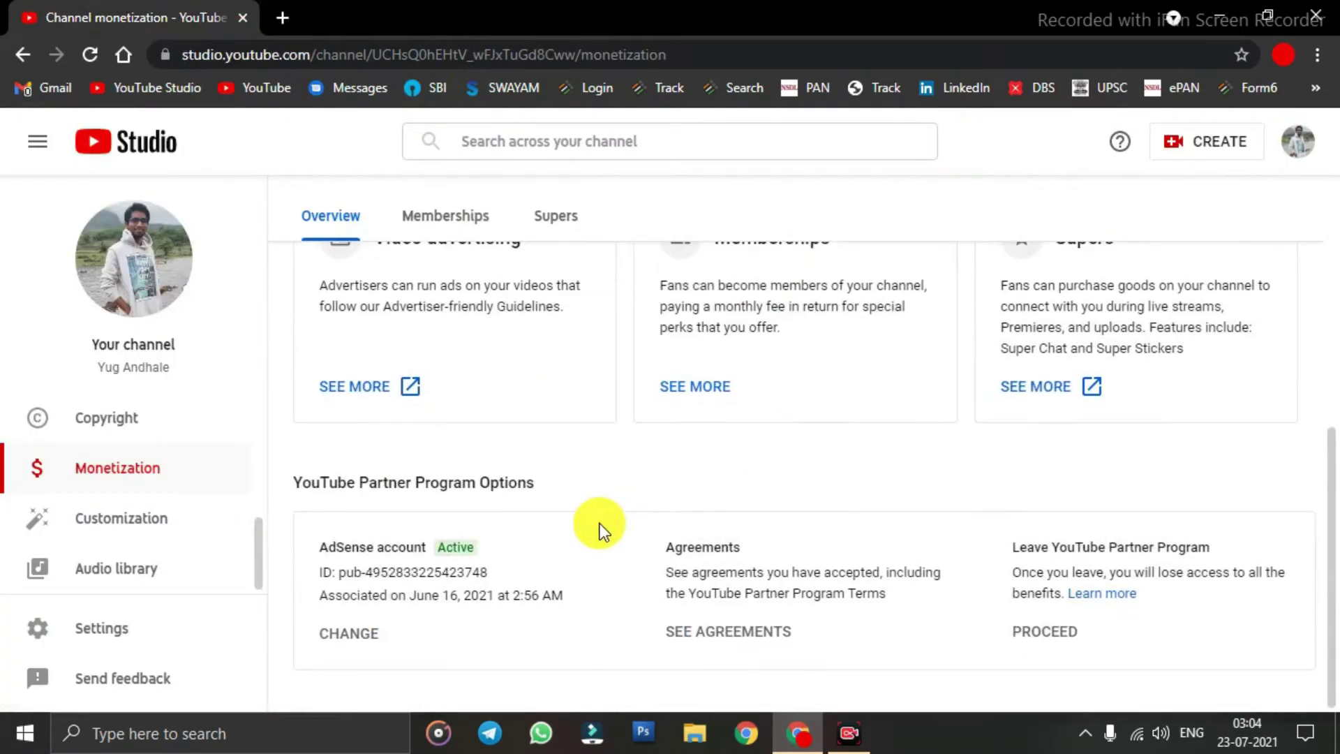
{"action": "scroll", "coordinate": [601, 523], "scroll_direction": "up", "scroll_amount": 6}
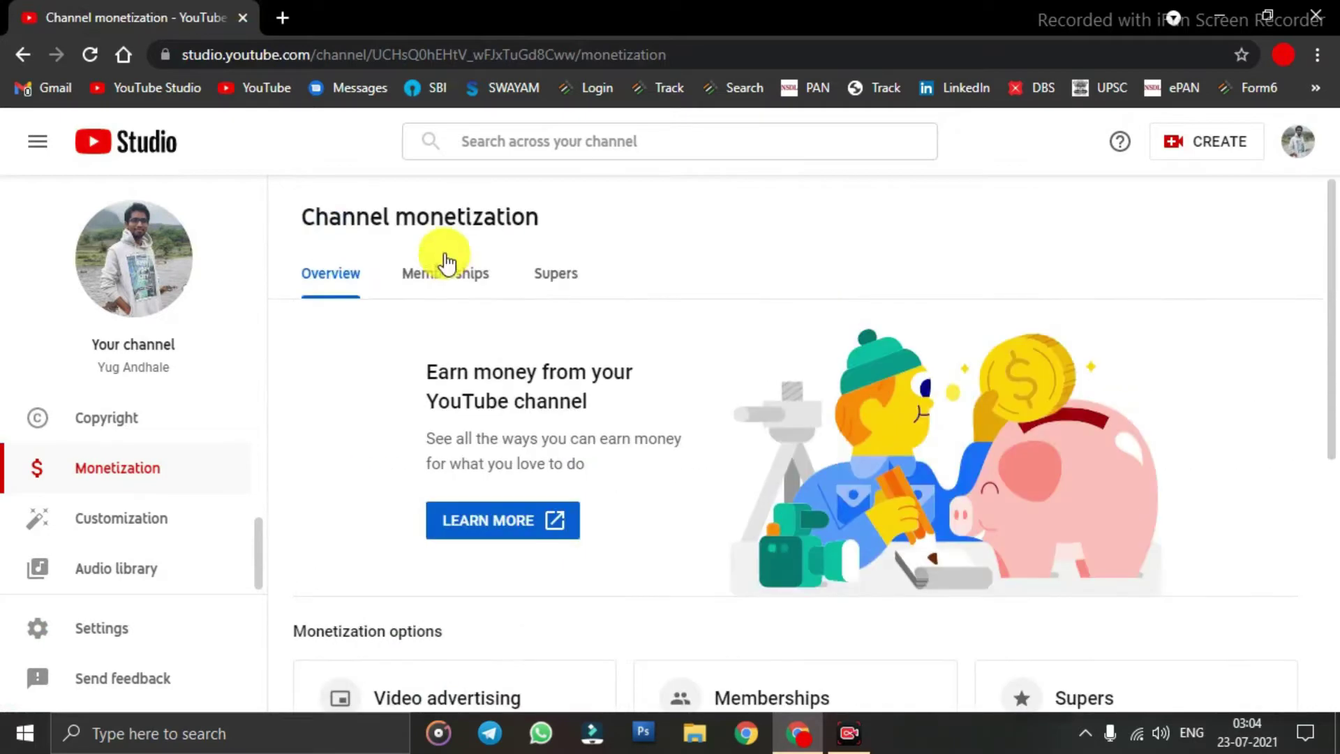
Step: Open the Memberships section, go through its introduction slides and continue to the next steps for enabling memberships
{"action": "left_click", "coordinate": [457, 286]}
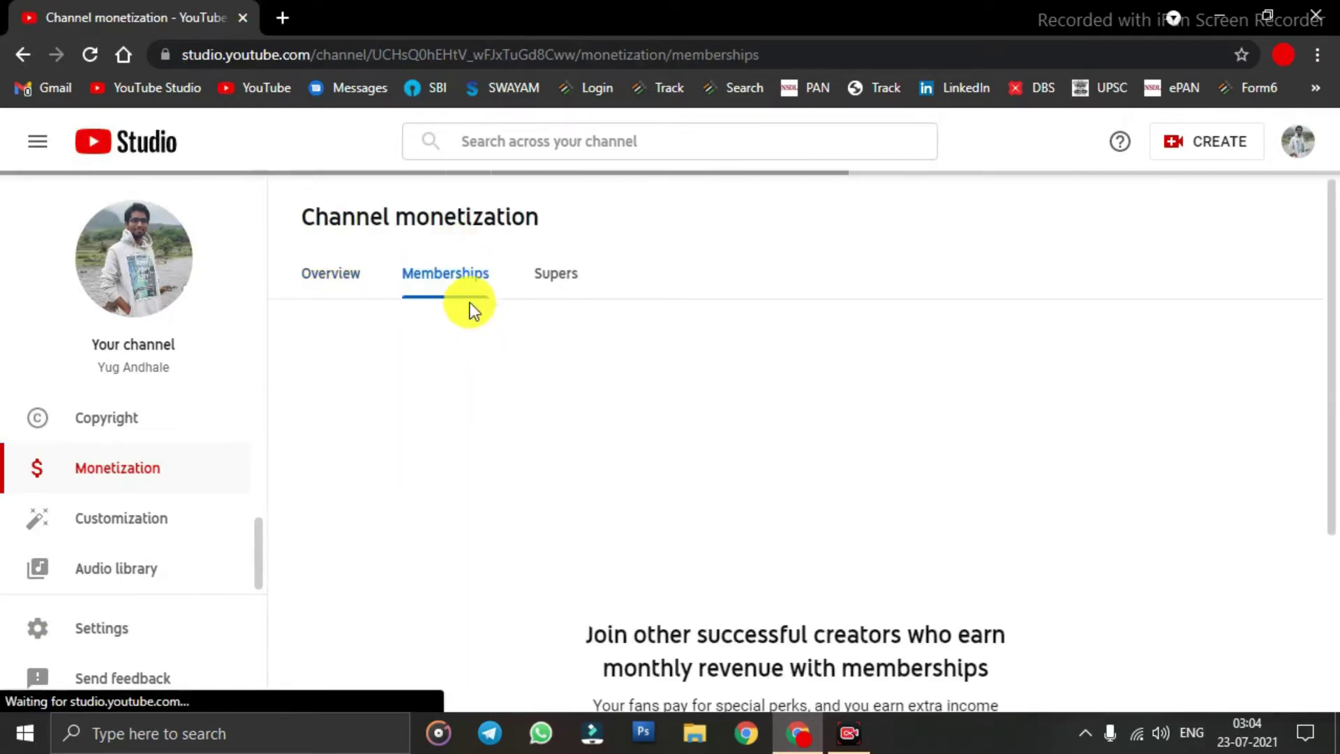
{"action": "scroll", "coordinate": [853, 484], "scroll_direction": "down", "scroll_amount": 3}
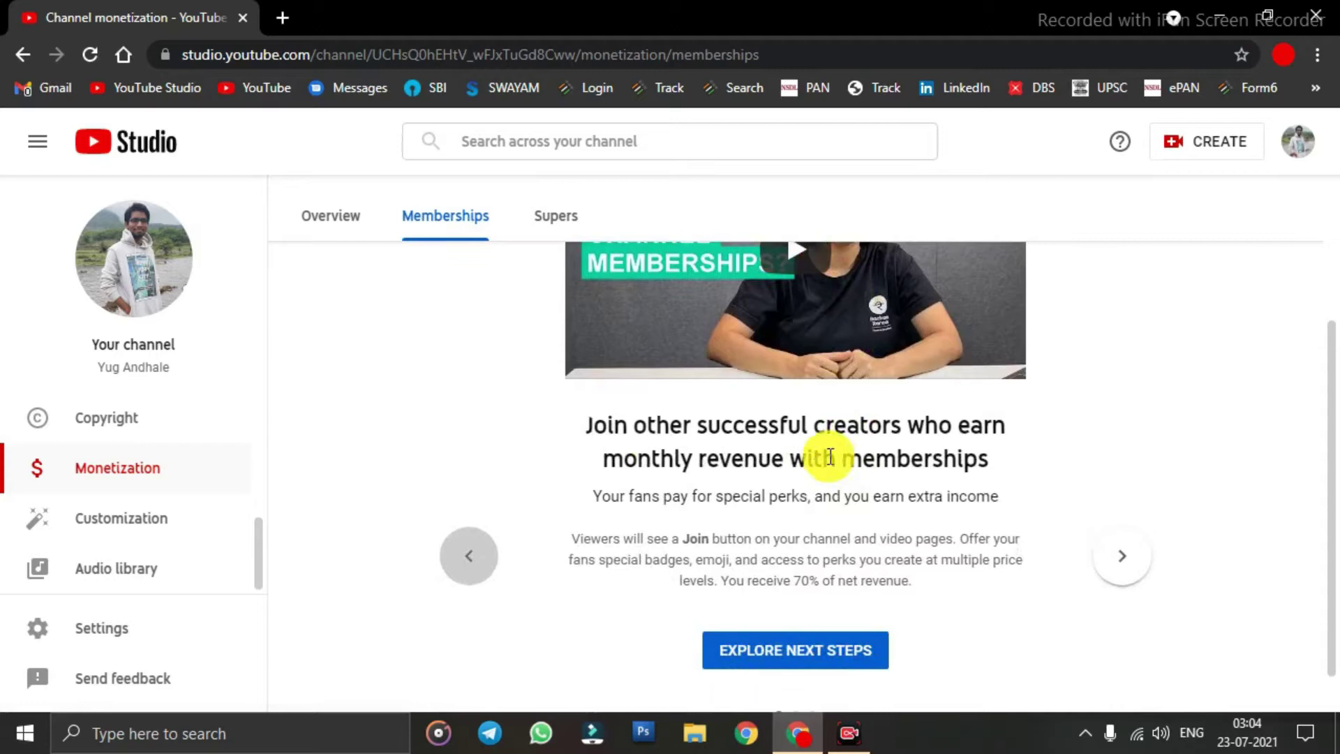
{"action": "scroll", "coordinate": [817, 454], "scroll_direction": "up", "scroll_amount": 3}
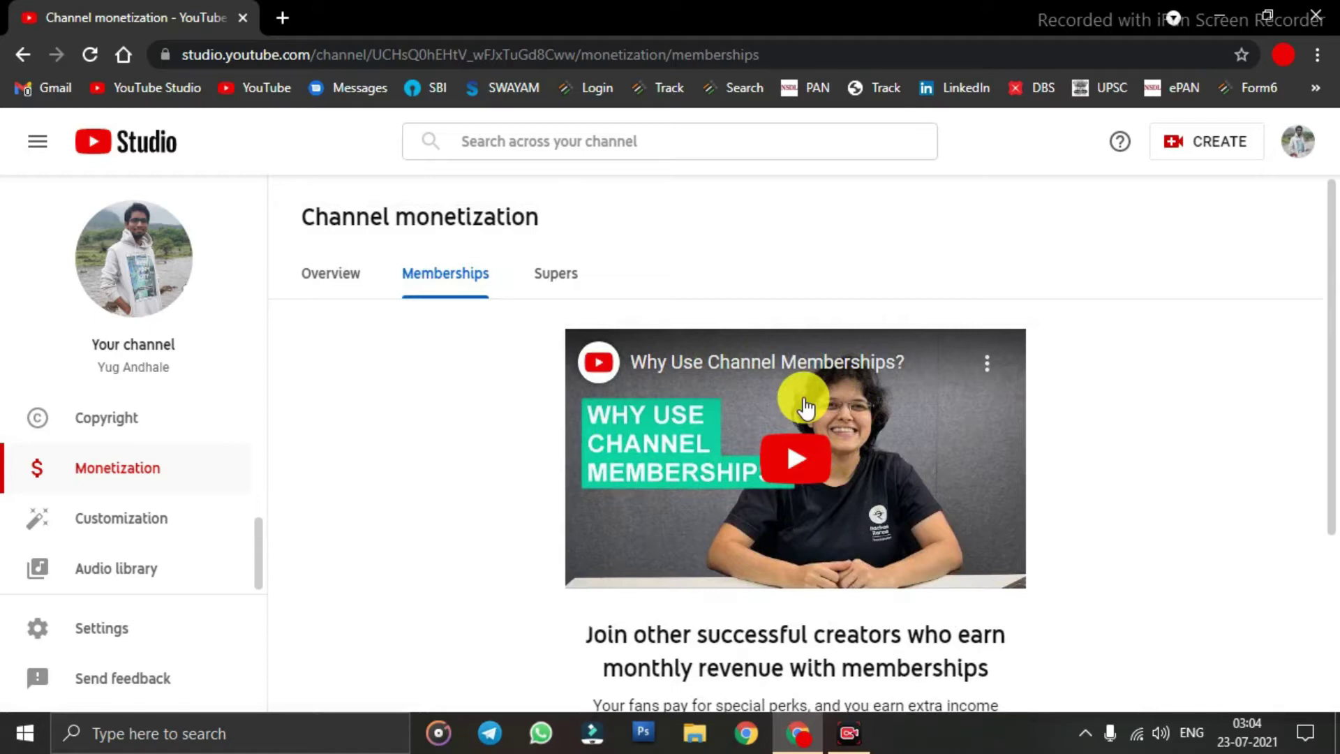
{"action": "scroll", "coordinate": [803, 404], "scroll_direction": "down", "scroll_amount": 3}
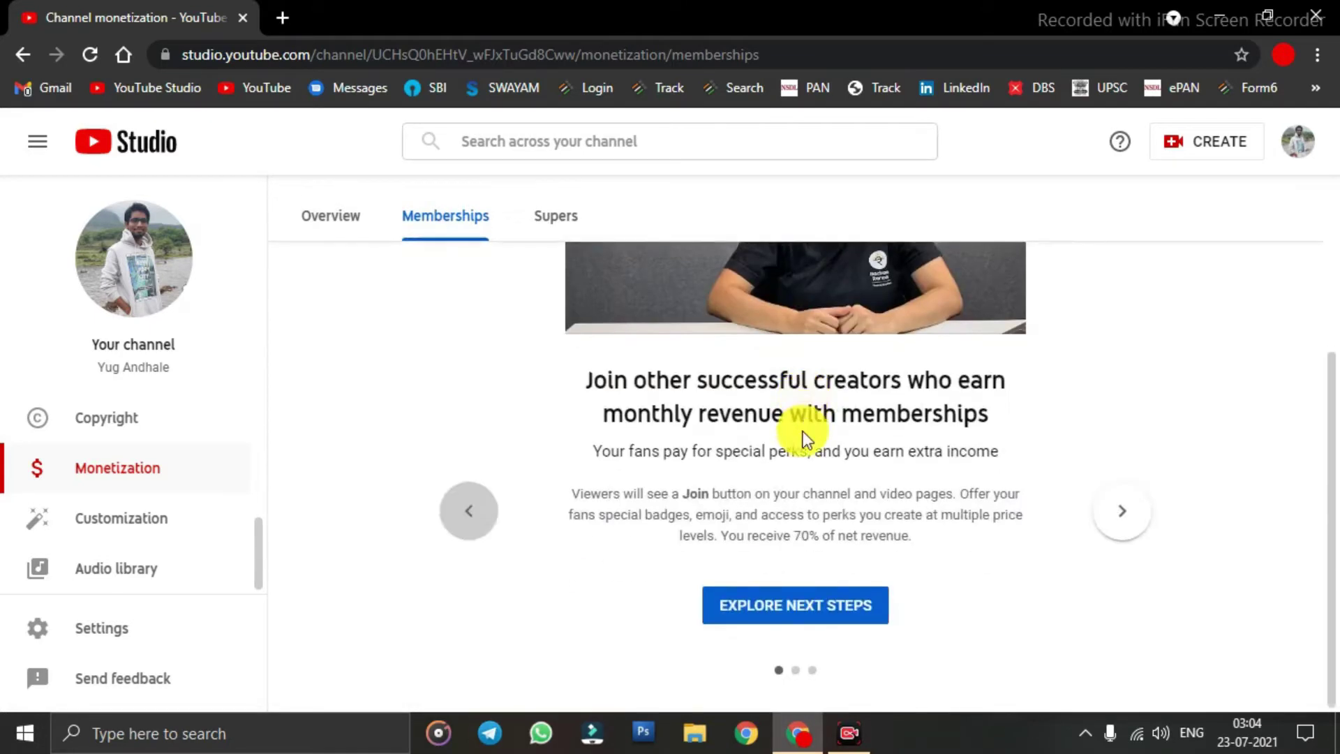
{"action": "left_click", "coordinate": [1107, 530]}
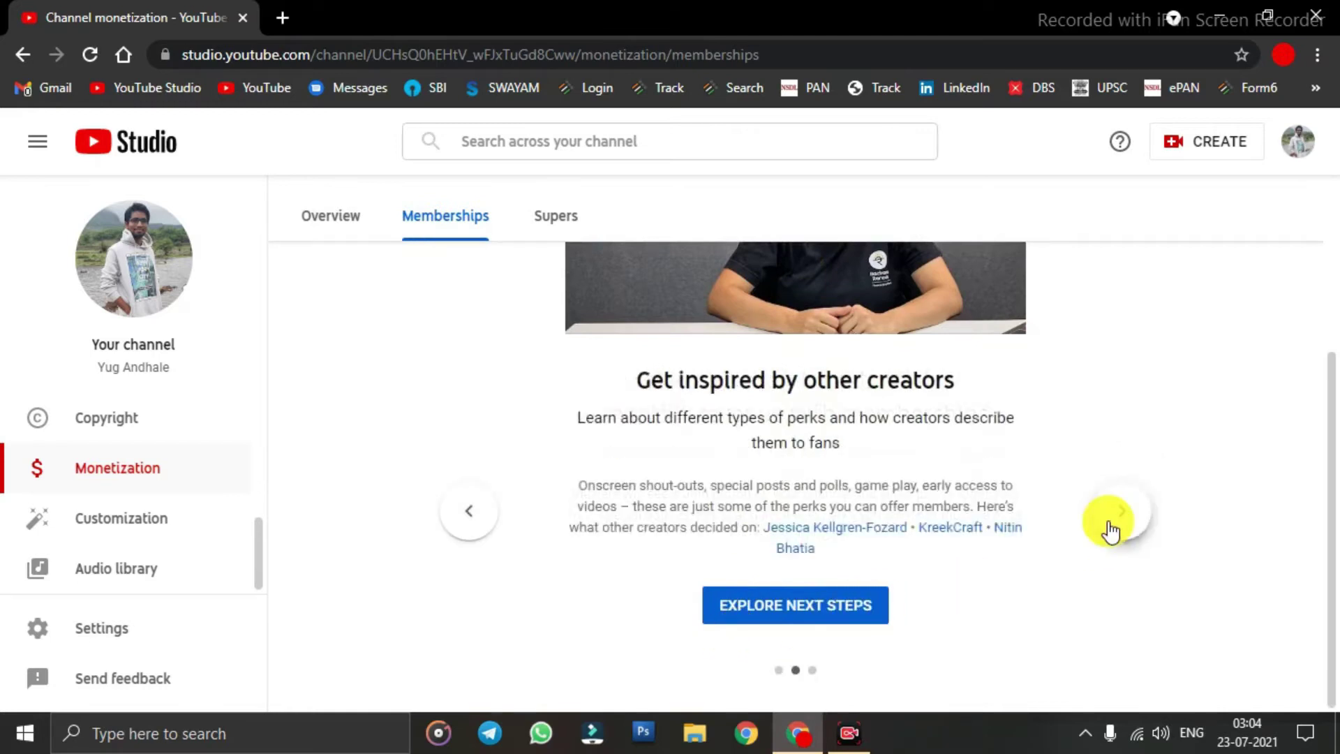
{"action": "left_click", "coordinate": [1108, 530]}
{"action": "left_click", "coordinate": [761, 618]}
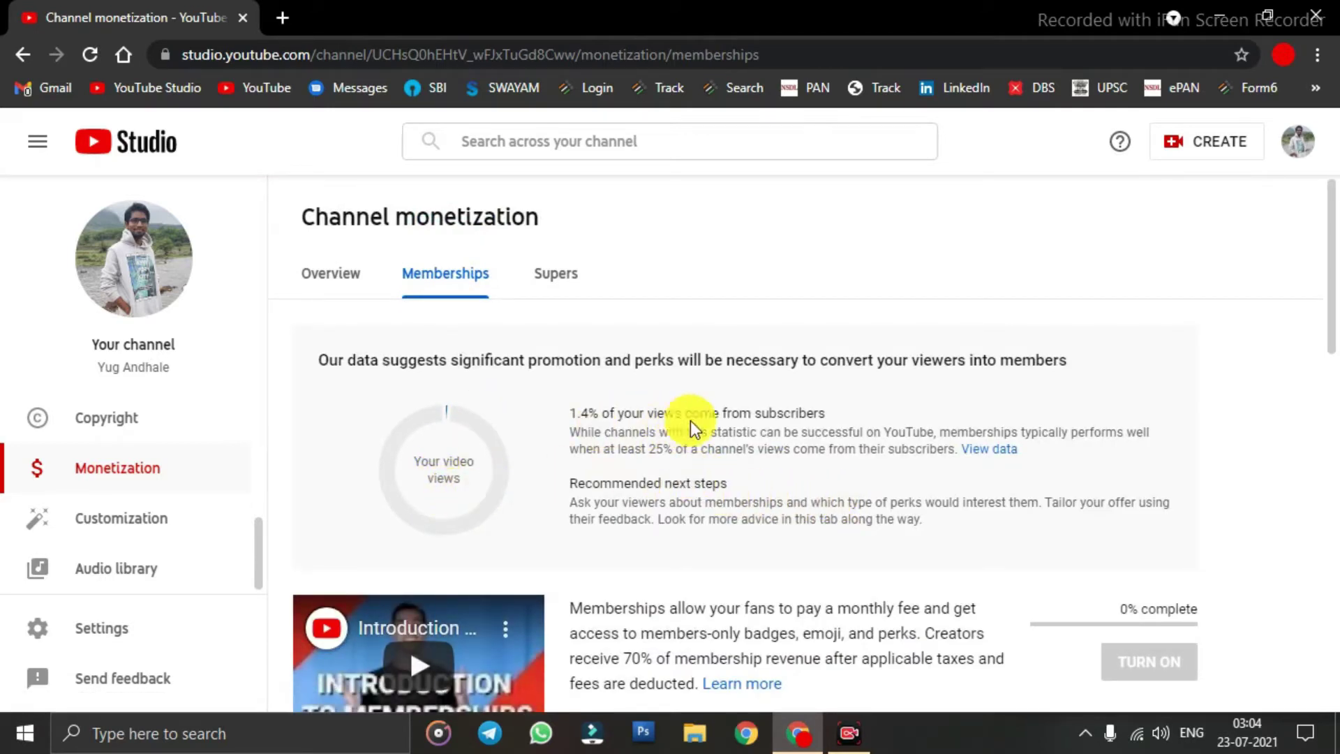
Step: Read through the memberships recommendations and setup tasks, and start the memberships offer setup
{"action": "left_click_drag", "start_coordinate": [645, 418], "coordinate": [739, 420]}
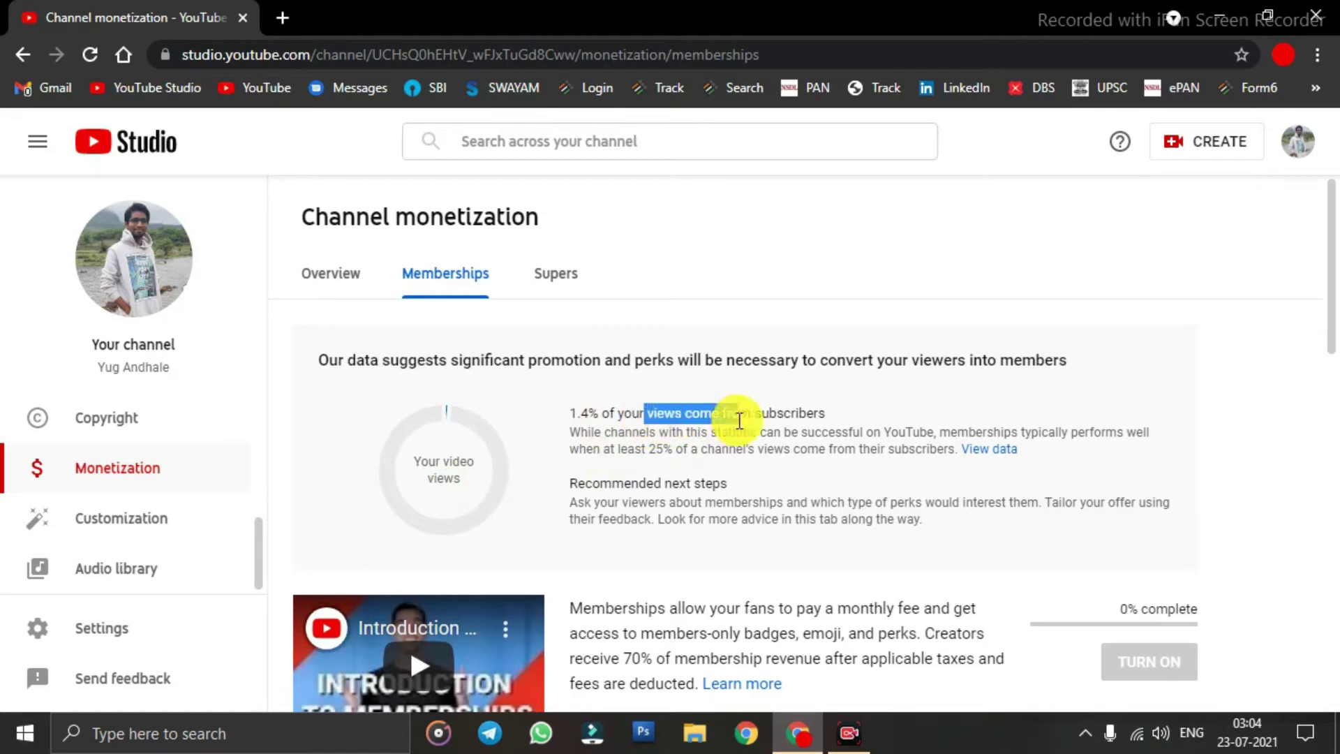
{"action": "left_click", "coordinate": [740, 419]}
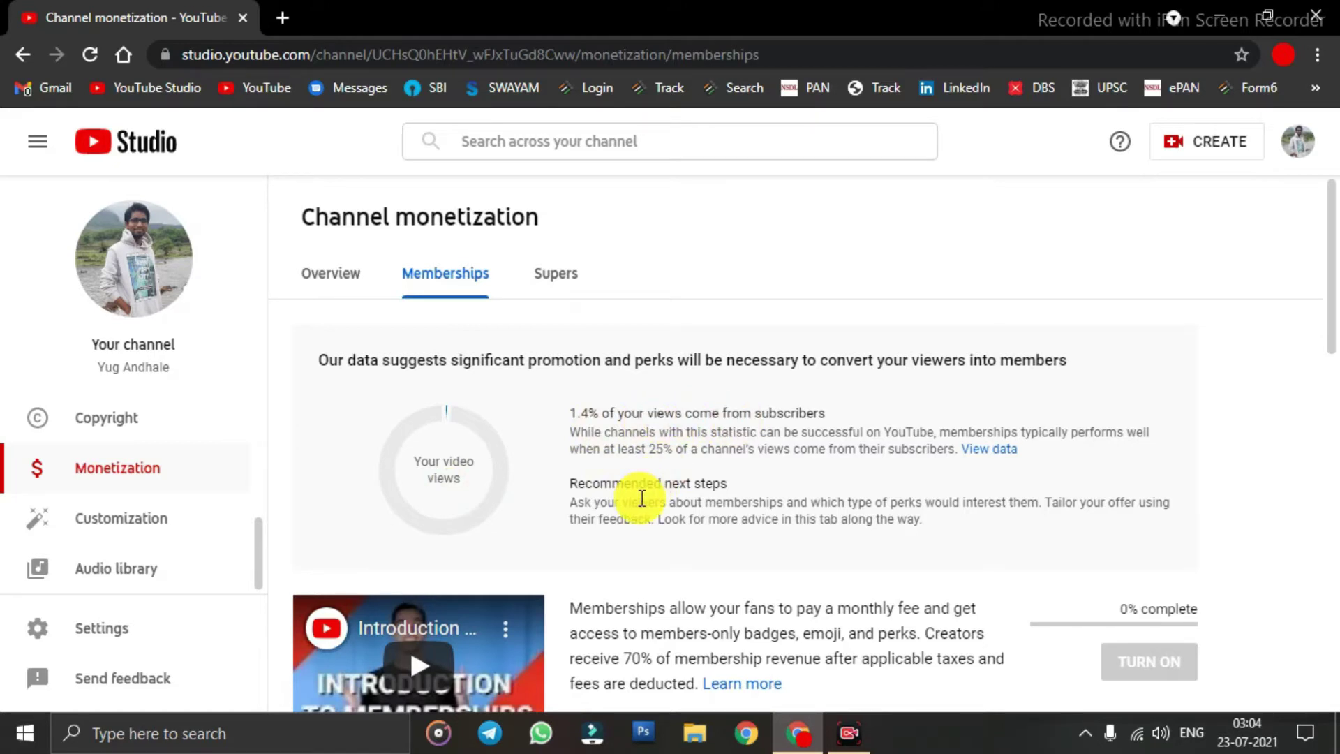
{"action": "scroll", "coordinate": [681, 473], "scroll_direction": "down", "scroll_amount": 5}
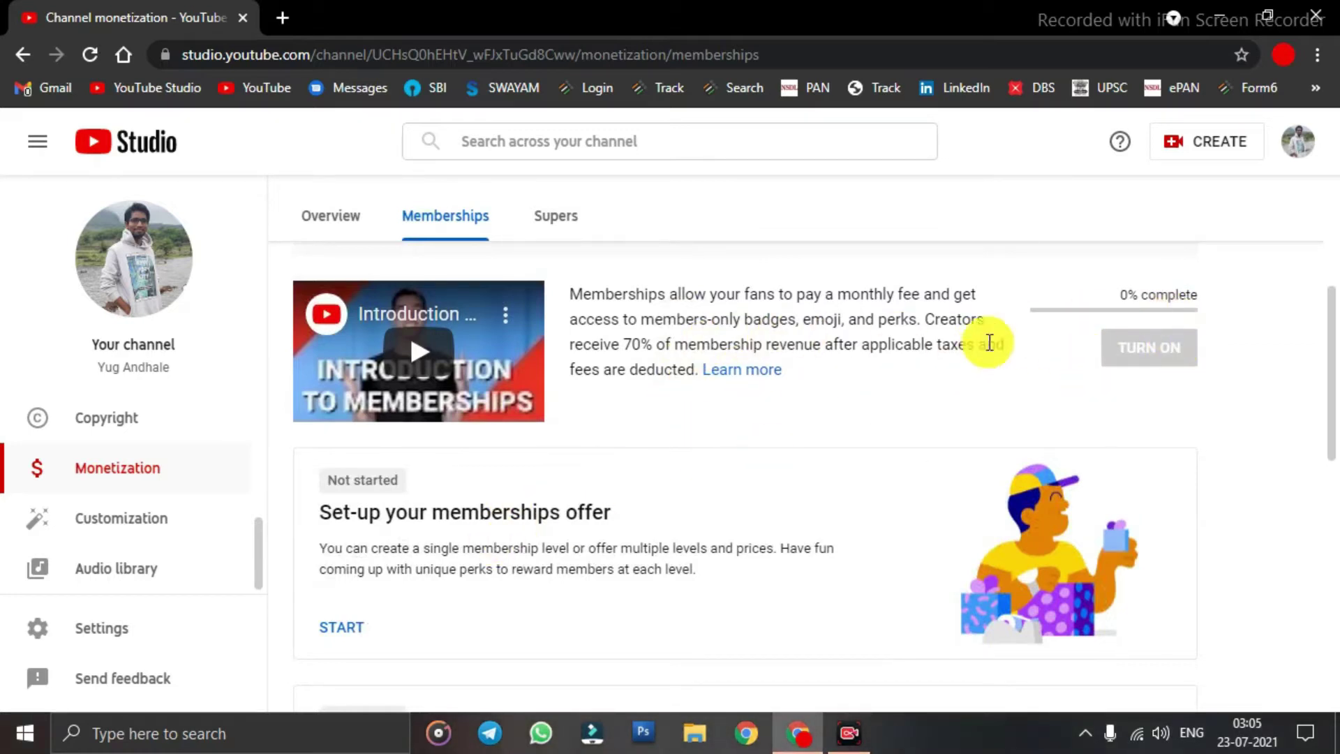
{"action": "scroll", "coordinate": [698, 447], "scroll_direction": "down", "scroll_amount": 3}
{"action": "scroll", "coordinate": [694, 449], "scroll_direction": "up", "scroll_amount": 3}
{"action": "scroll", "coordinate": [419, 509], "scroll_direction": "down", "scroll_amount": 1}
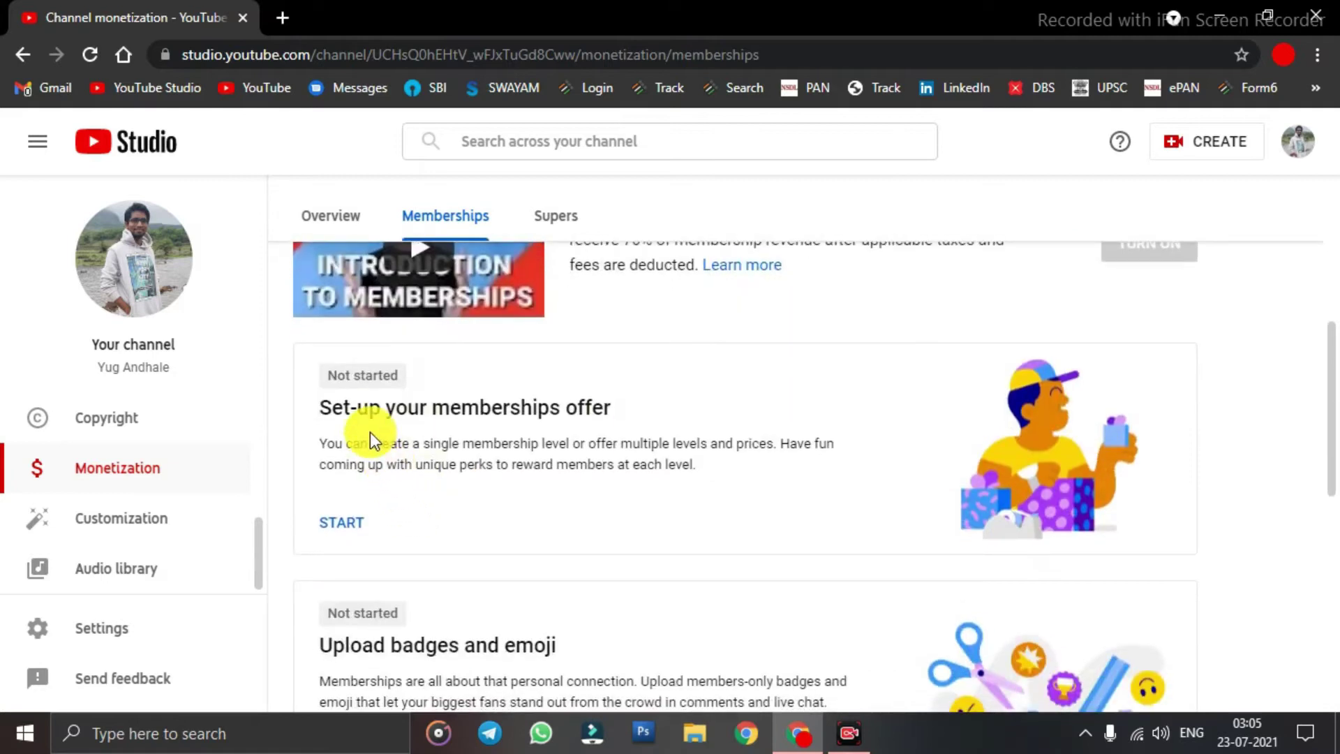
{"action": "scroll", "coordinate": [573, 419], "scroll_direction": "down", "scroll_amount": 1}
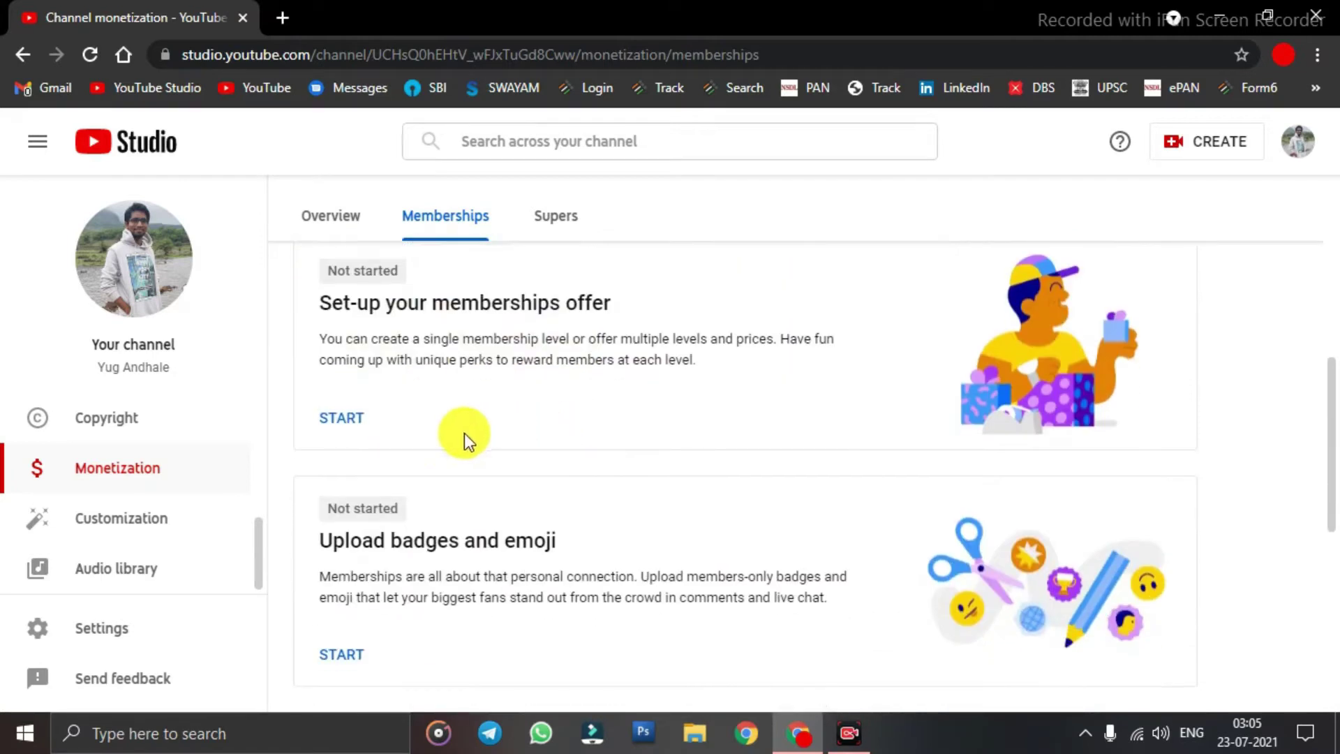
{"action": "left_click", "coordinate": [367, 427]}
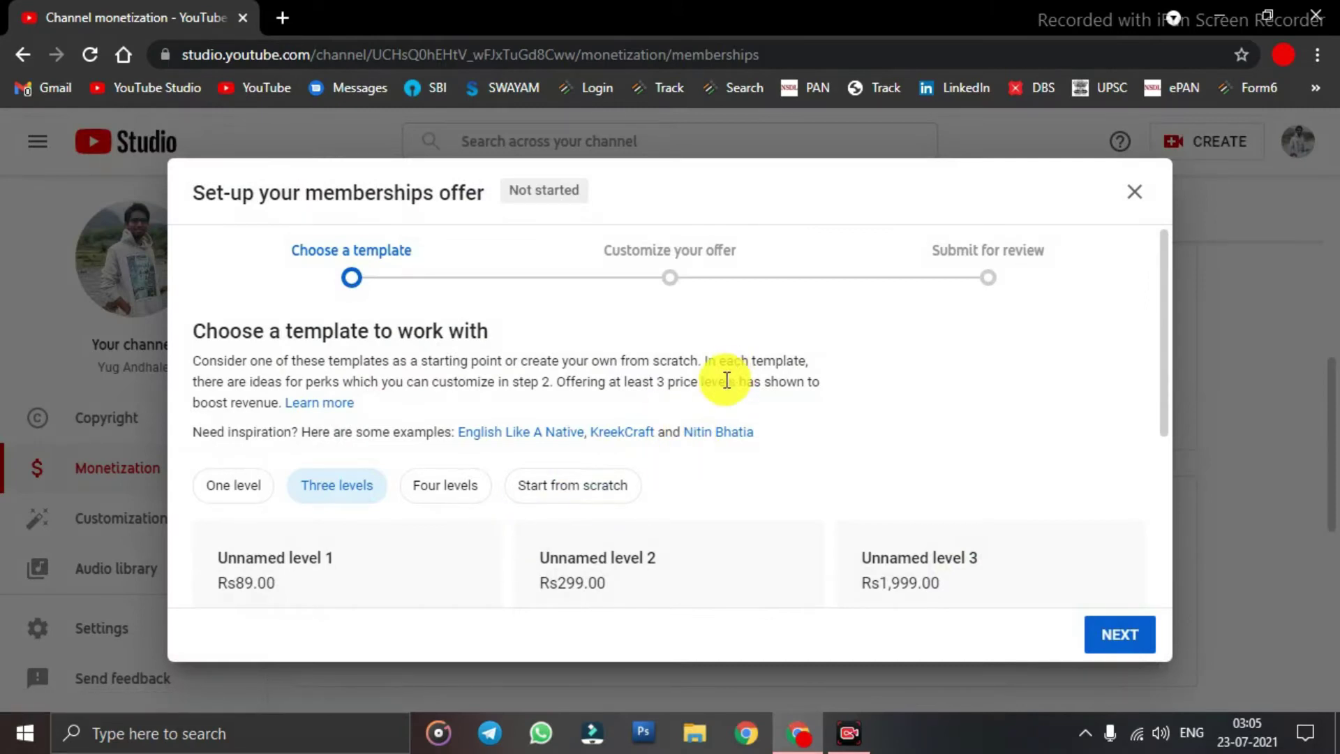
Step: Examine the three-level offer template, including each level's price and perks, the other template choices and the introduction videos section
{"action": "scroll", "coordinate": [727, 381], "scroll_direction": "down", "scroll_amount": 4}
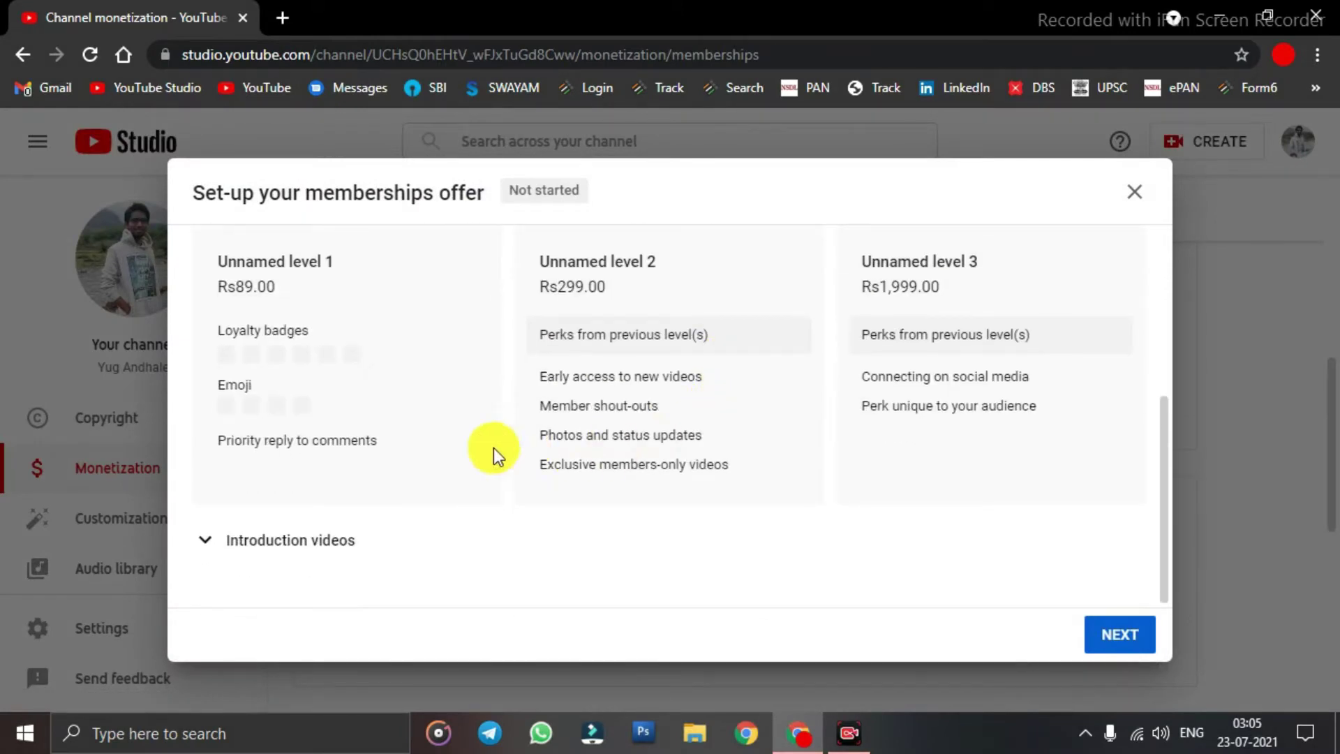
{"action": "scroll", "coordinate": [279, 271], "scroll_direction": "up", "scroll_amount": 2}
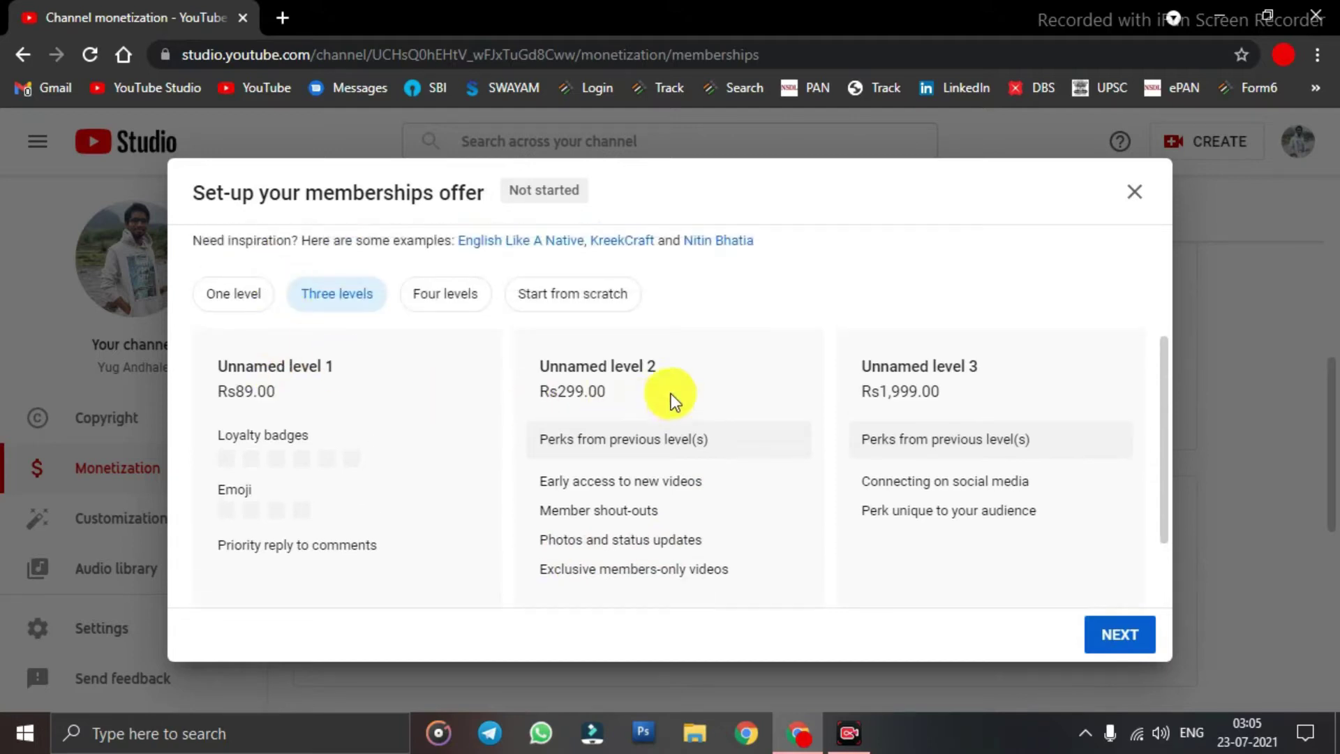
{"action": "scroll", "coordinate": [897, 360], "scroll_direction": "down", "scroll_amount": 2}
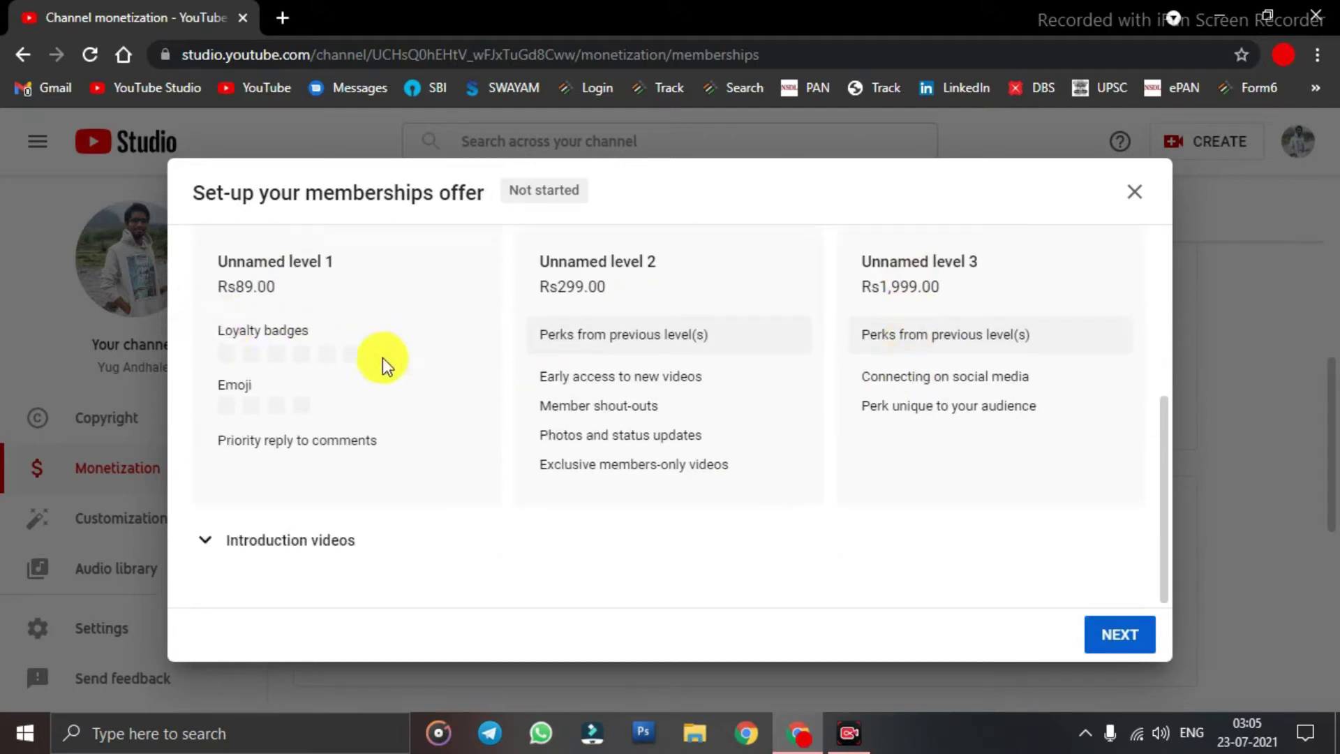
{"action": "scroll", "coordinate": [383, 358], "scroll_direction": "up", "scroll_amount": 4}
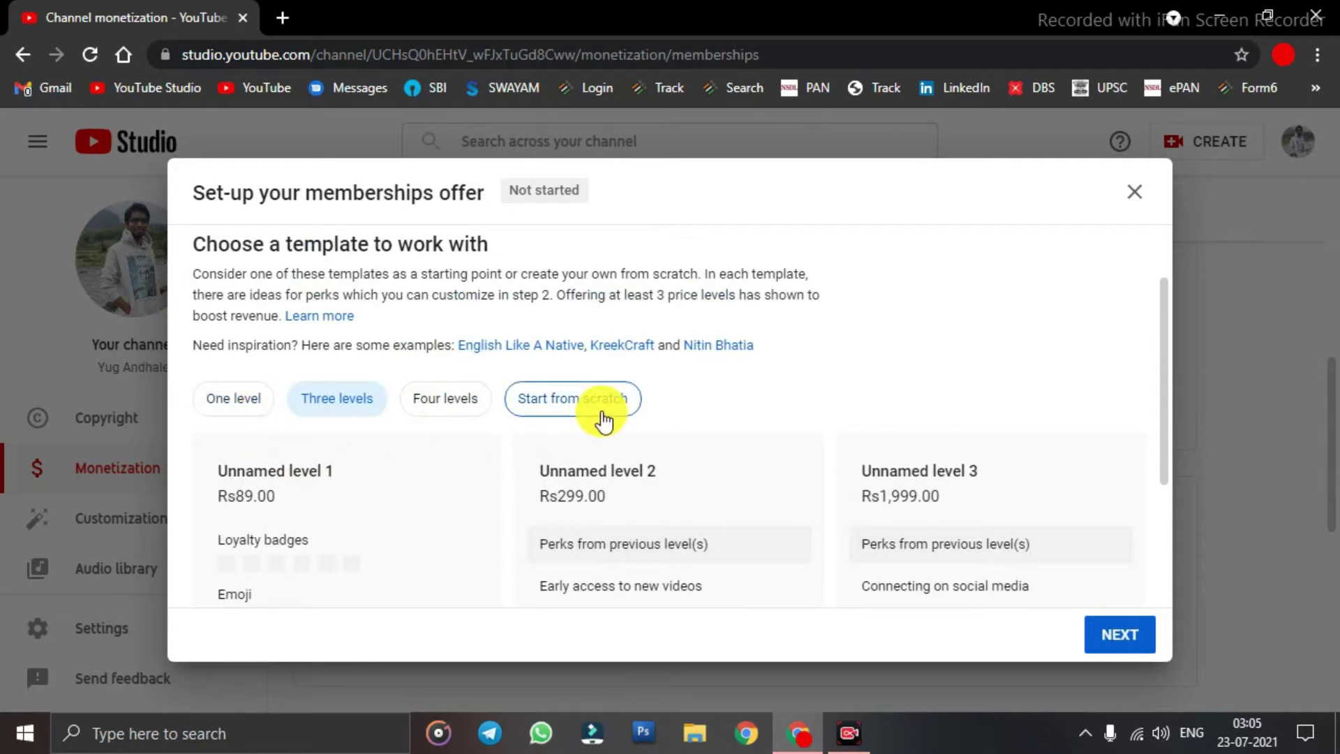
{"action": "scroll", "coordinate": [554, 430], "scroll_direction": "down", "scroll_amount": 3}
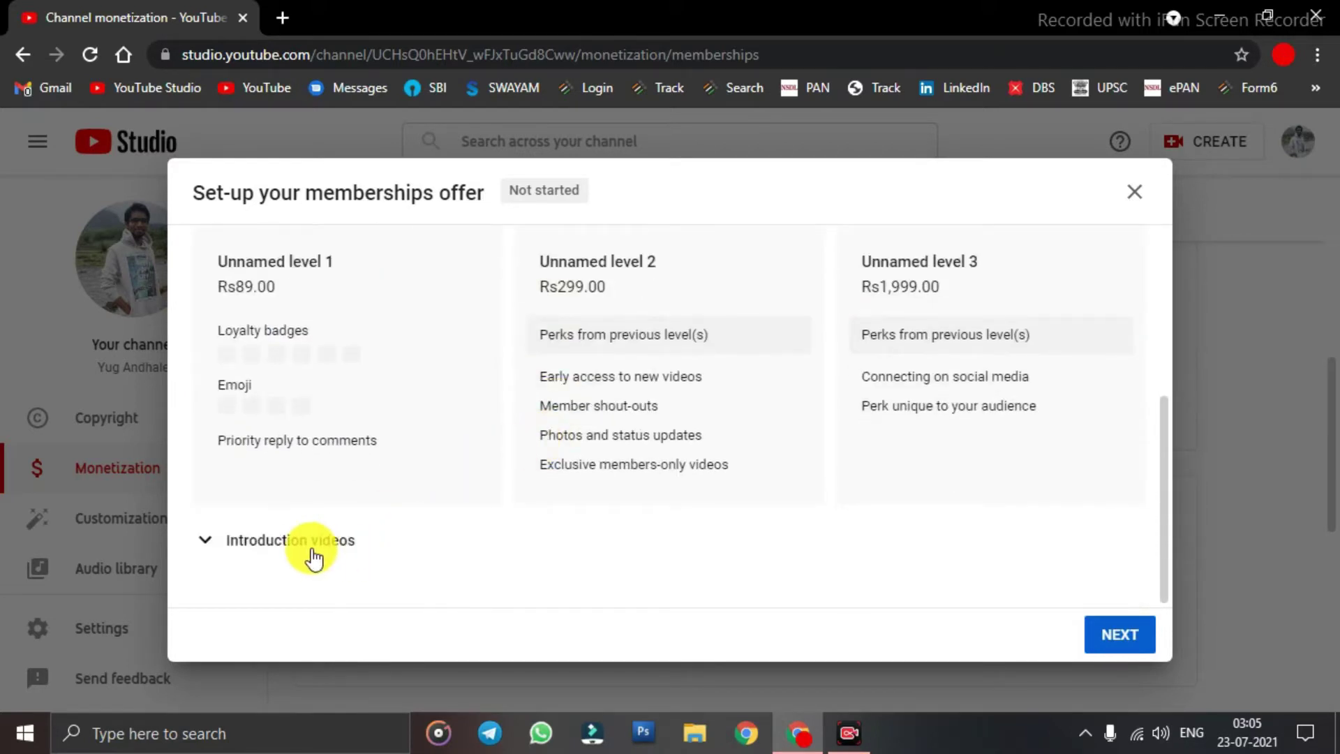
{"action": "scroll", "coordinate": [470, 463], "scroll_direction": "up", "scroll_amount": 2}
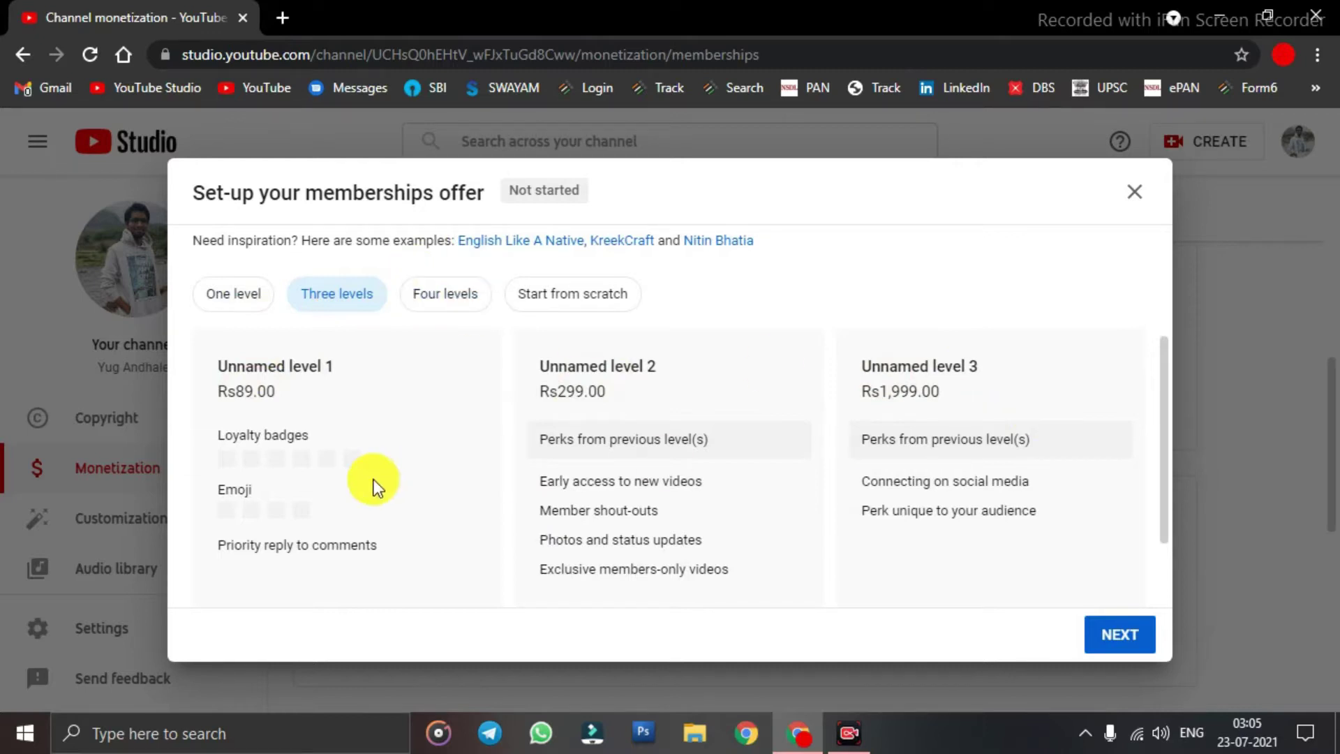
{"action": "scroll", "coordinate": [318, 405], "scroll_direction": "down", "scroll_amount": 2}
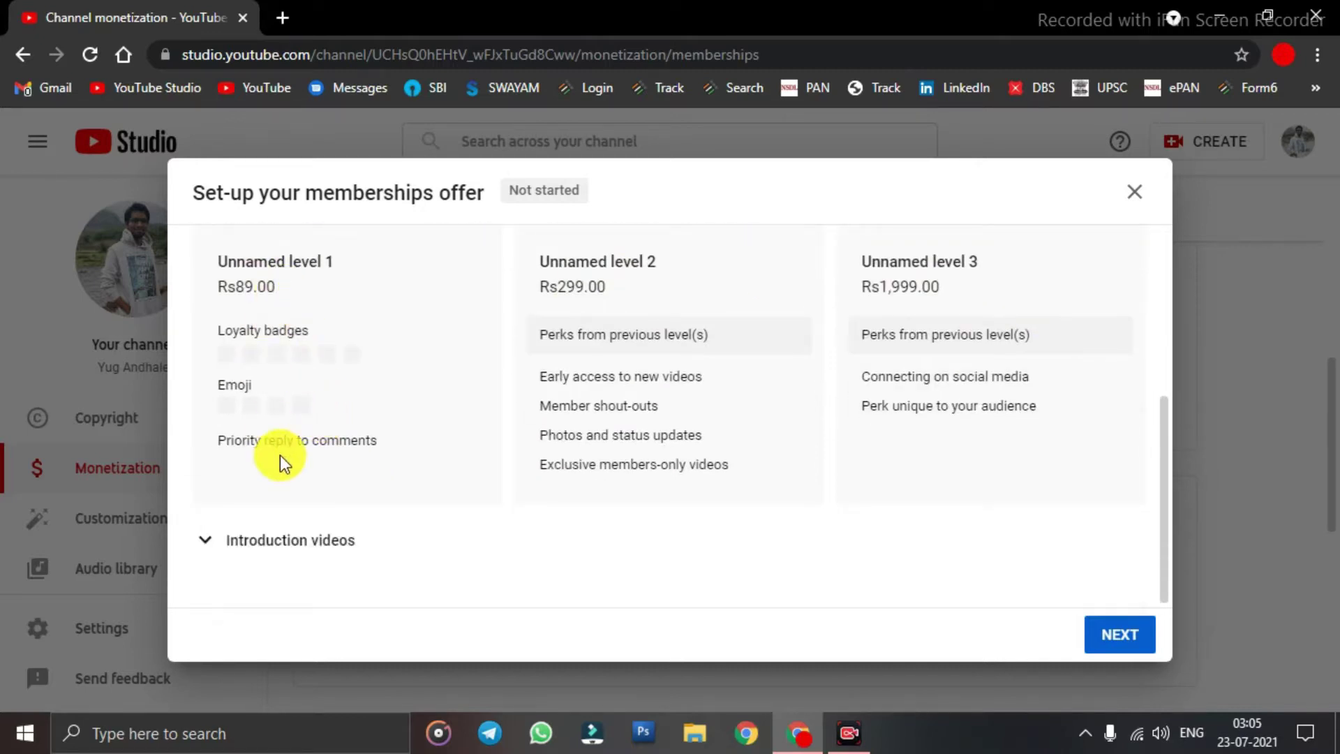
{"action": "scroll", "coordinate": [282, 455], "scroll_direction": "up", "scroll_amount": 3}
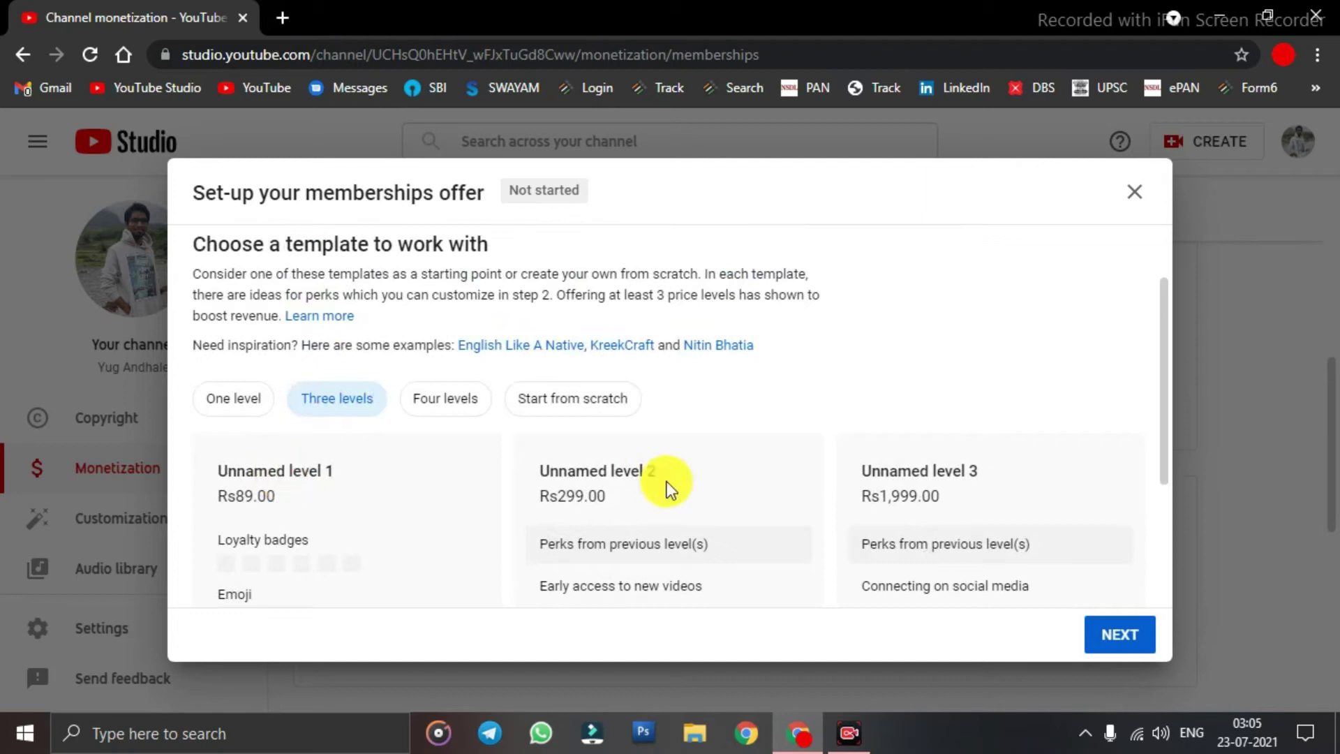
{"action": "scroll", "coordinate": [454, 499], "scroll_direction": "down", "scroll_amount": 3}
{"action": "left_click", "coordinate": [349, 540]}
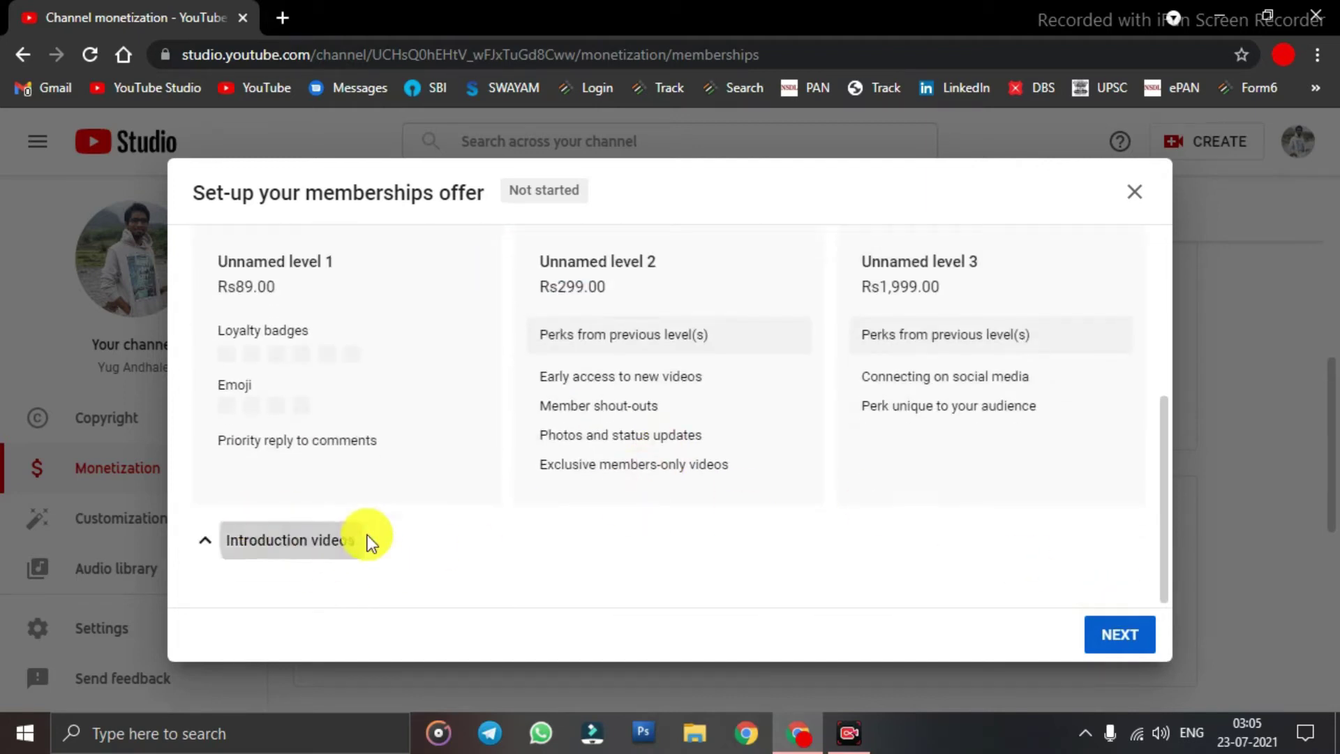
{"action": "scroll", "coordinate": [845, 572], "scroll_direction": "up", "scroll_amount": 5}
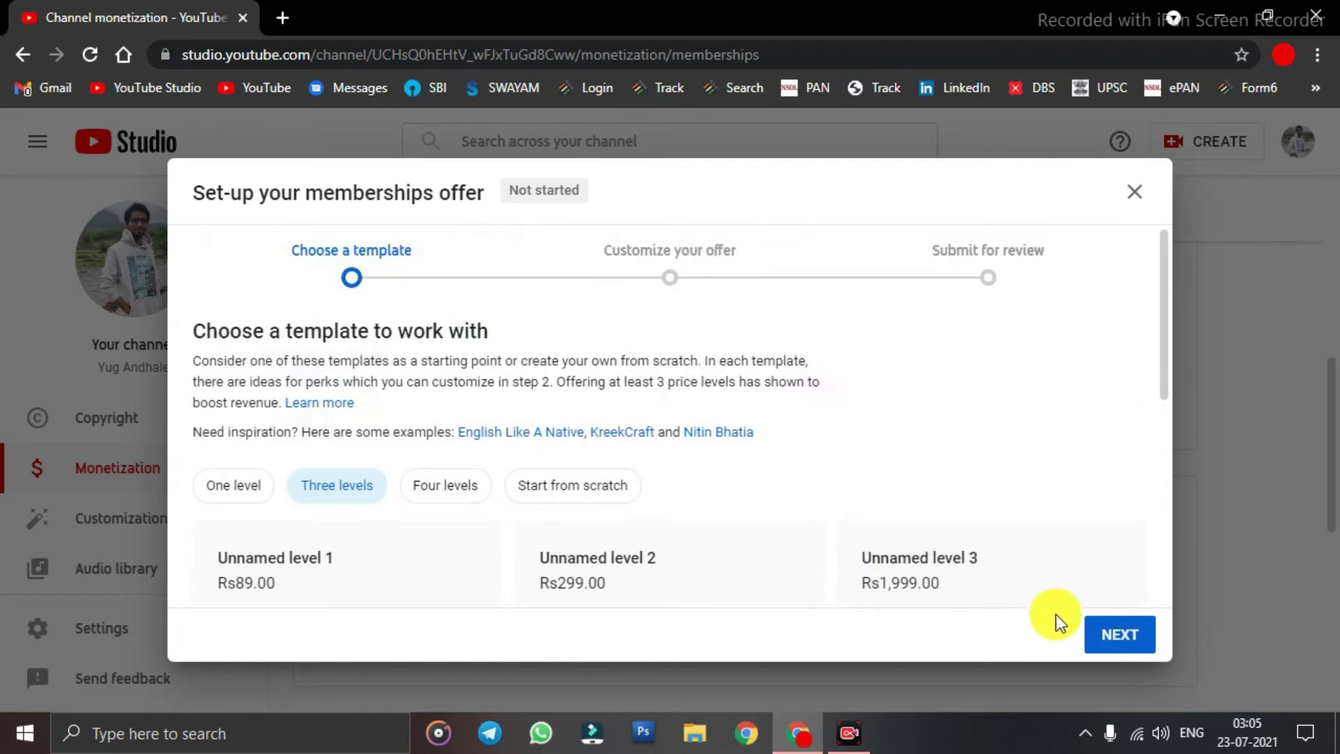
Step: Accept the Three levels template and proceed to customizing the memberships offer
{"action": "left_click", "coordinate": [1110, 635]}
{"action": "scroll", "coordinate": [509, 443], "scroll_direction": "down", "scroll_amount": 5}
{"action": "scroll", "coordinate": [389, 419], "scroll_direction": "up", "scroll_amount": 5}
{"action": "scroll", "coordinate": [353, 469], "scroll_direction": "down", "scroll_amount": 4}
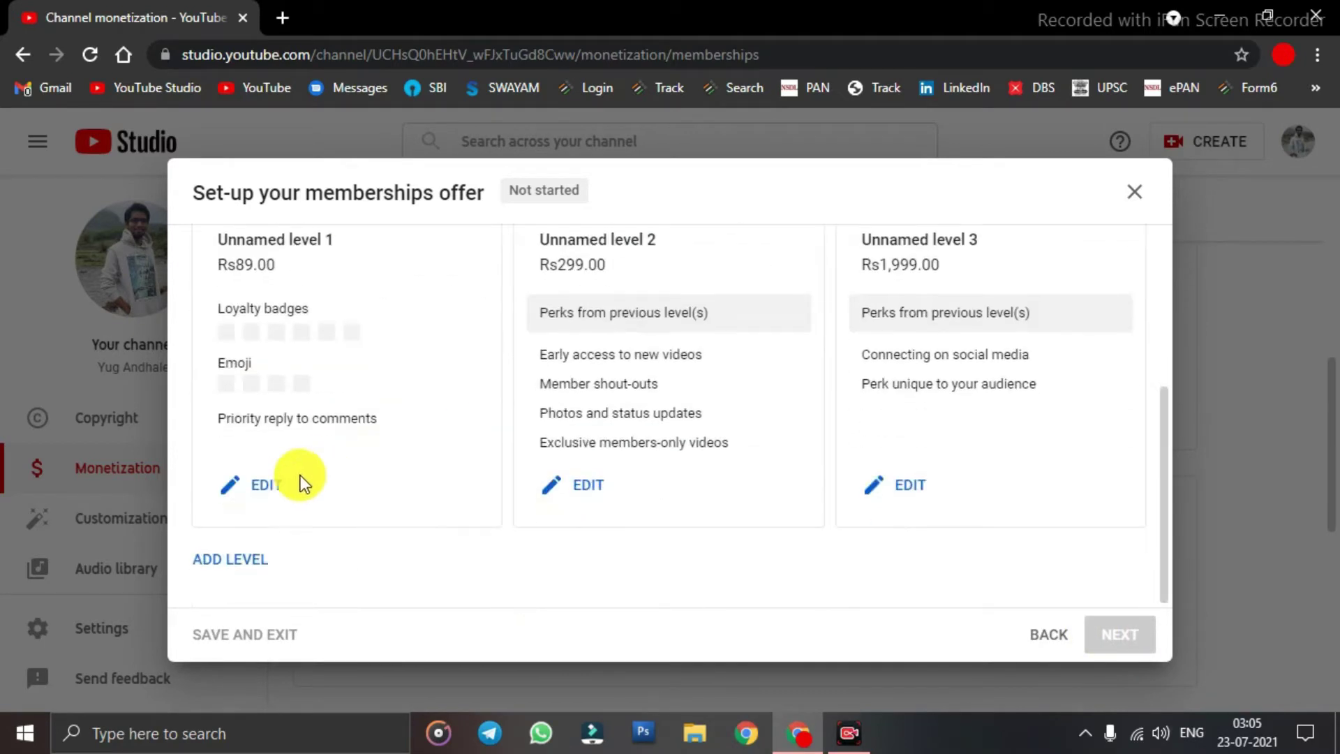
Step: Edit the first unnamed level, naming it Silver and setting its monthly price for India to Rs29.00
{"action": "left_click", "coordinate": [266, 497]}
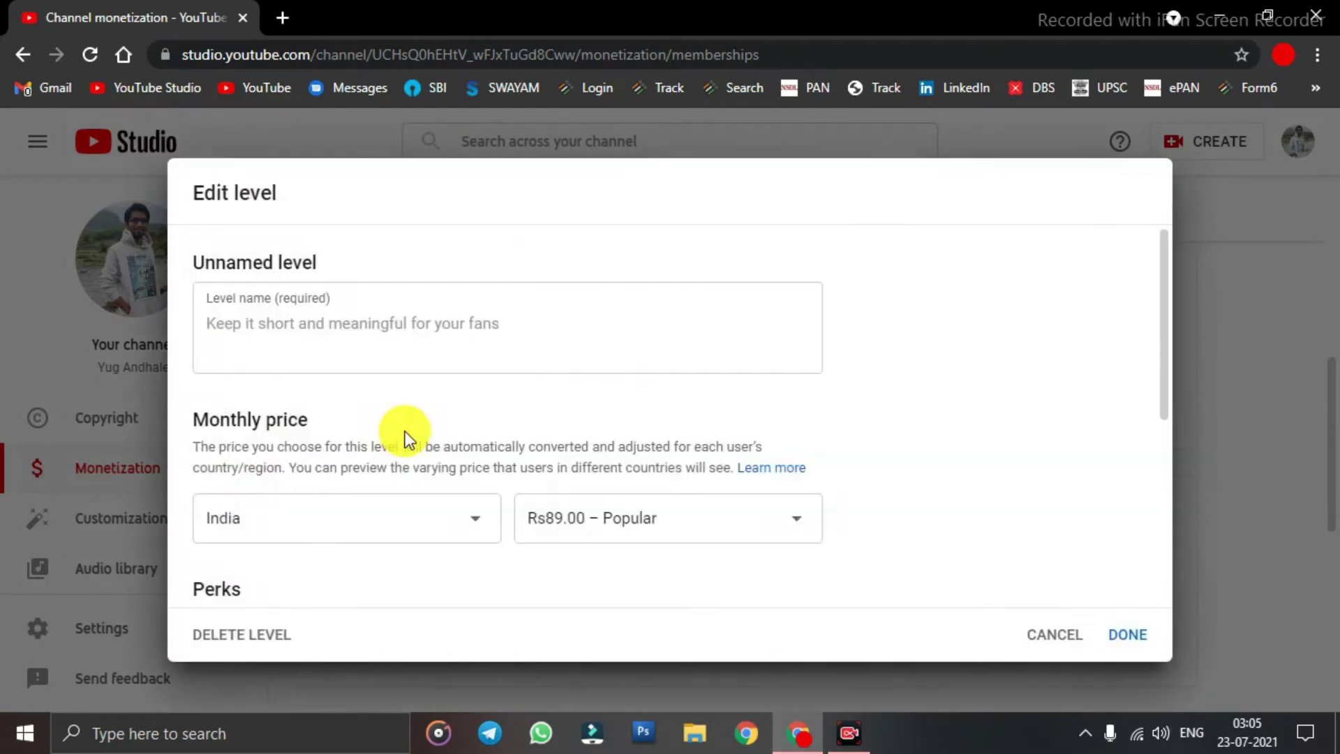
{"action": "left_click", "coordinate": [361, 328]}
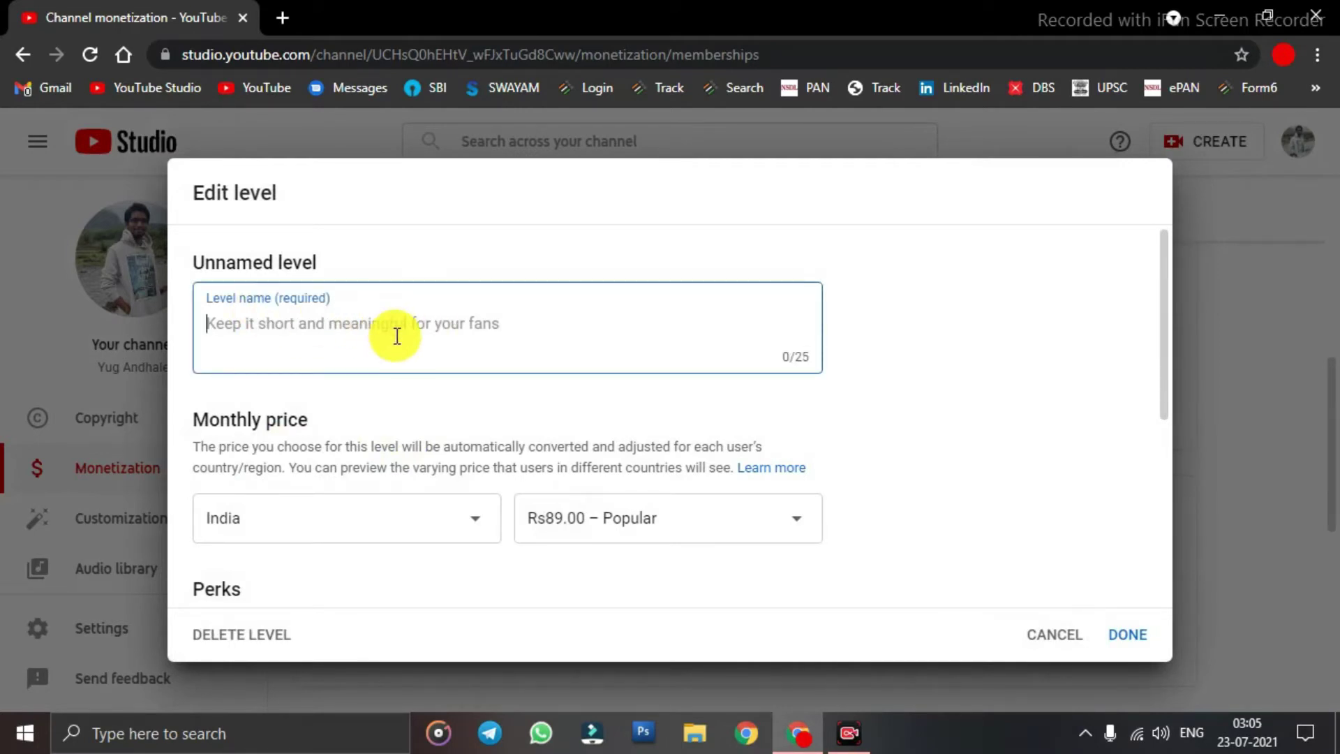
{"action": "type", "text": "Silver"}
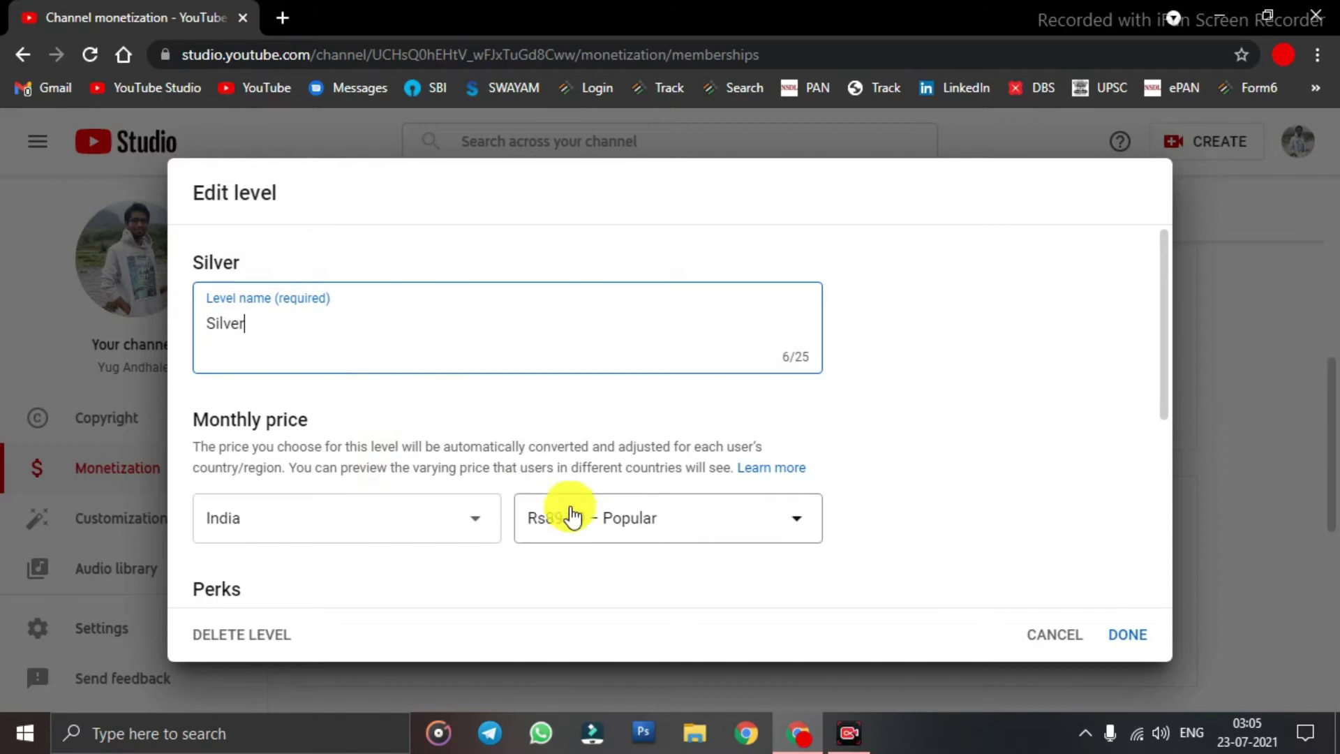
{"action": "left_click", "coordinate": [655, 533]}
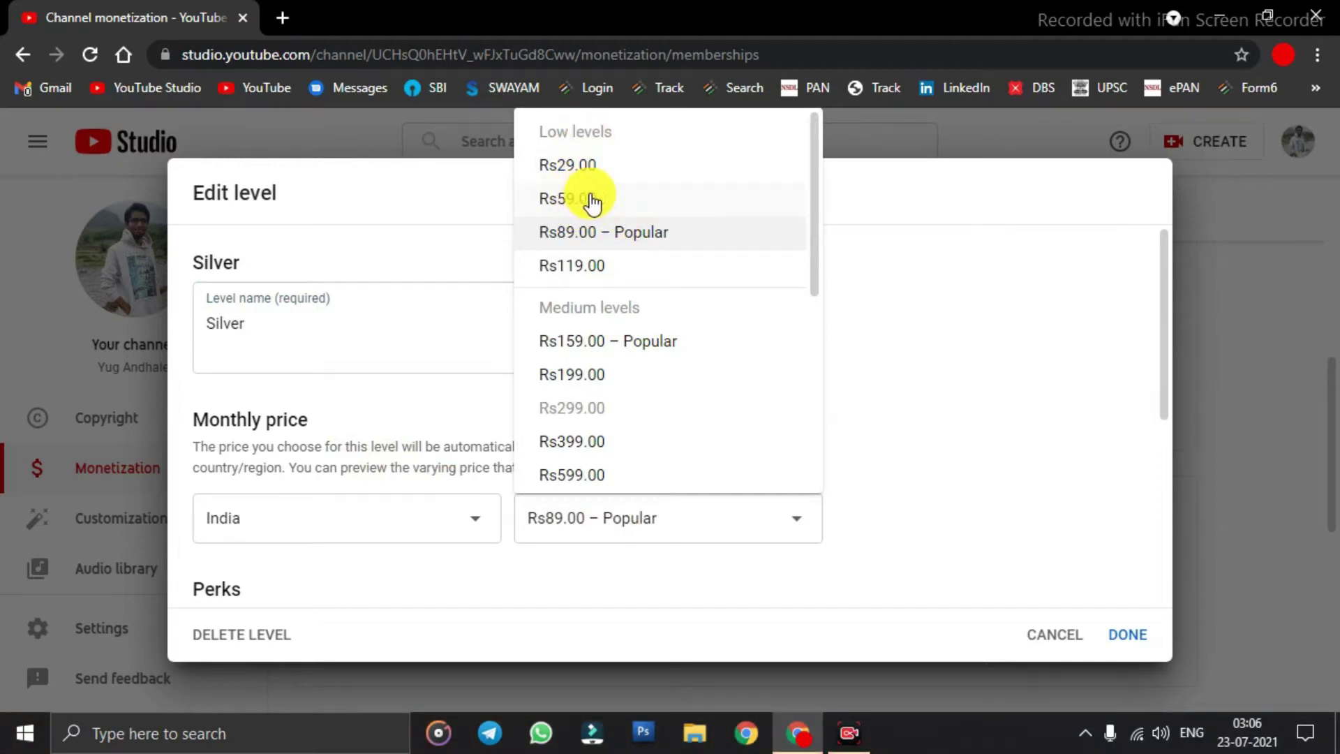
{"action": "left_click", "coordinate": [595, 166]}
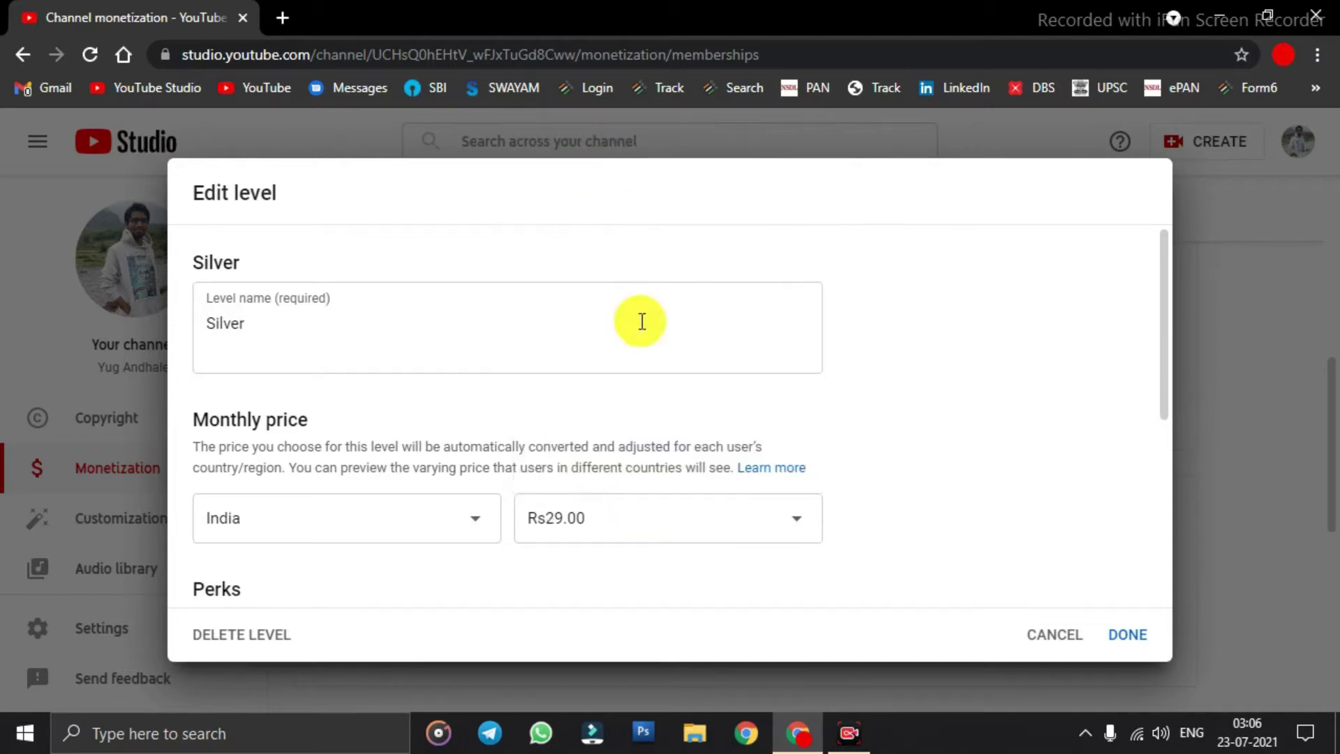
Step: Examine the Silver level's monthly price and its perks, including loyalty badges, emoji and priority reply to comments
{"action": "scroll", "coordinate": [545, 474], "scroll_direction": "down", "scroll_amount": 2}
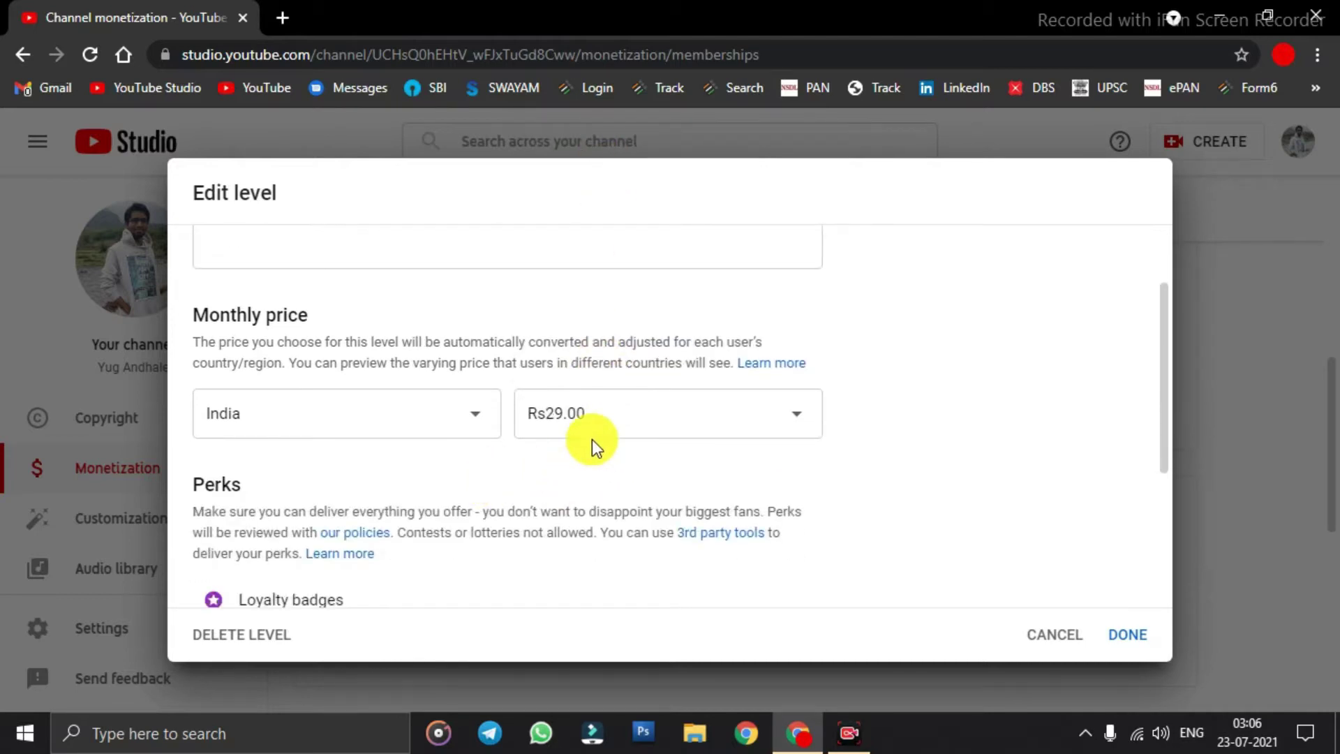
{"action": "scroll", "coordinate": [435, 423], "scroll_direction": "up", "scroll_amount": 2}
{"action": "scroll", "coordinate": [560, 514], "scroll_direction": "down", "scroll_amount": 1}
{"action": "scroll", "coordinate": [320, 398], "scroll_direction": "down", "scroll_amount": 1}
{"action": "scroll", "coordinate": [335, 335], "scroll_direction": "up", "scroll_amount": 3}
{"action": "scroll", "coordinate": [398, 344], "scroll_direction": "down", "scroll_amount": 5}
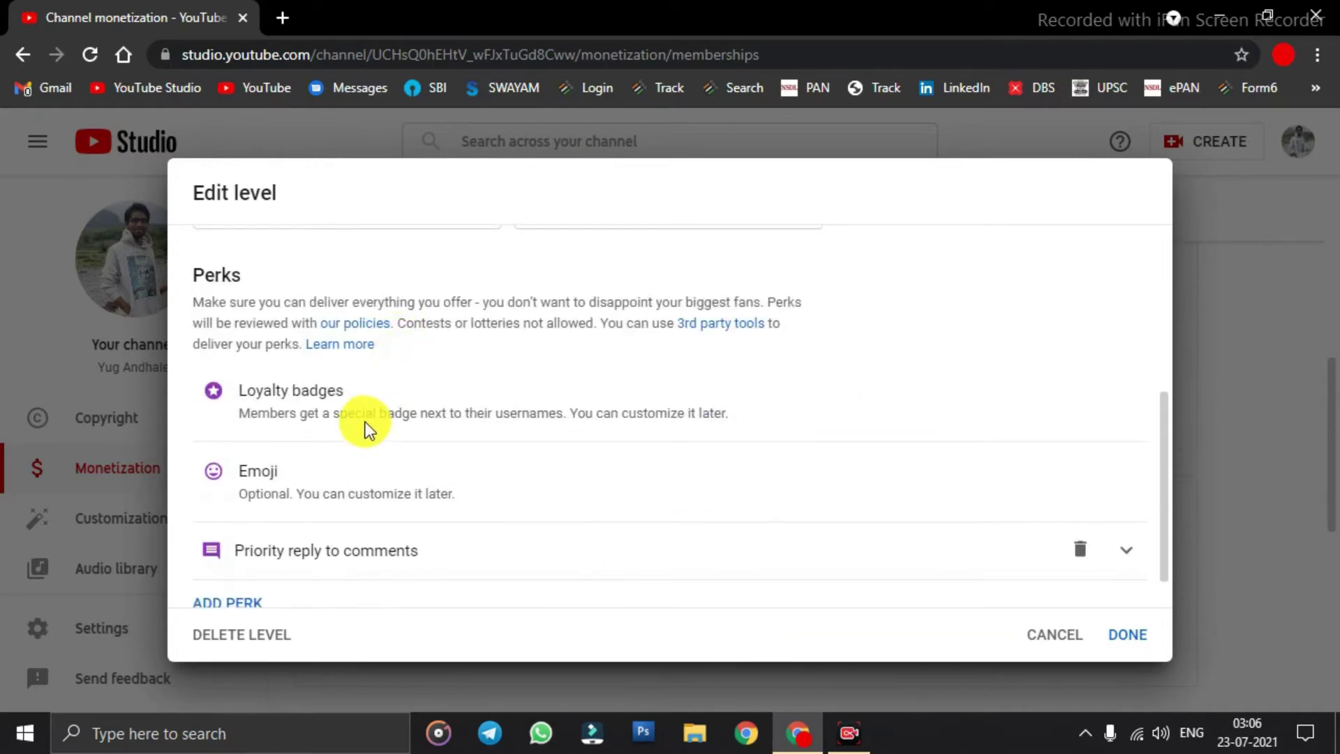
{"action": "scroll", "coordinate": [368, 461], "scroll_direction": "down", "scroll_amount": 1}
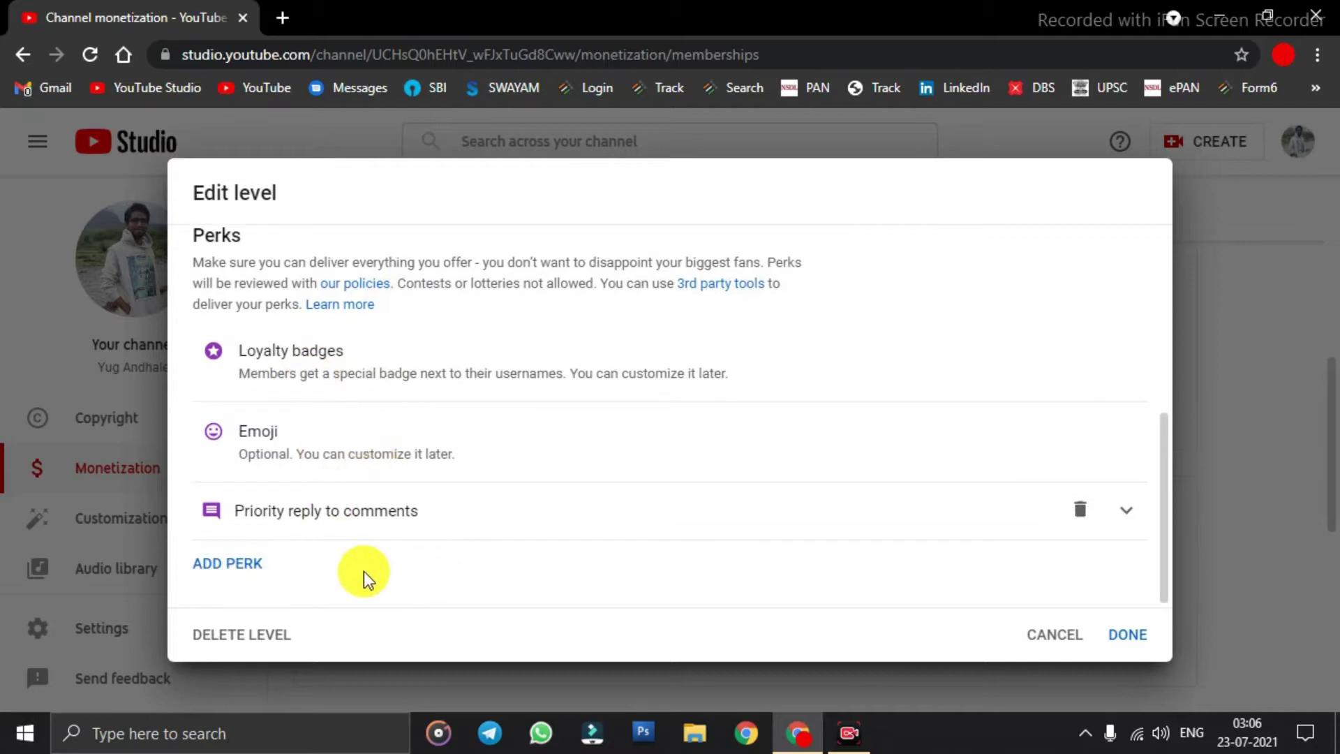
{"action": "scroll", "coordinate": [554, 433], "scroll_direction": "up", "scroll_amount": 1}
{"action": "scroll", "coordinate": [553, 436], "scroll_direction": "down", "scroll_amount": 1}
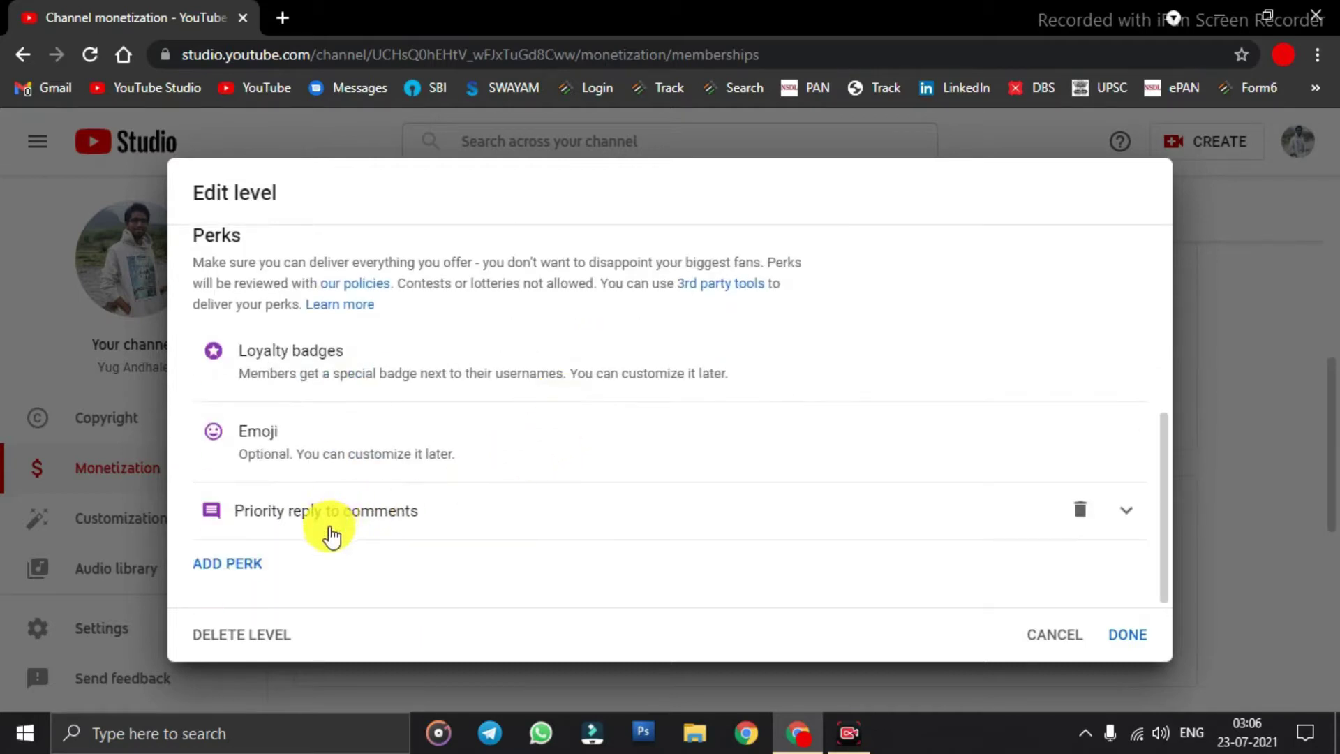
{"action": "scroll", "coordinate": [320, 443], "scroll_direction": "up", "scroll_amount": 3}
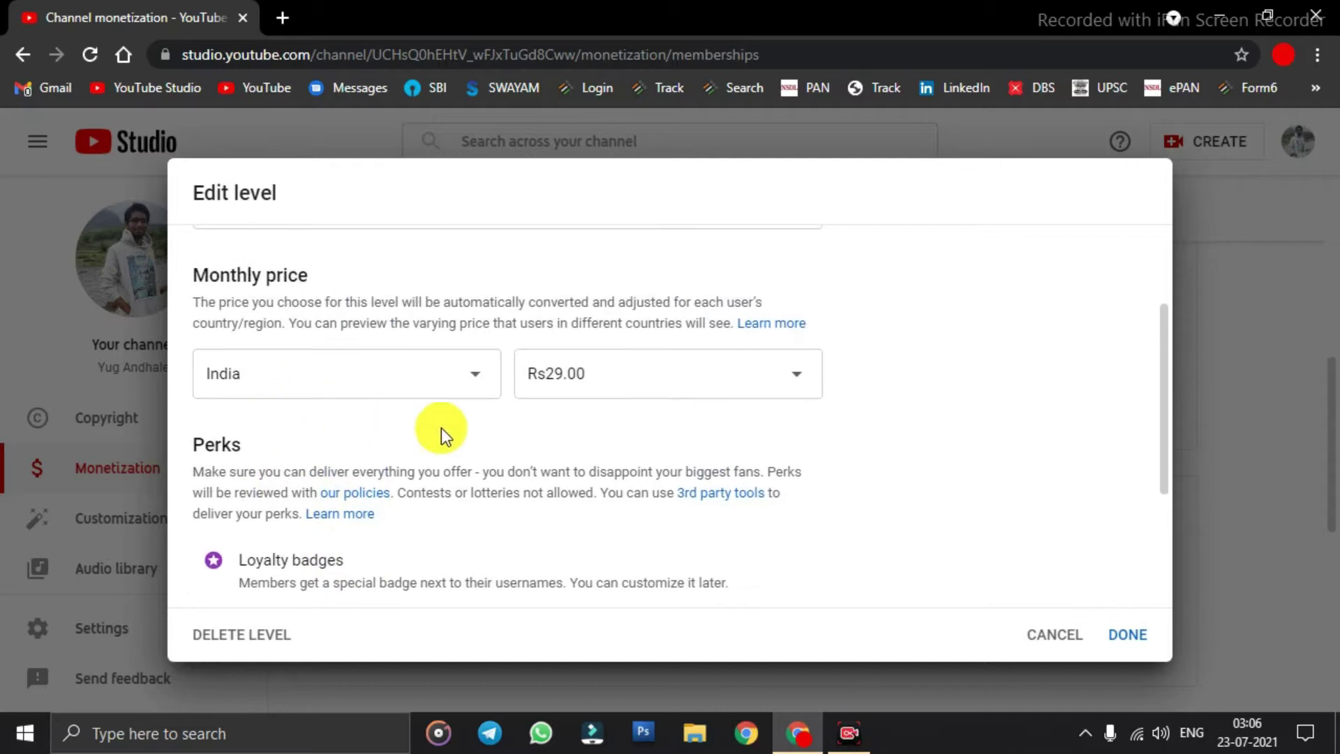
{"action": "scroll", "coordinate": [441, 429], "scroll_direction": "down", "scroll_amount": 3}
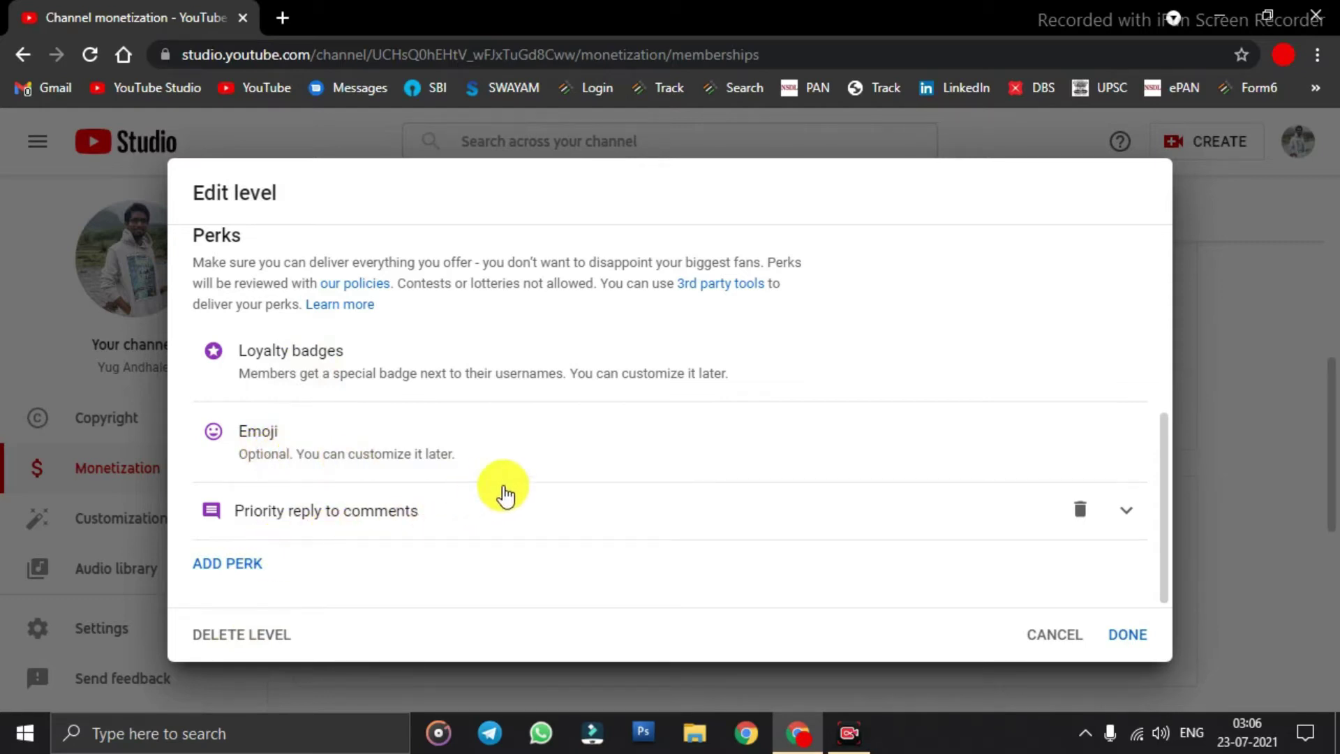
Step: Add a new perk entry to the Silver level, look over its fields and collapse it
{"action": "left_click", "coordinate": [222, 565]}
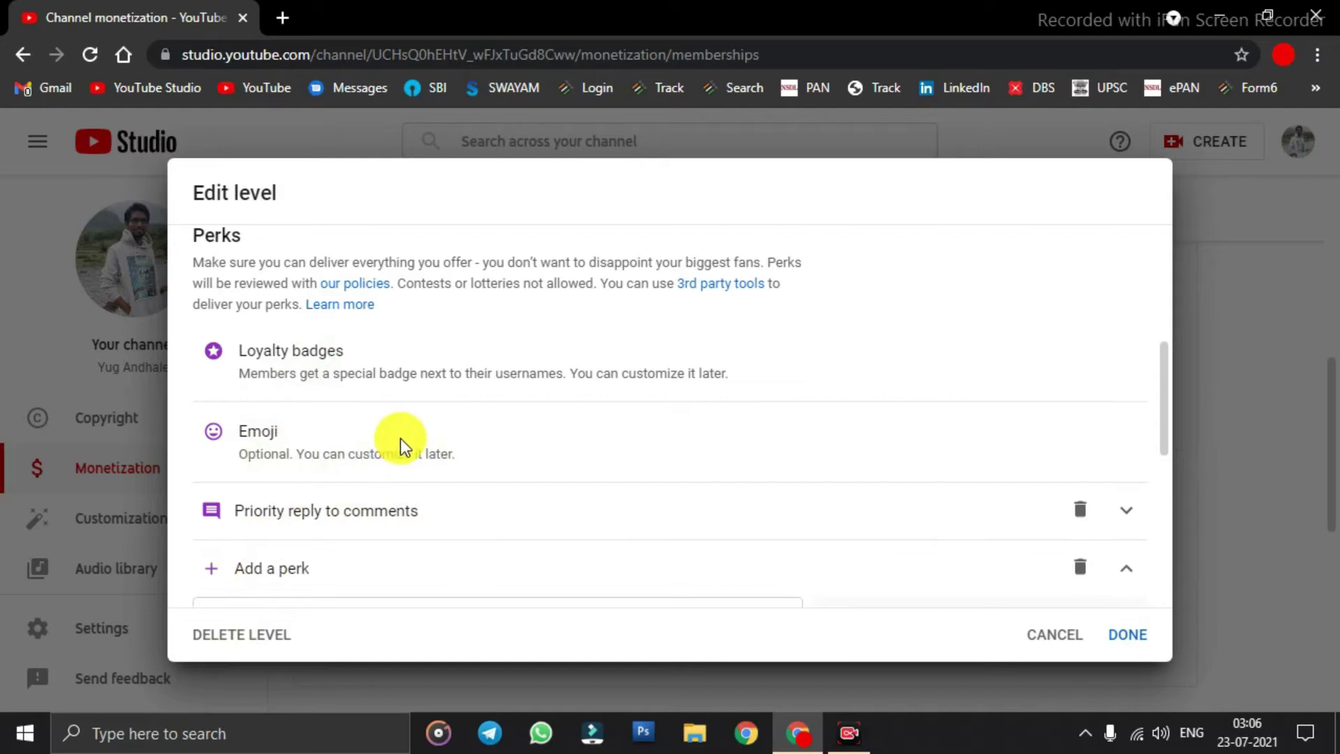
{"action": "scroll", "coordinate": [415, 515], "scroll_direction": "down", "scroll_amount": 3}
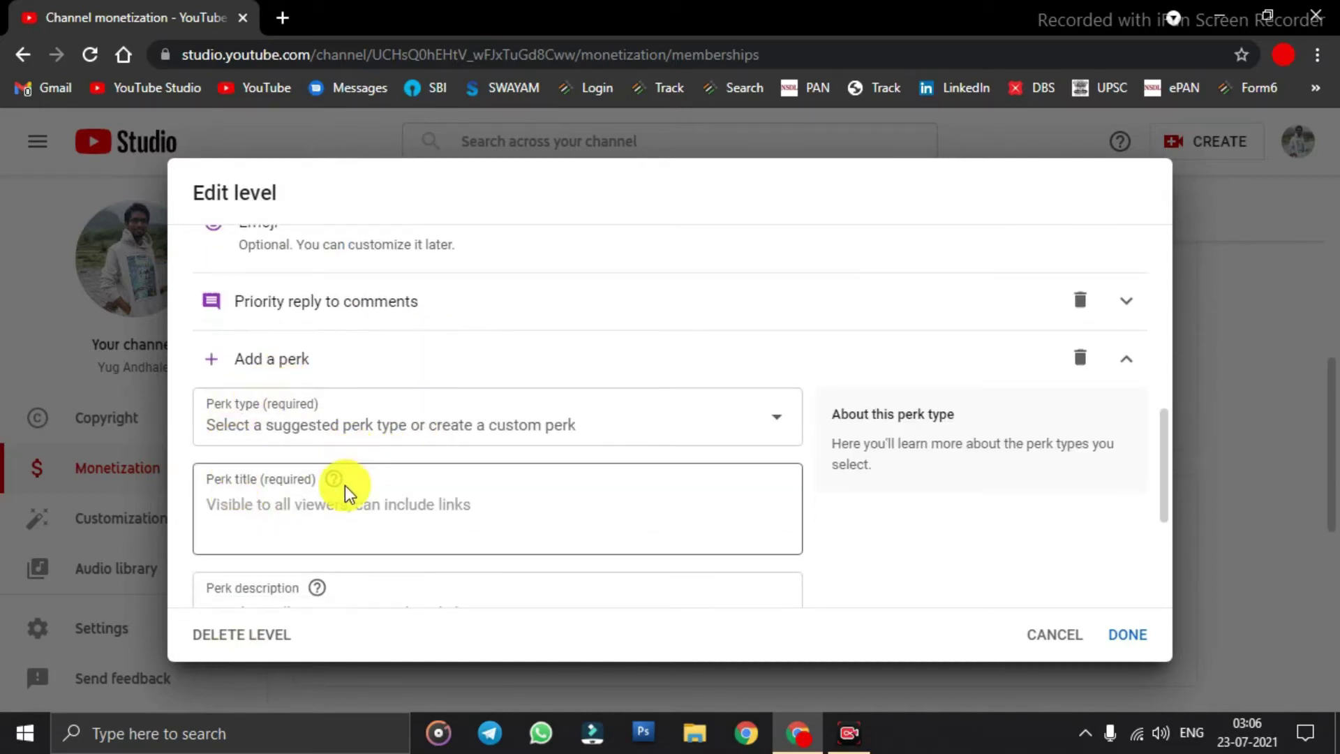
{"action": "scroll", "coordinate": [345, 484], "scroll_direction": "down", "scroll_amount": 2}
{"action": "scroll", "coordinate": [335, 468], "scroll_direction": "up", "scroll_amount": 3}
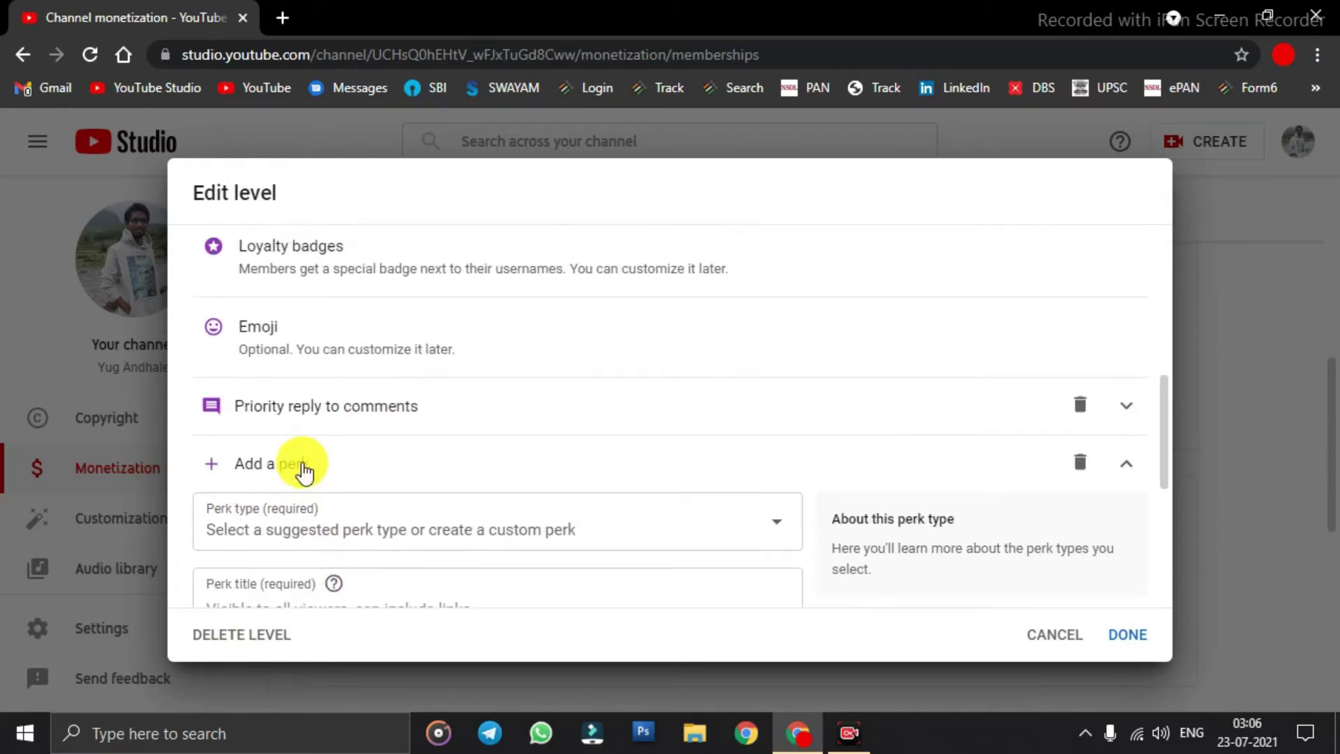
{"action": "left_click", "coordinate": [301, 464]}
{"action": "scroll", "coordinate": [389, 470], "scroll_direction": "up", "scroll_amount": 1}
{"action": "scroll", "coordinate": [279, 489], "scroll_direction": "down", "scroll_amount": 1}
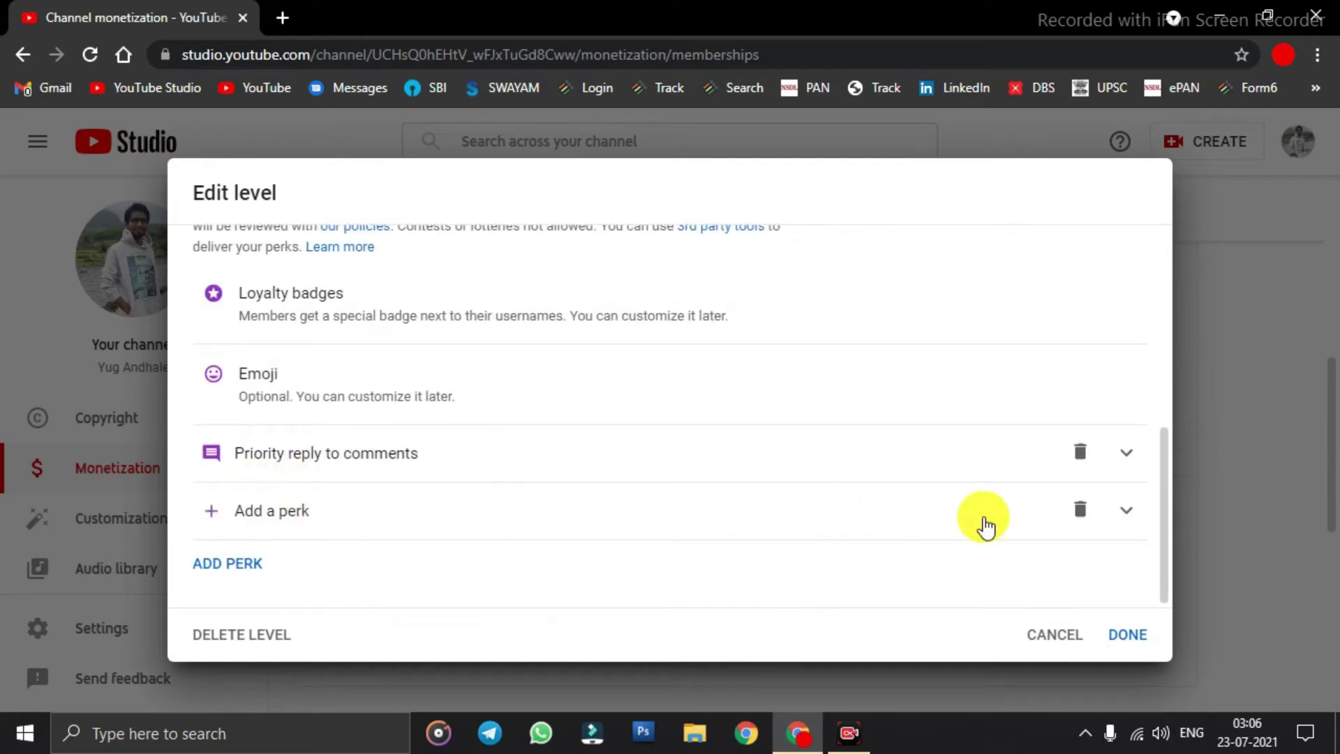
Step: Reopen the new perk entry, look through the suggested perk types and set its type to Members-only live streams
{"action": "left_click", "coordinate": [1111, 518]}
{"action": "scroll", "coordinate": [335, 449], "scroll_direction": "down", "scroll_amount": 5}
{"action": "scroll", "coordinate": [314, 350], "scroll_direction": "up", "scroll_amount": 4}
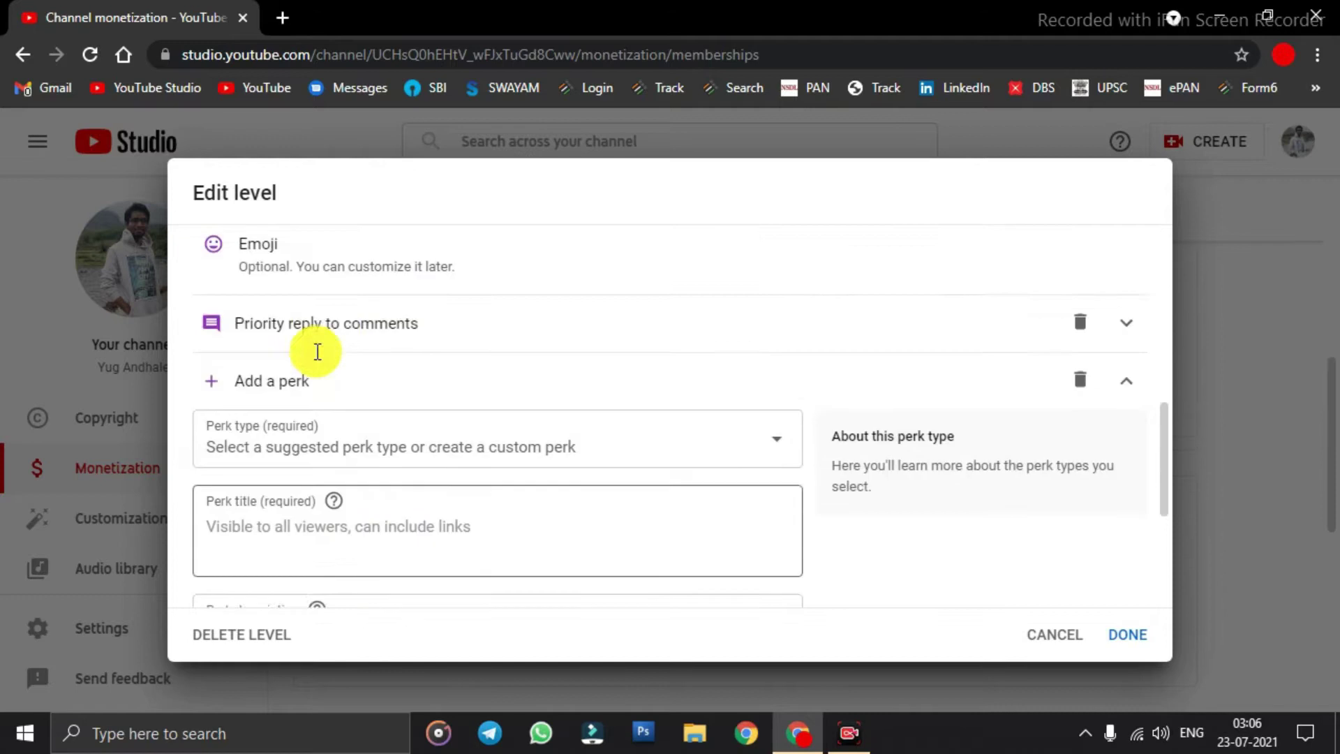
{"action": "scroll", "coordinate": [436, 441], "scroll_direction": "down", "scroll_amount": 1}
{"action": "left_click", "coordinate": [449, 374]}
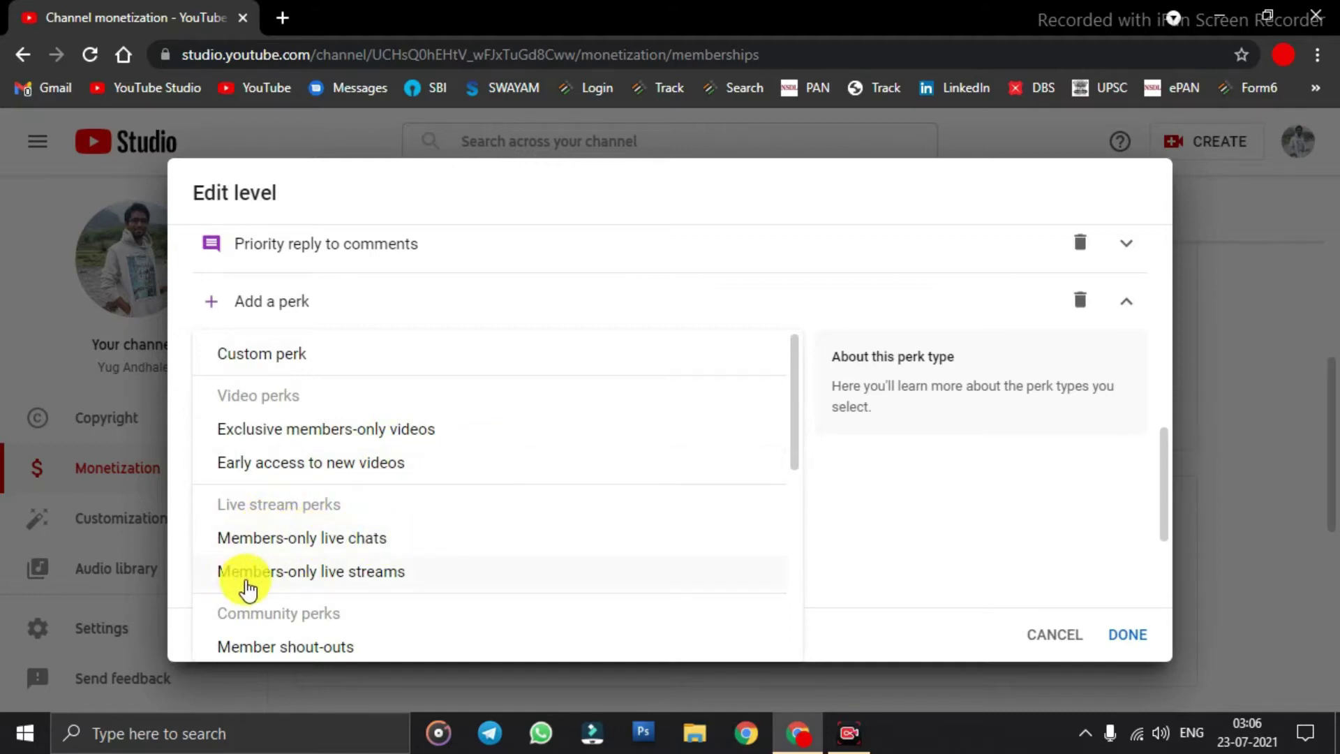
{"action": "scroll", "coordinate": [428, 555], "scroll_direction": "down", "scroll_amount": 3}
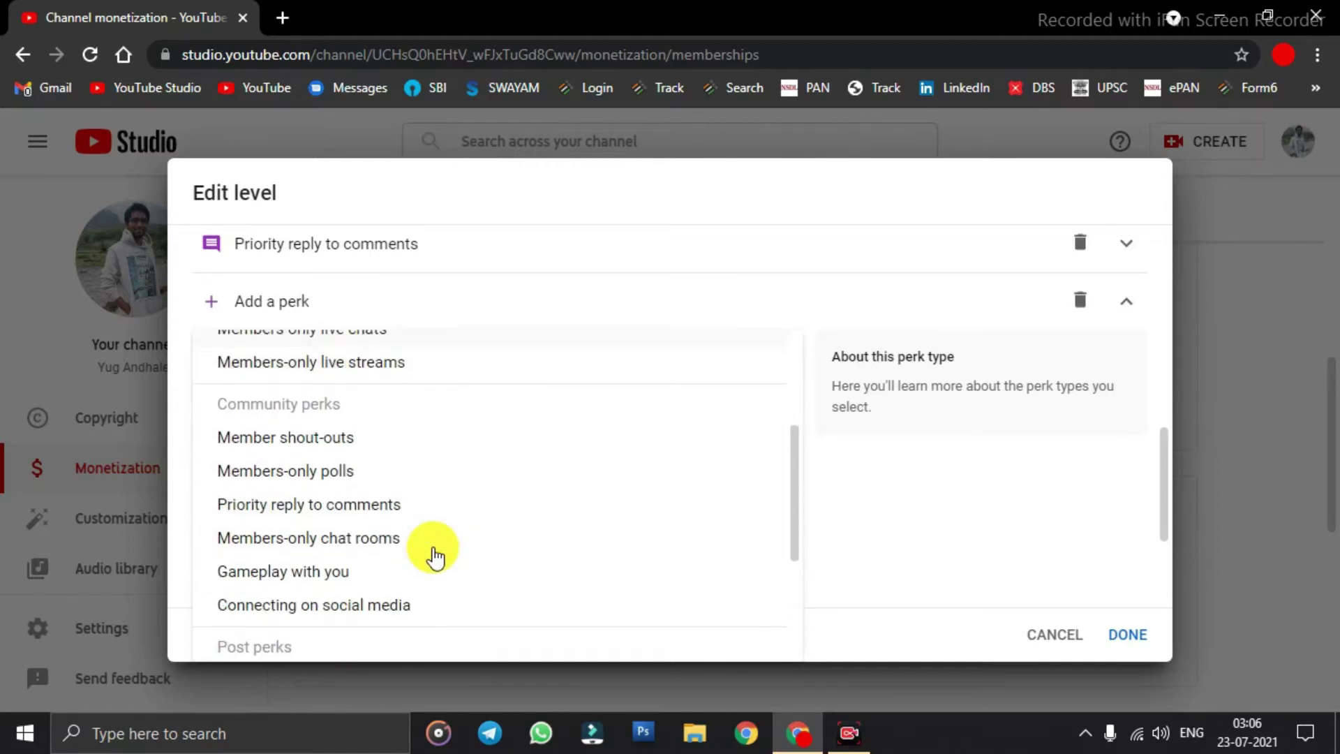
{"action": "scroll", "coordinate": [433, 556], "scroll_direction": "up", "scroll_amount": 2}
{"action": "scroll", "coordinate": [359, 450], "scroll_direction": "up", "scroll_amount": 2}
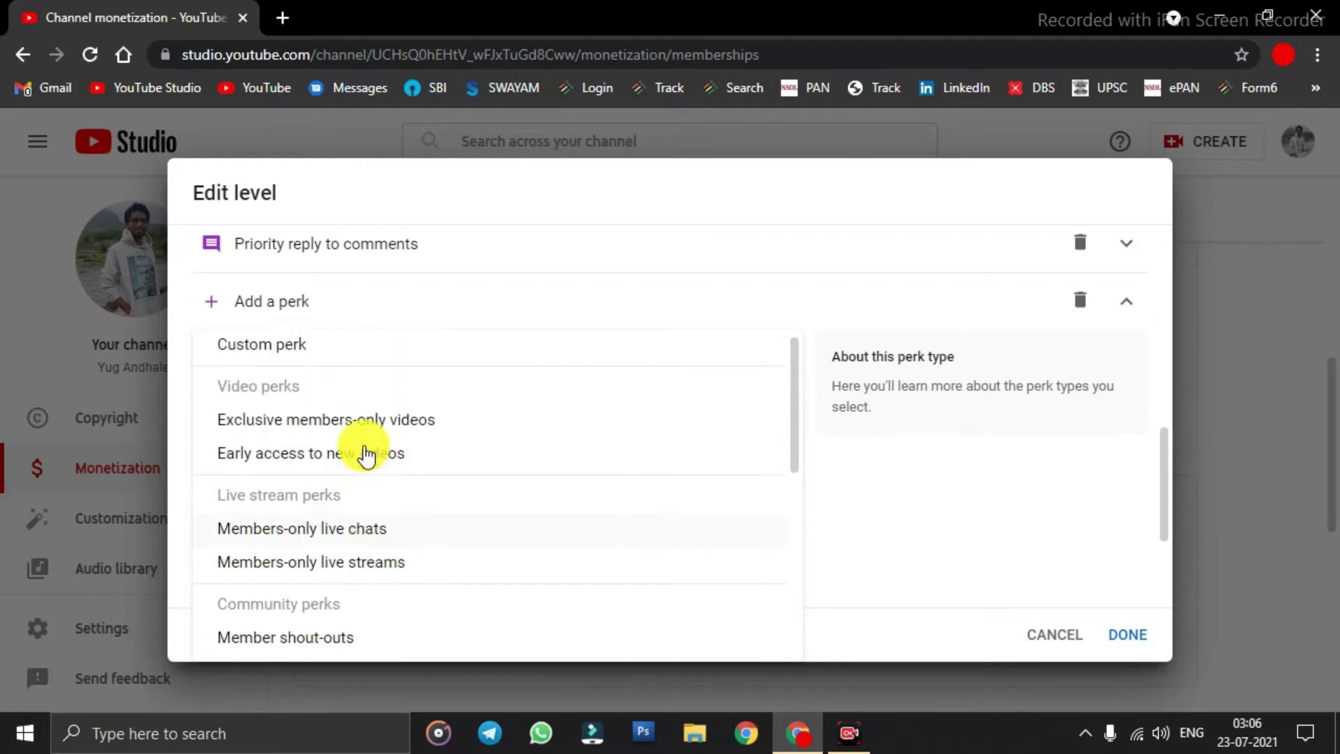
{"action": "left_click", "coordinate": [351, 581]}
{"action": "scroll", "coordinate": [528, 449], "scroll_direction": "down", "scroll_amount": 3}
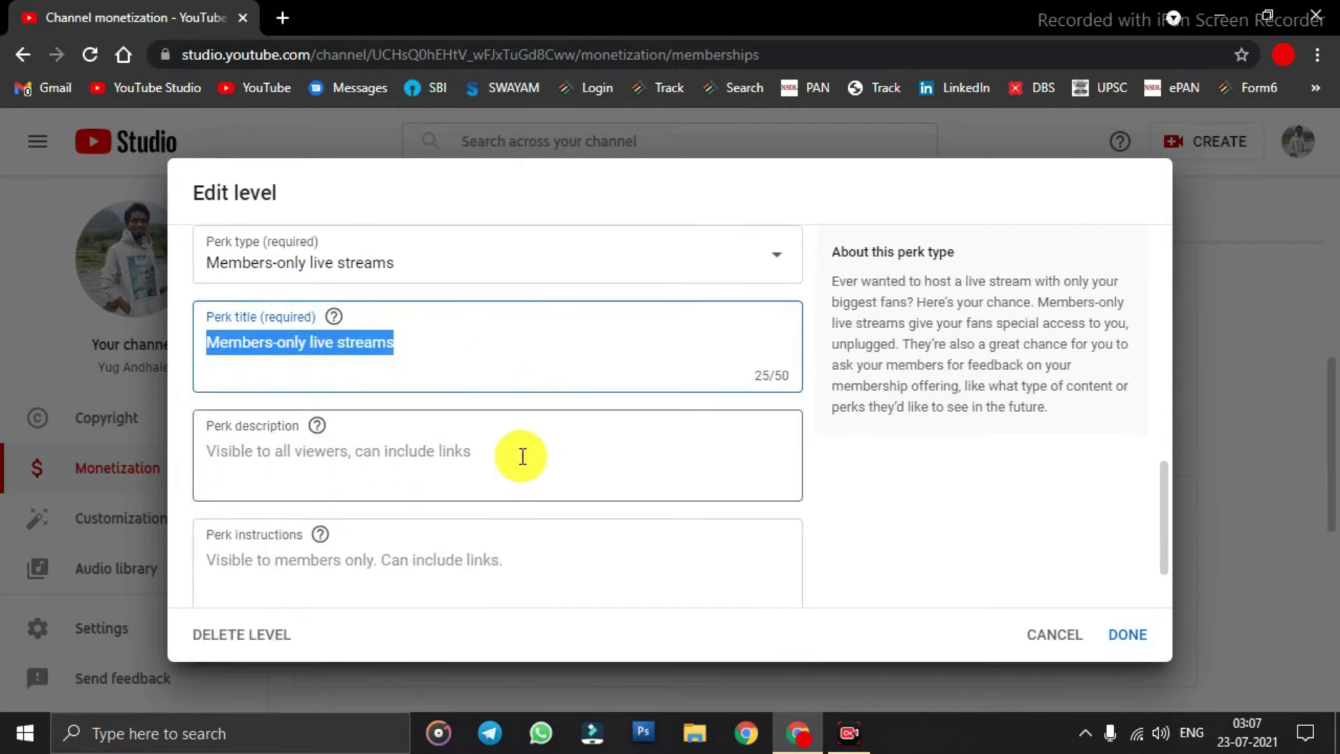
Step: Open the live streams perk's description for editing and read the help note about perk descriptions
{"action": "left_click", "coordinate": [502, 385]}
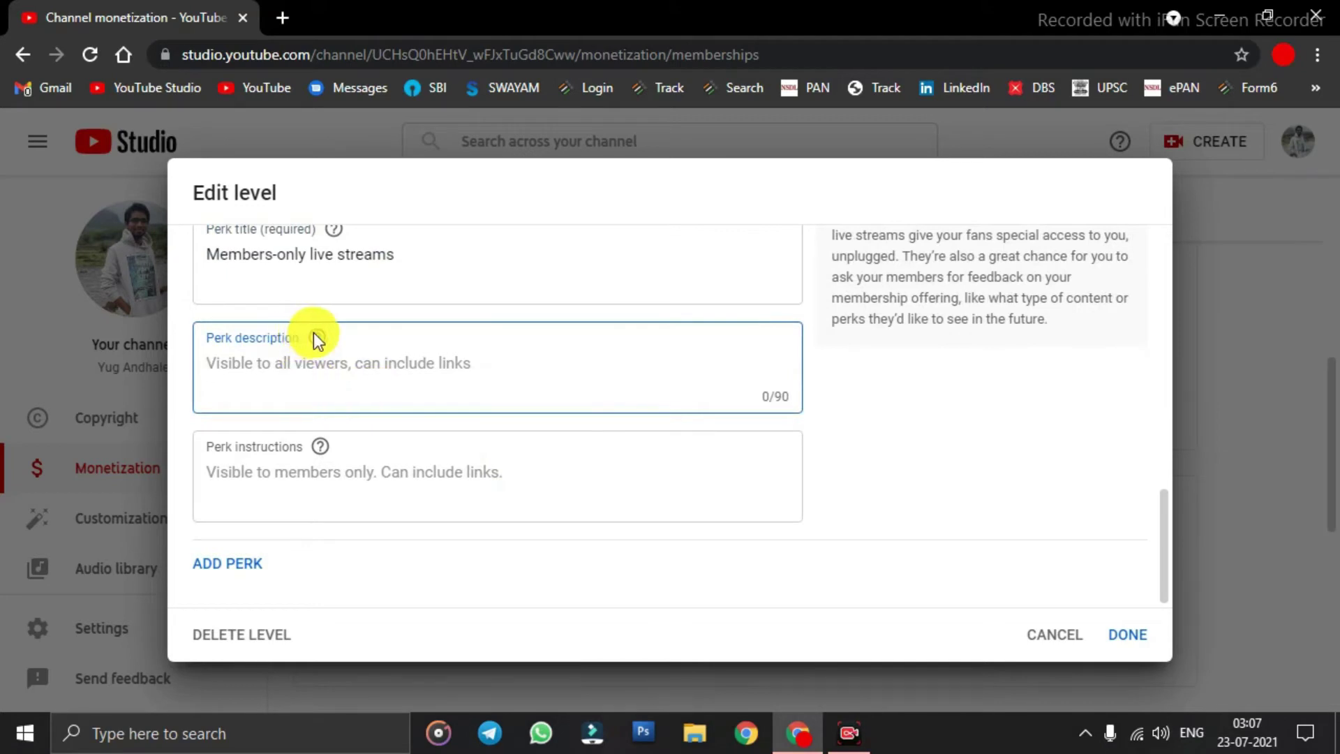
{"action": "mouse_move", "coordinate": [319, 337]}
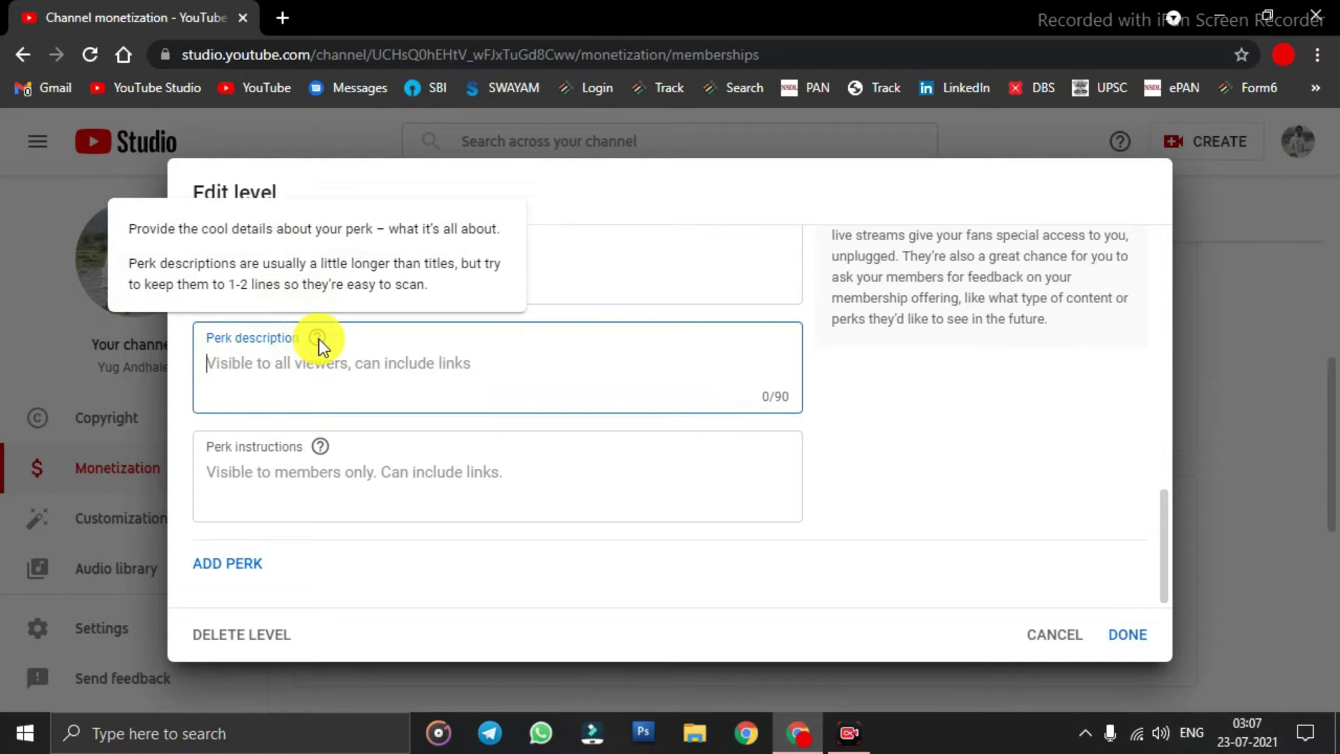
{"action": "left_click", "coordinate": [449, 365]}
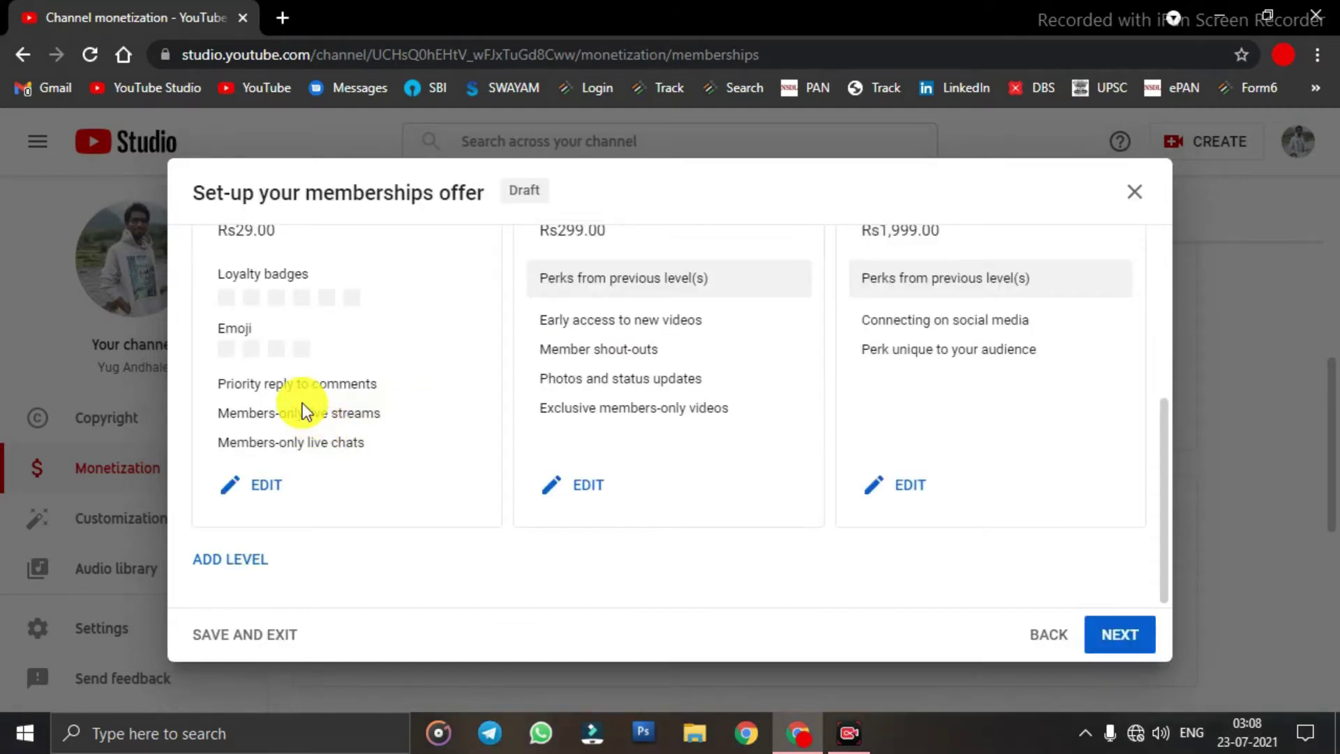
Step: Reopen the Silver level, clear the description of its Members-only live streams perk and save the level
{"action": "left_click", "coordinate": [267, 483]}
{"action": "scroll", "coordinate": [533, 392], "scroll_direction": "down", "scroll_amount": 8}
{"action": "scroll", "coordinate": [398, 414], "scroll_direction": "down", "scroll_amount": 1}
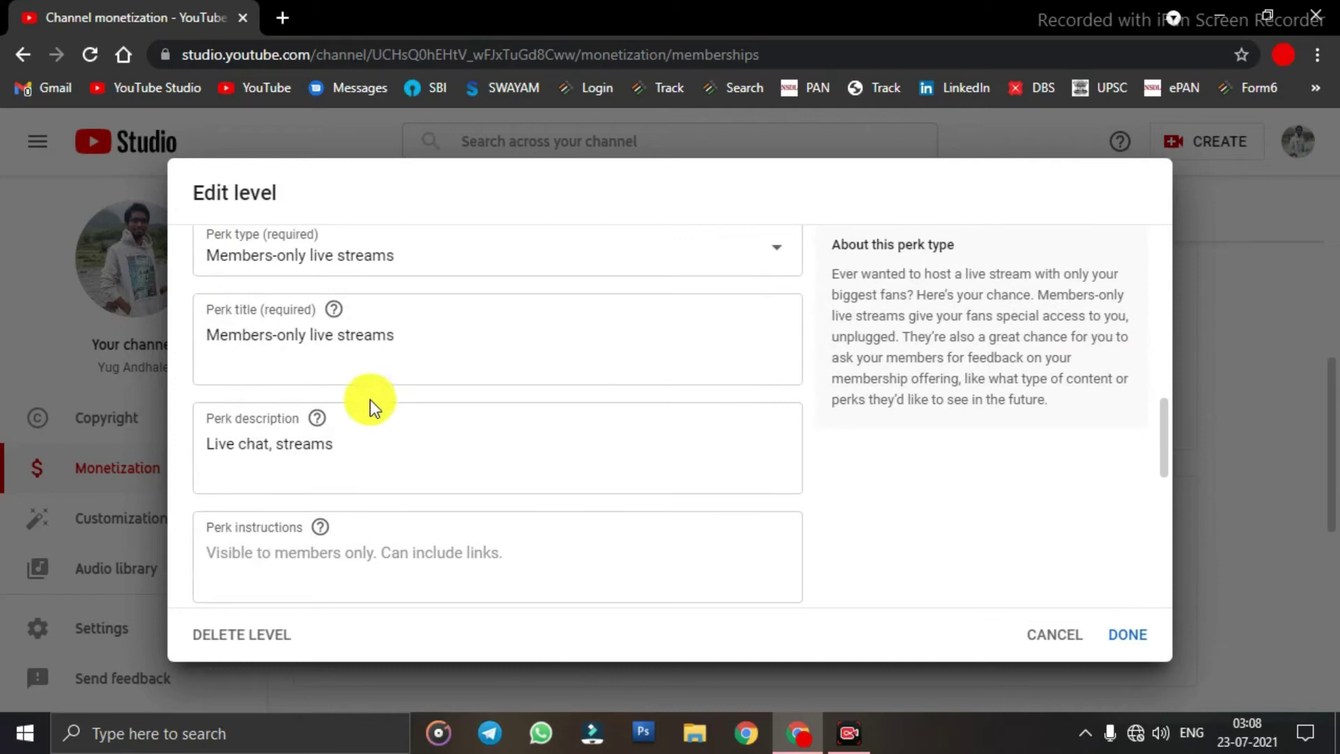
{"action": "scroll", "coordinate": [419, 356], "scroll_direction": "down", "scroll_amount": 2}
{"action": "left_click_drag", "start_coordinate": [335, 342], "coordinate": [112, 342]}
{"action": "key", "text": "BackSpace"}
{"action": "scroll", "coordinate": [471, 418], "scroll_direction": "down", "scroll_amount": 6}
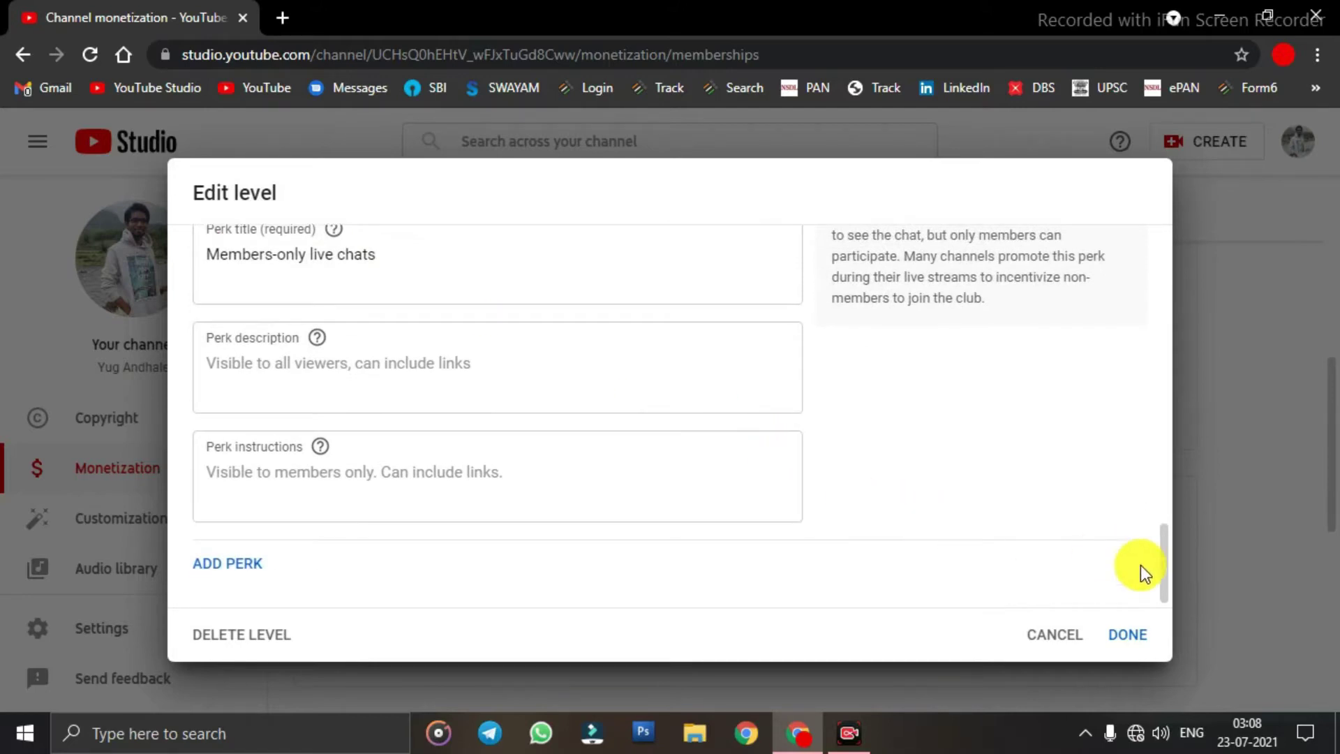
{"action": "left_click", "coordinate": [1128, 635]}
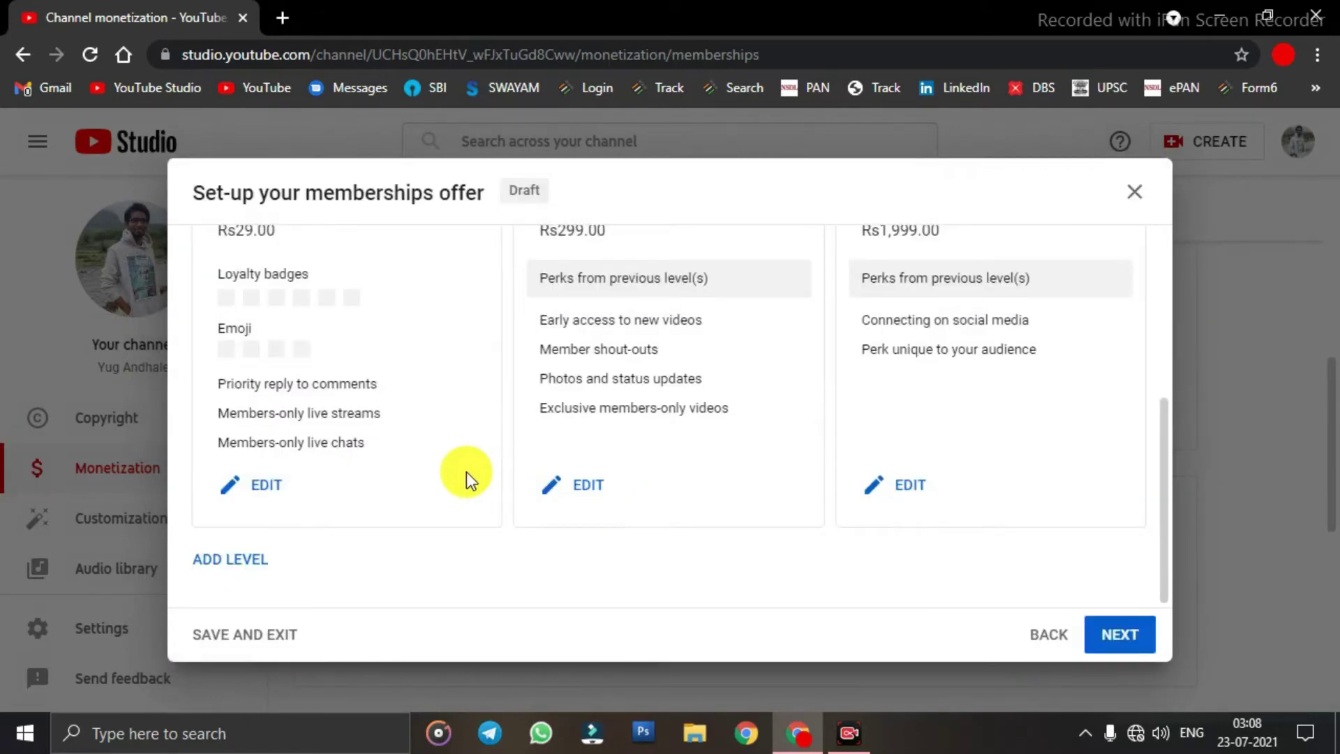
Step: Edit the second level, naming it Gold and setting its monthly price for India to Rs59.00
{"action": "scroll", "coordinate": [467, 472], "scroll_direction": "up", "scroll_amount": 4}
{"action": "scroll", "coordinate": [482, 467], "scroll_direction": "down", "scroll_amount": 5}
{"action": "scroll", "coordinate": [517, 450], "scroll_direction": "up", "scroll_amount": 2}
{"action": "scroll", "coordinate": [552, 467], "scroll_direction": "down", "scroll_amount": 2}
{"action": "left_click", "coordinate": [577, 484]}
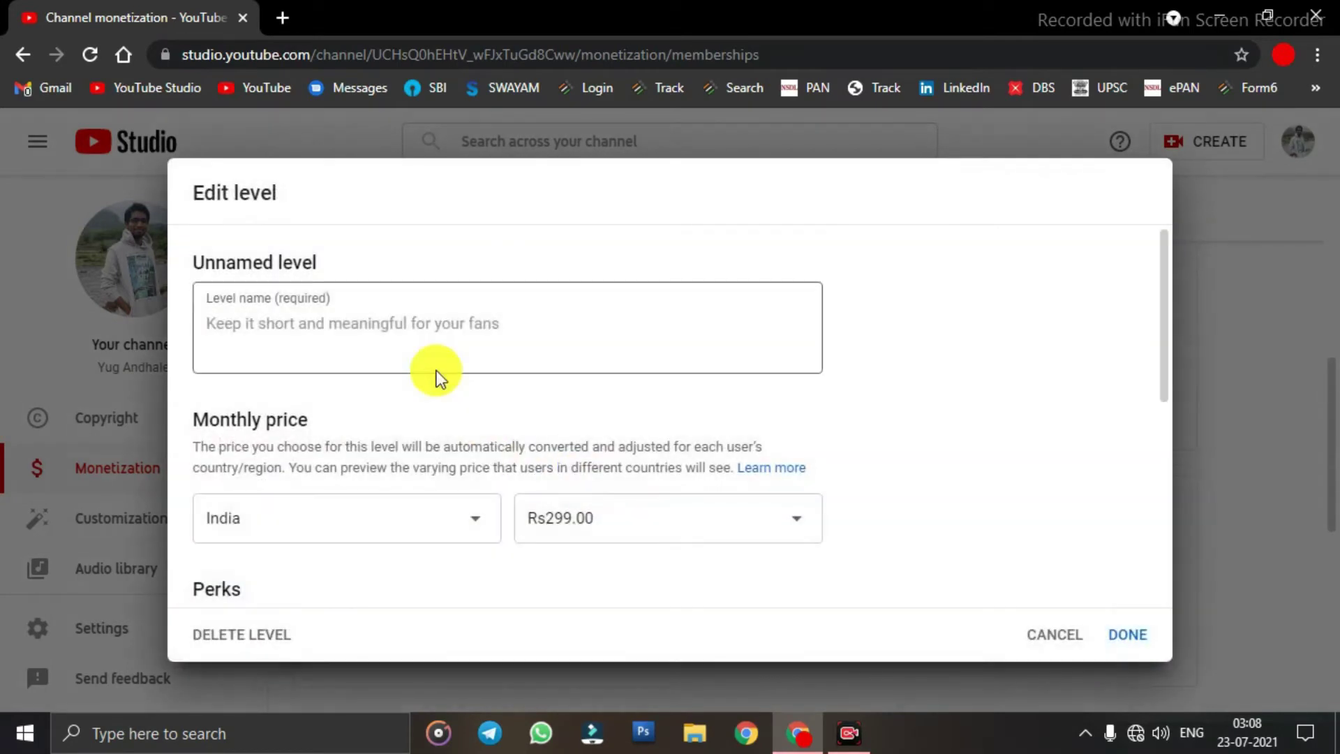
{"action": "left_click", "coordinate": [526, 345]}
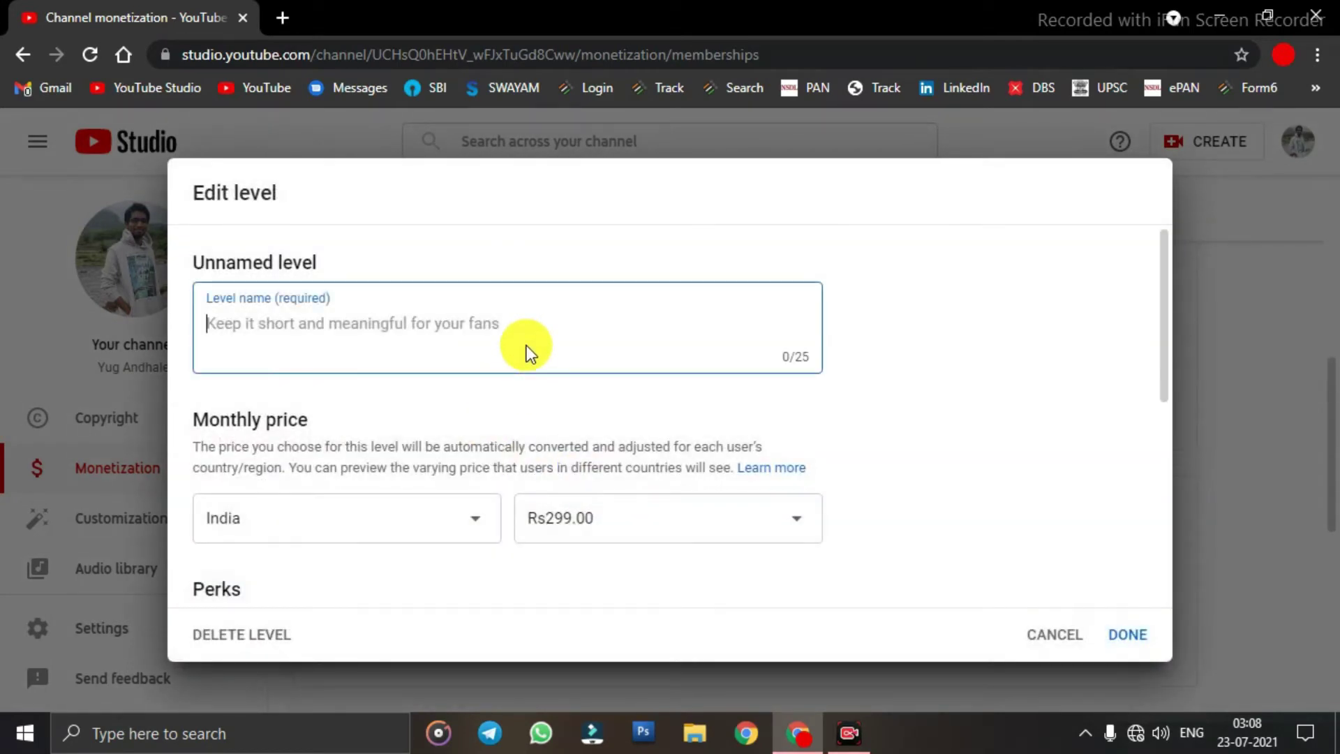
{"action": "type", "text": "Gold"}
{"action": "scroll", "coordinate": [520, 370], "scroll_direction": "down", "scroll_amount": 3}
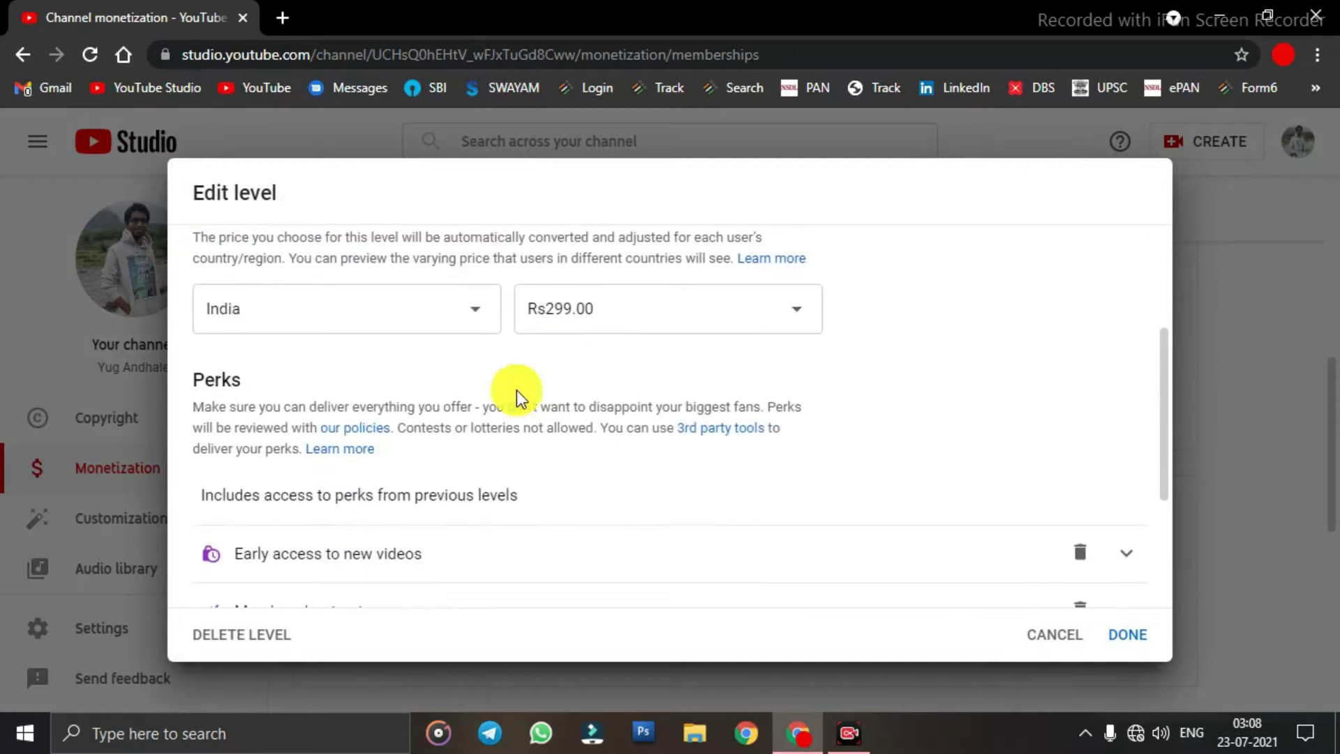
{"action": "left_click", "coordinate": [698, 305]}
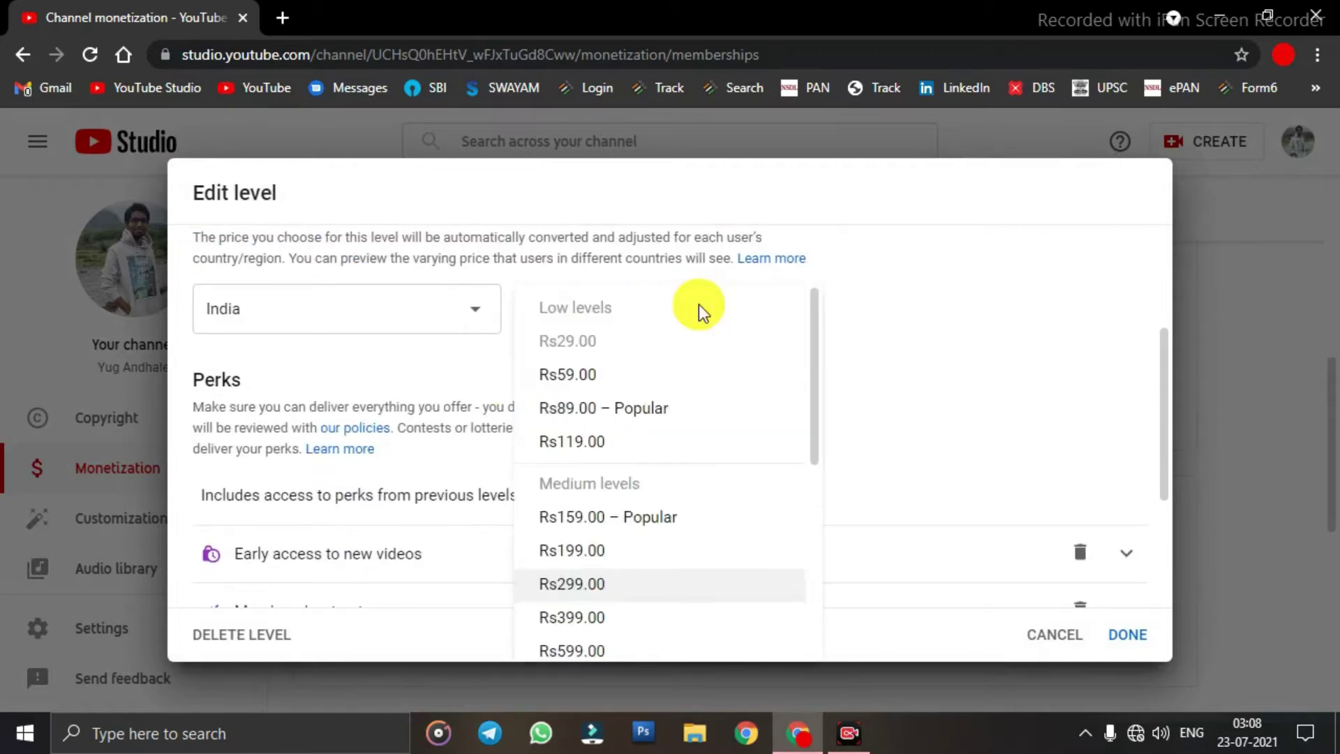
{"action": "left_click", "coordinate": [597, 377]}
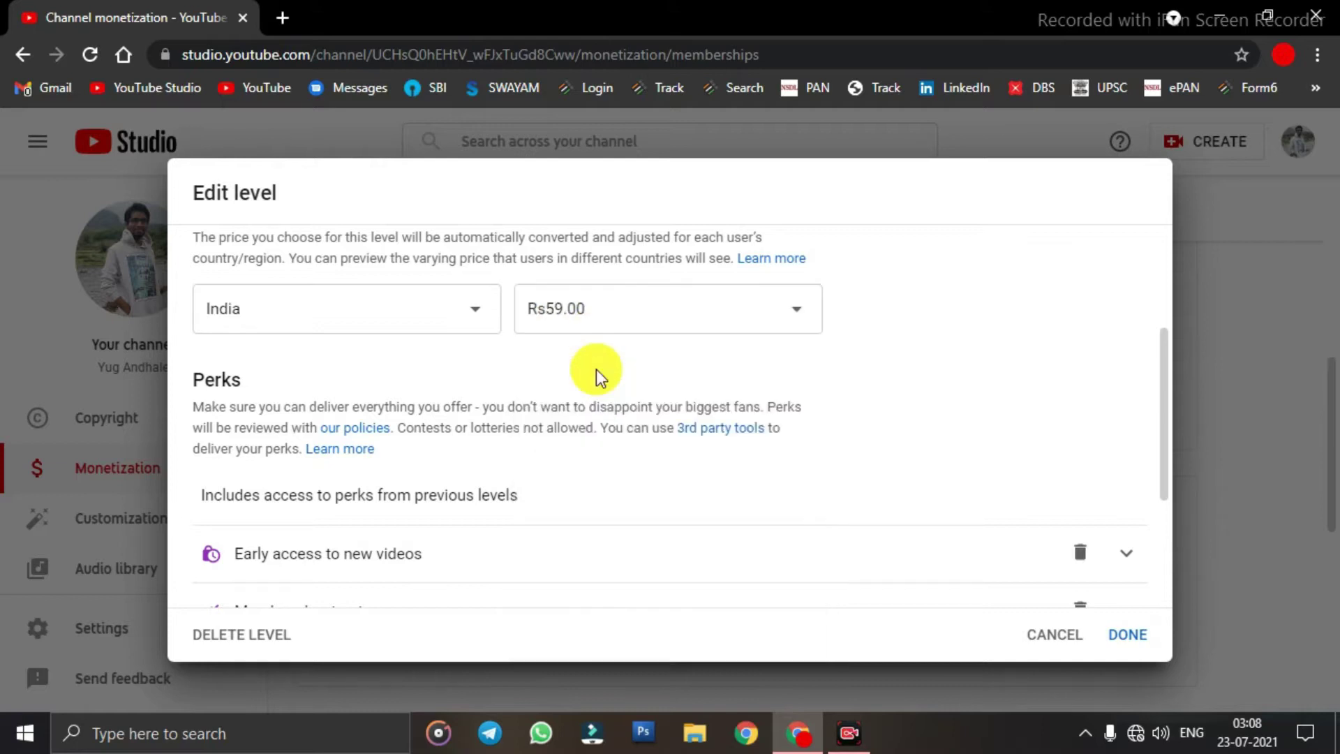
Step: Add a Members-only live chats perk to the Gold level
{"action": "scroll", "coordinate": [521, 485], "scroll_direction": "down", "scroll_amount": 2}
{"action": "scroll", "coordinate": [521, 485], "scroll_direction": "up", "scroll_amount": 4}
{"action": "scroll", "coordinate": [521, 485], "scroll_direction": "down", "scroll_amount": 2}
{"action": "scroll", "coordinate": [521, 485], "scroll_direction": "down", "scroll_amount": 3}
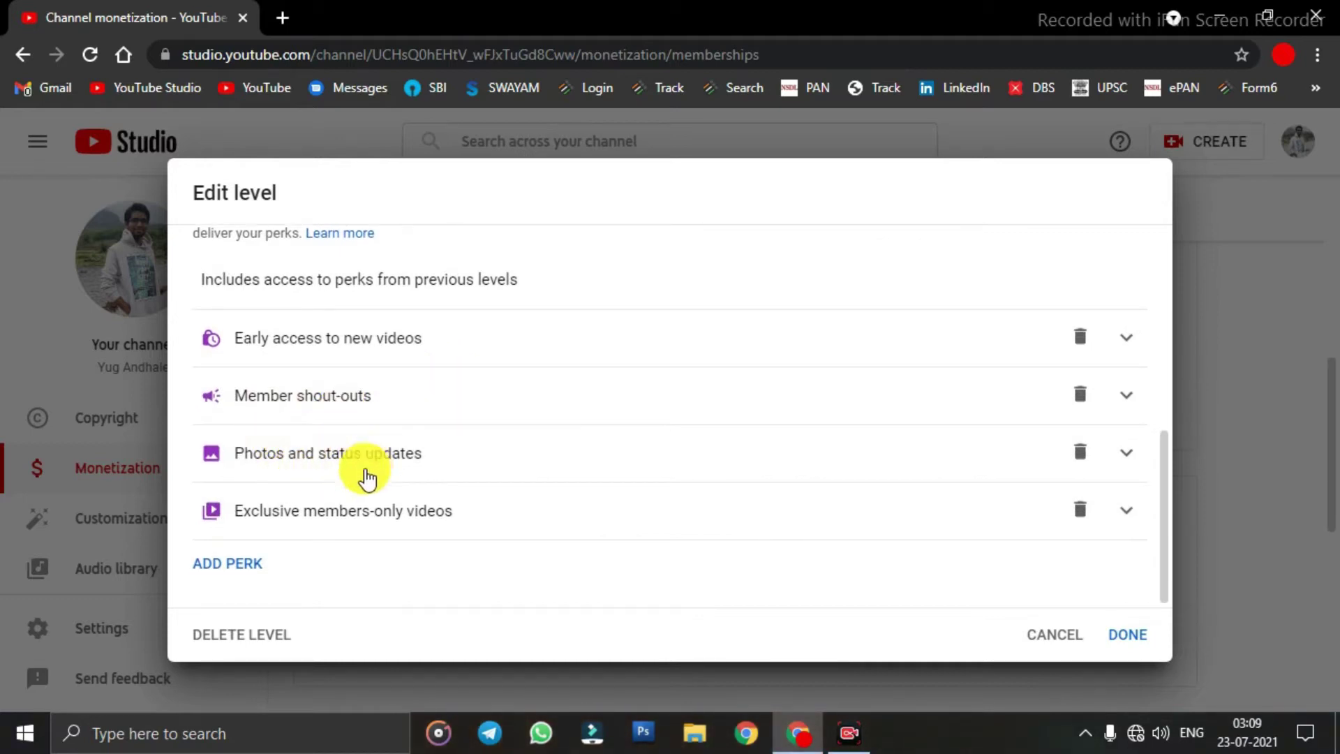
{"action": "left_click", "coordinate": [243, 564]}
{"action": "scroll", "coordinate": [255, 553], "scroll_direction": "down", "scroll_amount": 4}
{"action": "scroll", "coordinate": [335, 422], "scroll_direction": "down", "scroll_amount": 2}
{"action": "scroll", "coordinate": [377, 390], "scroll_direction": "up", "scroll_amount": 2}
{"action": "left_click", "coordinate": [374, 399]}
{"action": "left_click", "coordinate": [441, 325]}
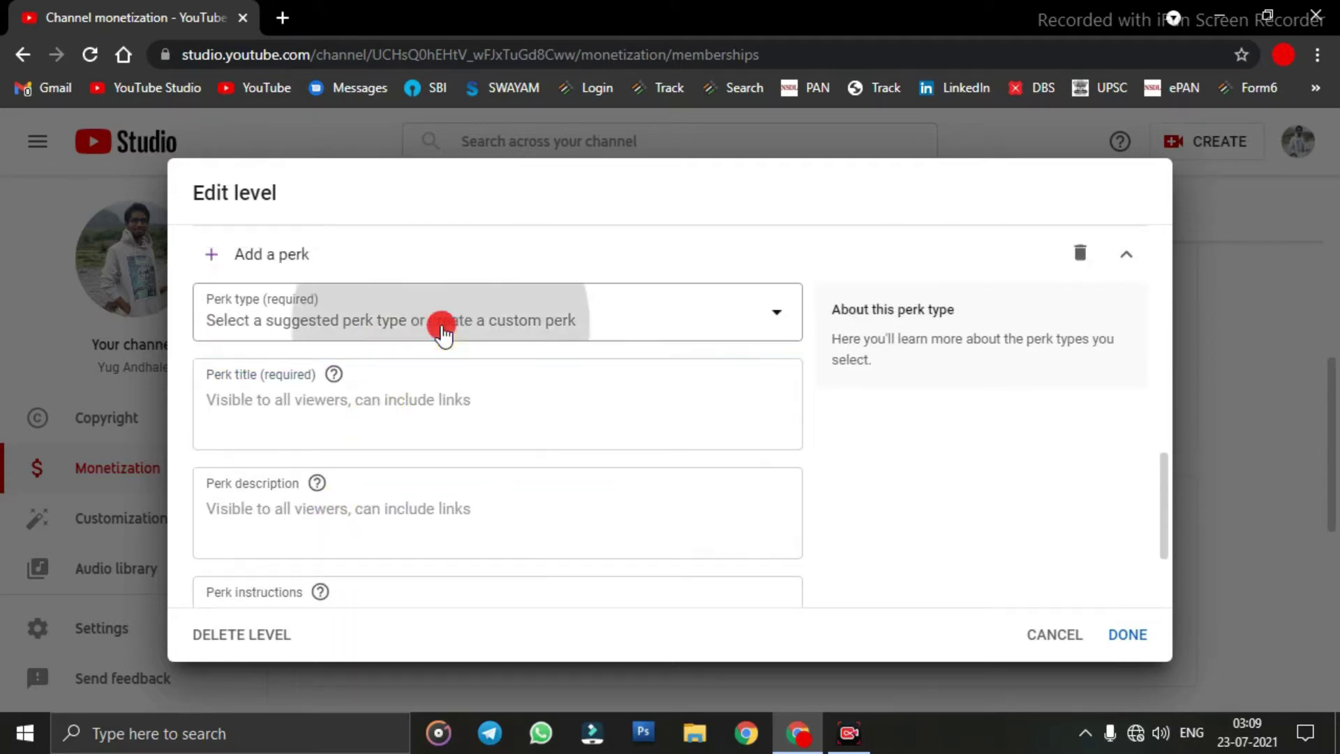
{"action": "left_click", "coordinate": [330, 494]}
Step: Review the Gold level's perks, including the access to perks from previous levels, and save the level
{"action": "scroll", "coordinate": [442, 470], "scroll_direction": "down", "scroll_amount": 3}
{"action": "scroll", "coordinate": [314, 440], "scroll_direction": "up", "scroll_amount": 3}
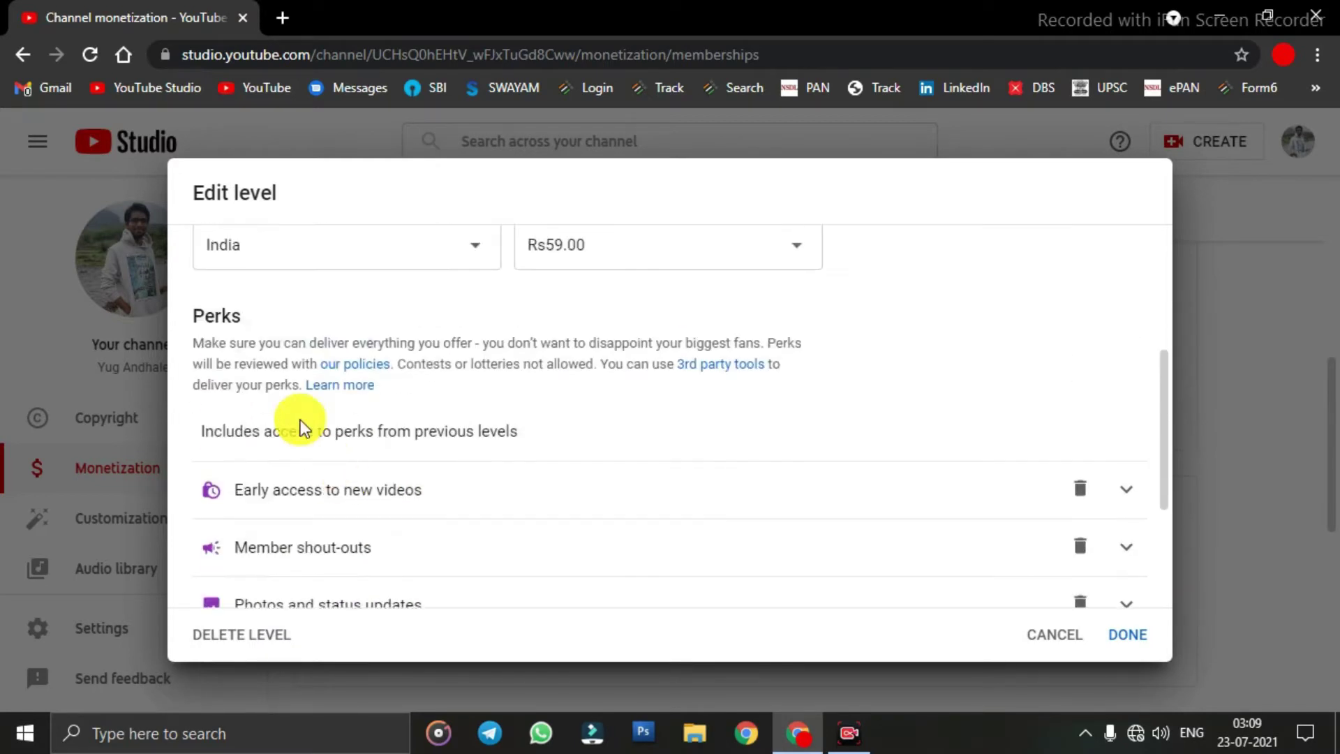
{"action": "left_click_drag", "start_coordinate": [204, 431], "coordinate": [491, 431]}
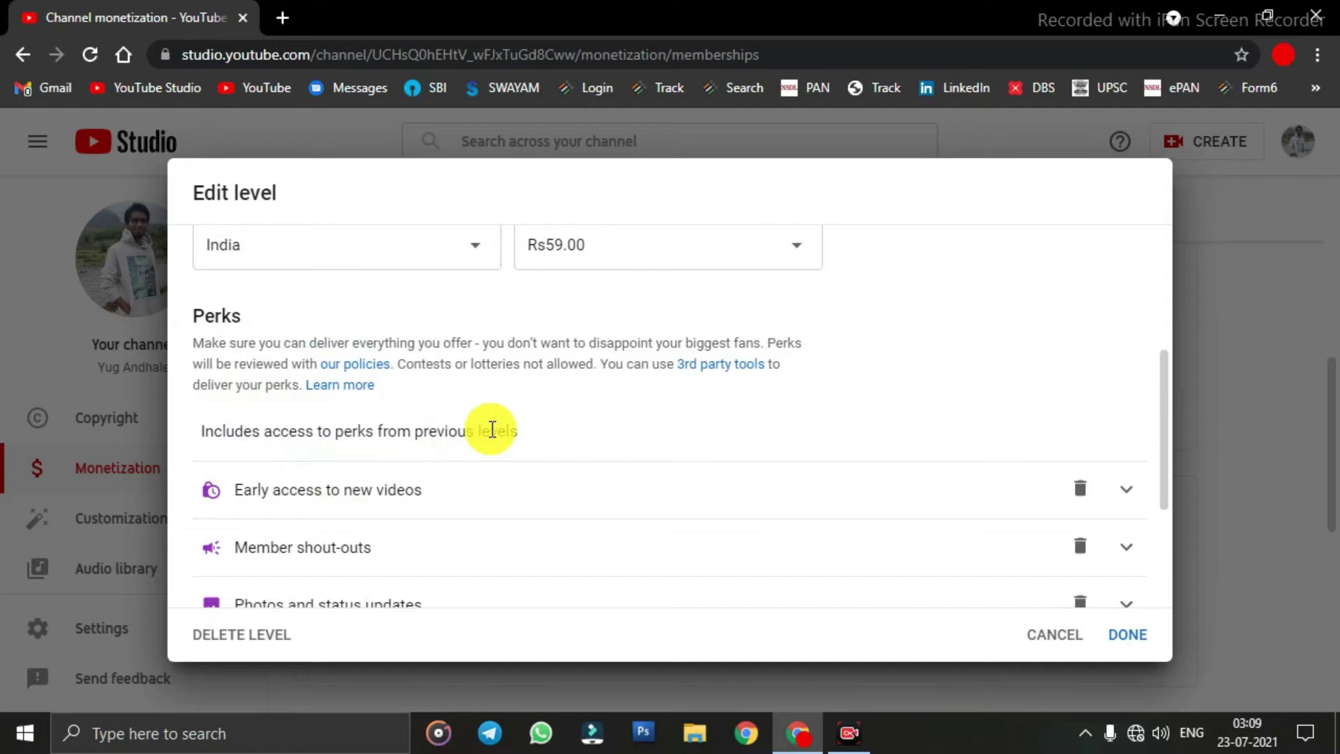
{"action": "scroll", "coordinate": [389, 433], "scroll_direction": "down", "scroll_amount": 3}
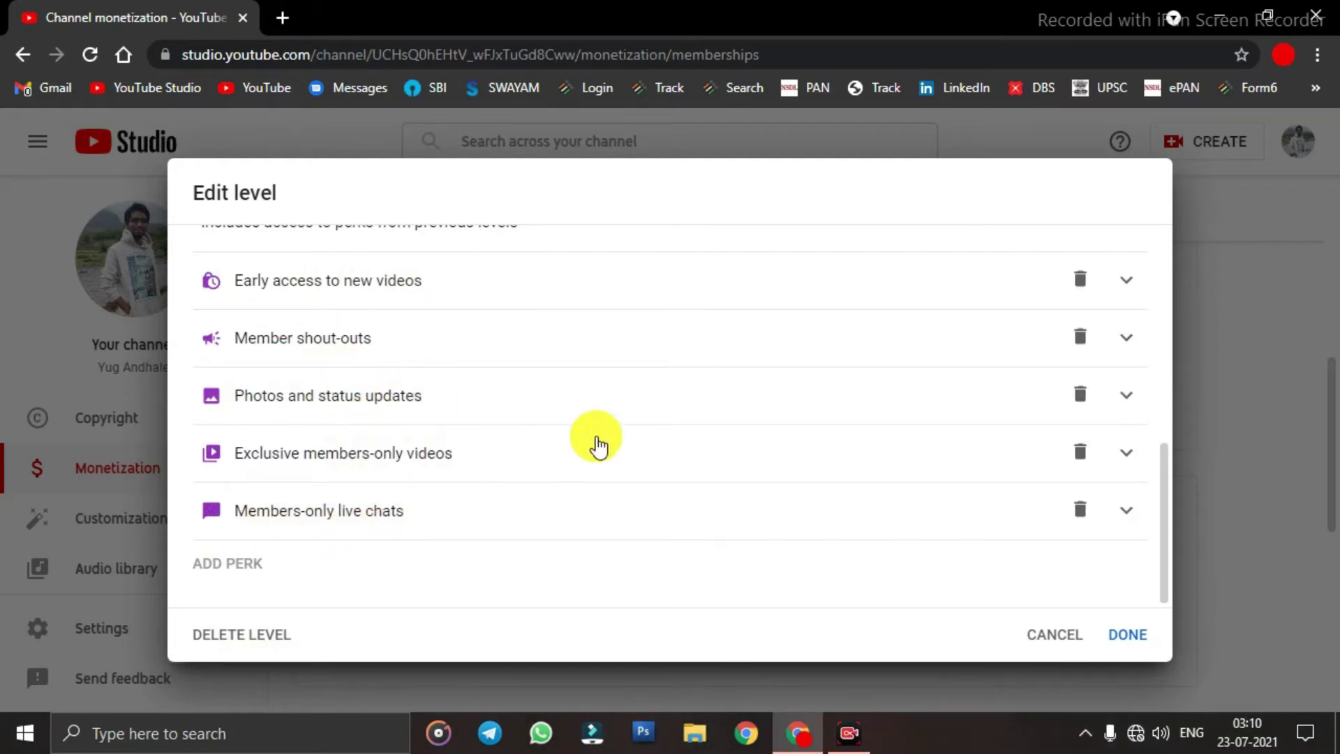
{"action": "left_click", "coordinate": [1126, 635]}
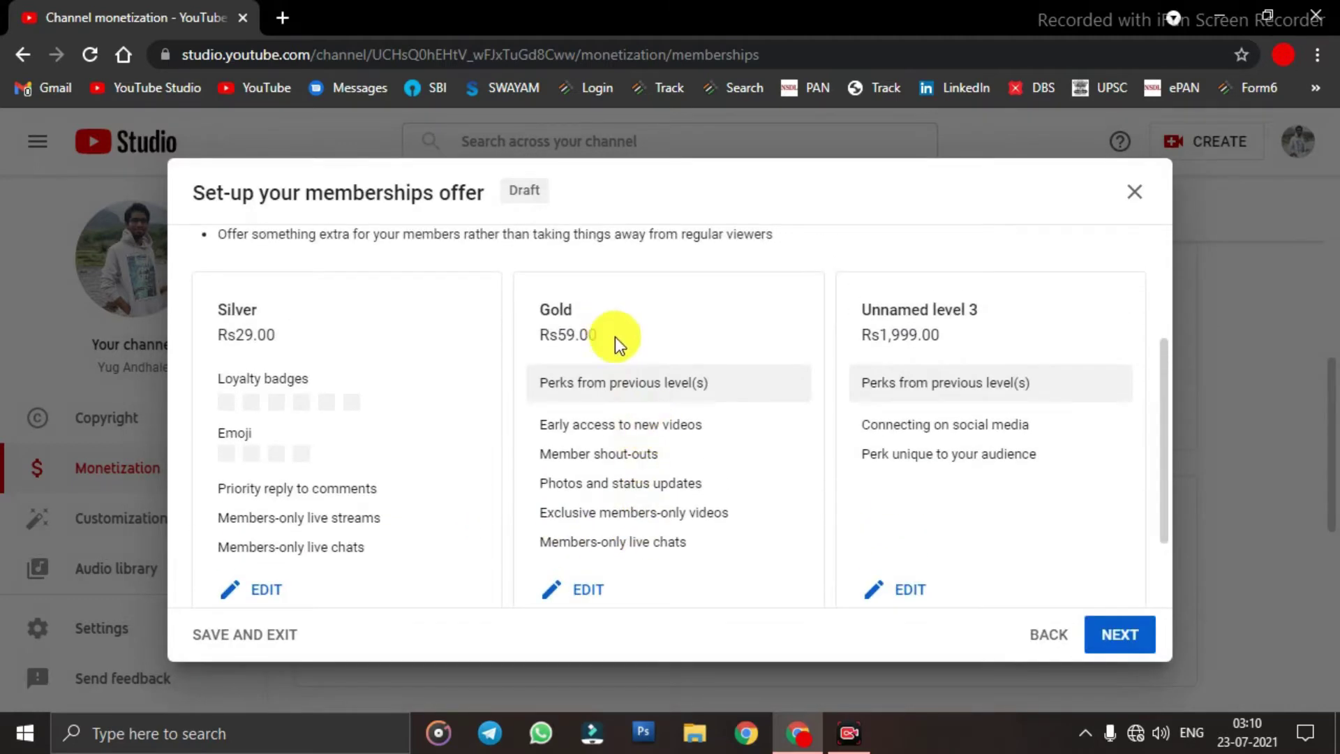
Step: Edit the third level, naming it Diamond and setting its monthly price for India to Rs89.00
{"action": "left_click", "coordinate": [901, 486]}
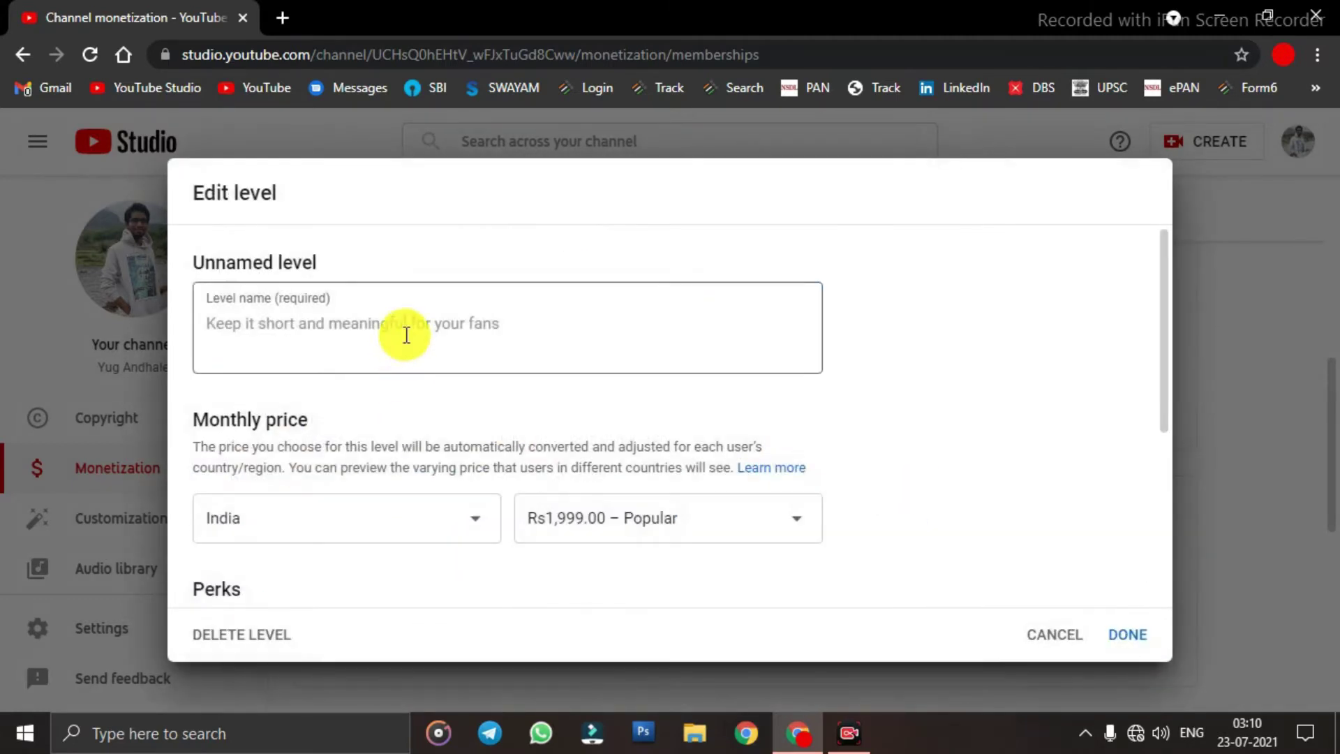
{"action": "type", "text": "Diamond"}
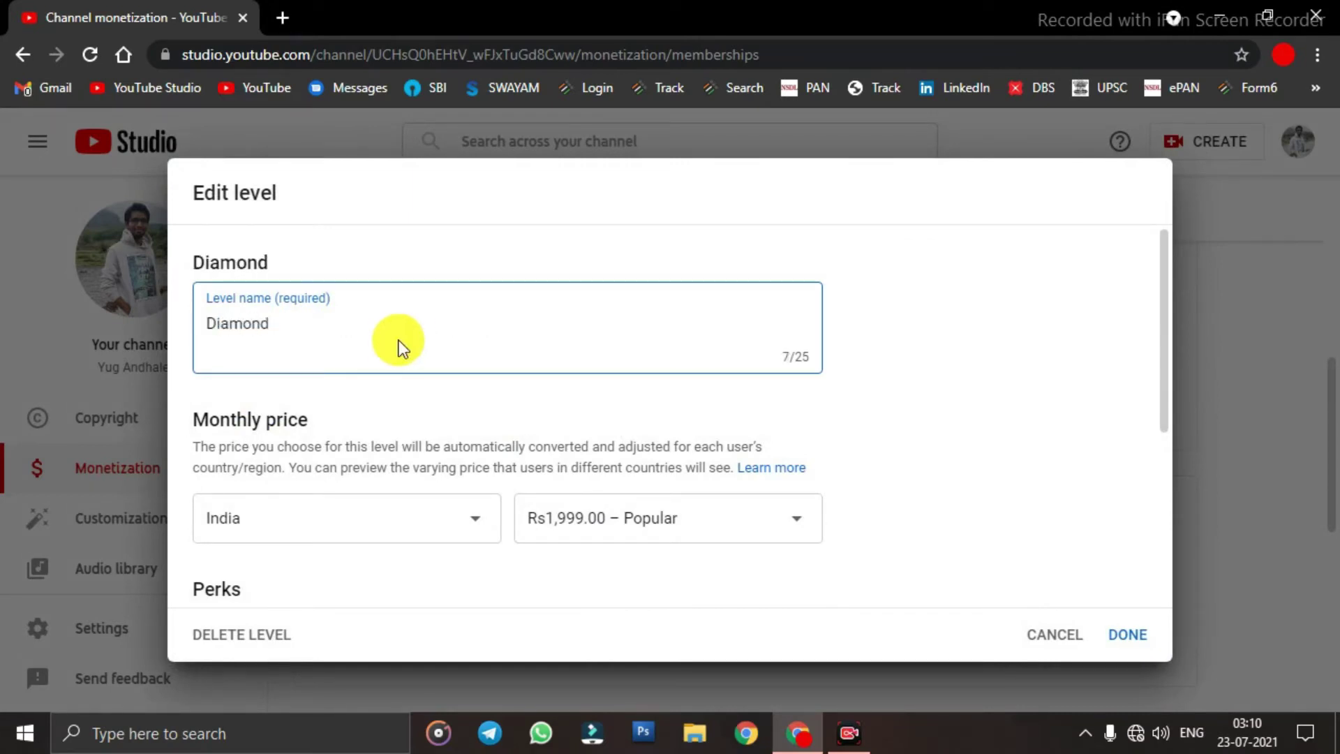
{"action": "scroll", "coordinate": [602, 430], "scroll_direction": "down", "scroll_amount": 3}
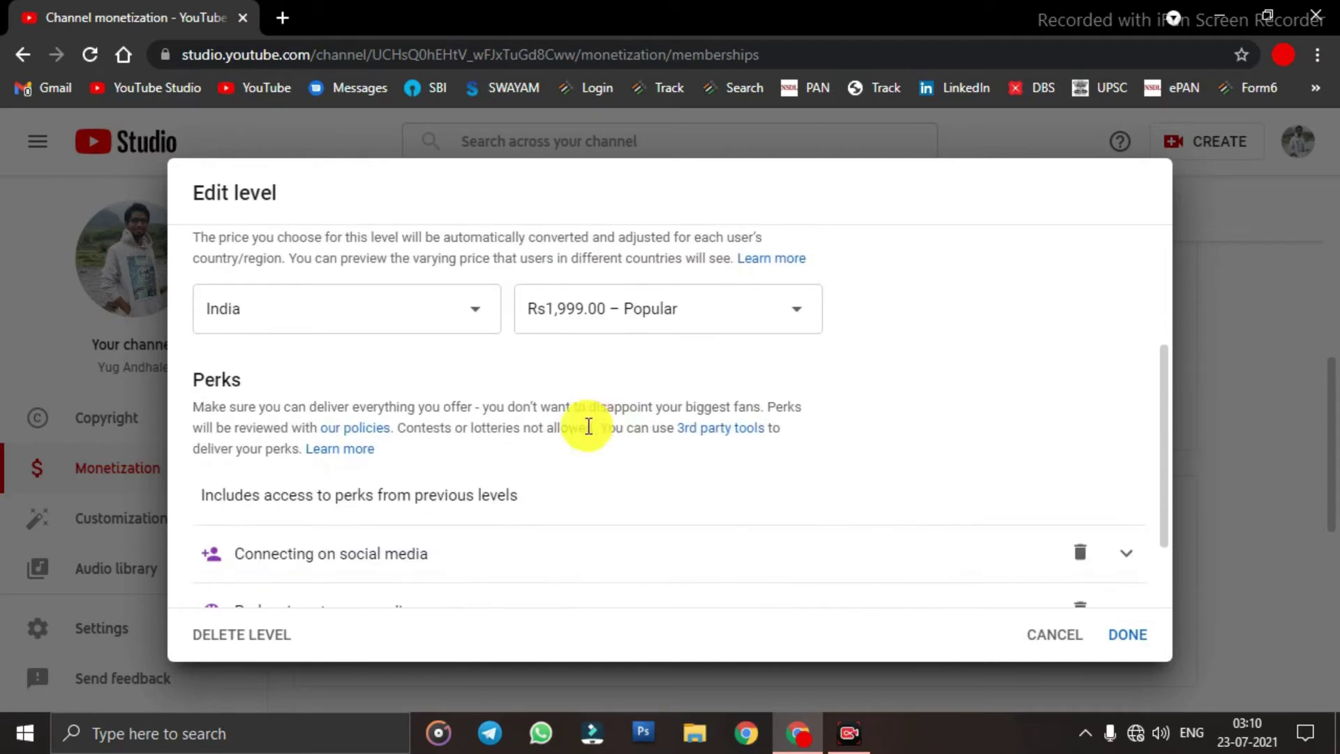
{"action": "left_click", "coordinate": [675, 322]}
{"action": "scroll", "coordinate": [644, 455], "scroll_direction": "down", "scroll_amount": 1}
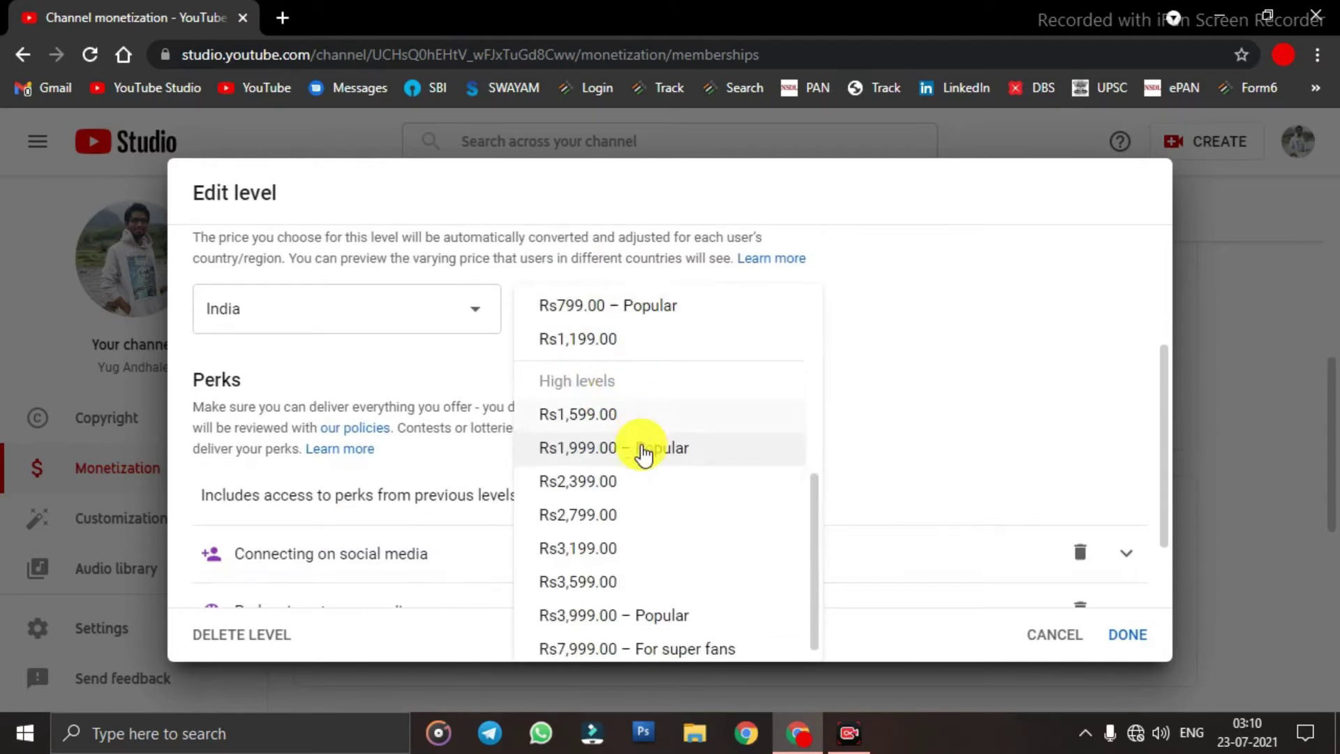
{"action": "scroll", "coordinate": [644, 454], "scroll_direction": "up", "scroll_amount": 3}
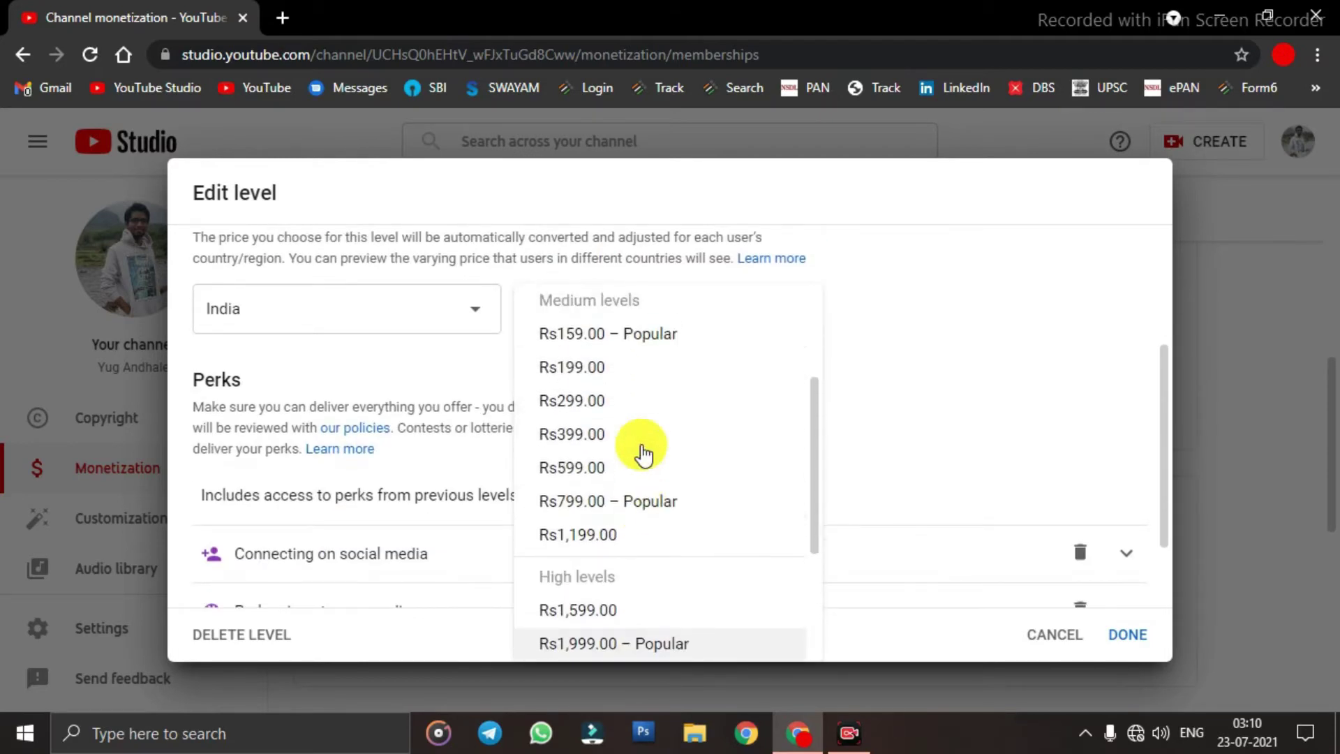
{"action": "scroll", "coordinate": [643, 454], "scroll_direction": "up", "scroll_amount": 3}
{"action": "scroll", "coordinate": [644, 455], "scroll_direction": "down", "scroll_amount": 3}
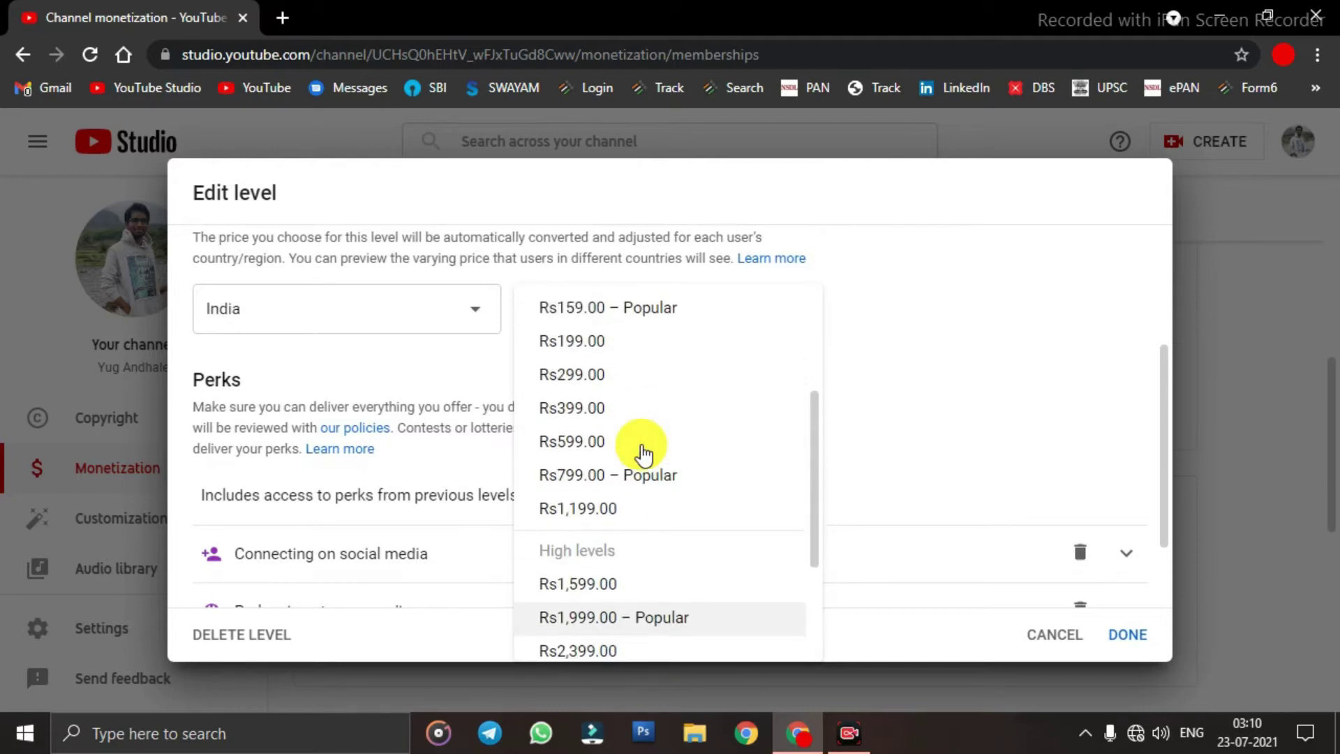
{"action": "scroll", "coordinate": [644, 455], "scroll_direction": "up", "scroll_amount": 3}
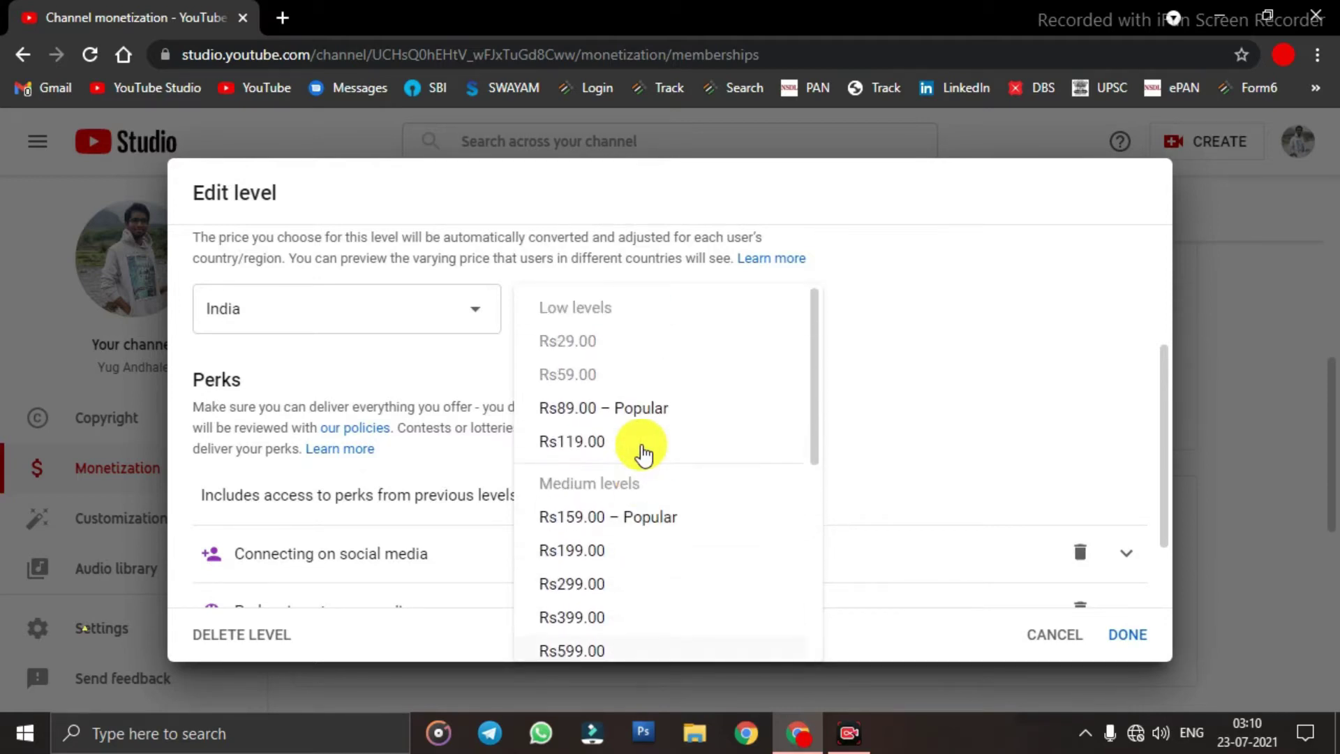
{"action": "left_click", "coordinate": [594, 415]}
{"action": "scroll", "coordinate": [571, 407], "scroll_direction": "down", "scroll_amount": 2}
{"action": "scroll", "coordinate": [572, 409], "scroll_direction": "up", "scroll_amount": 5}
{"action": "scroll", "coordinate": [572, 409], "scroll_direction": "down", "scroll_amount": 5}
{"action": "scroll", "coordinate": [506, 391], "scroll_direction": "up", "scroll_amount": 3}
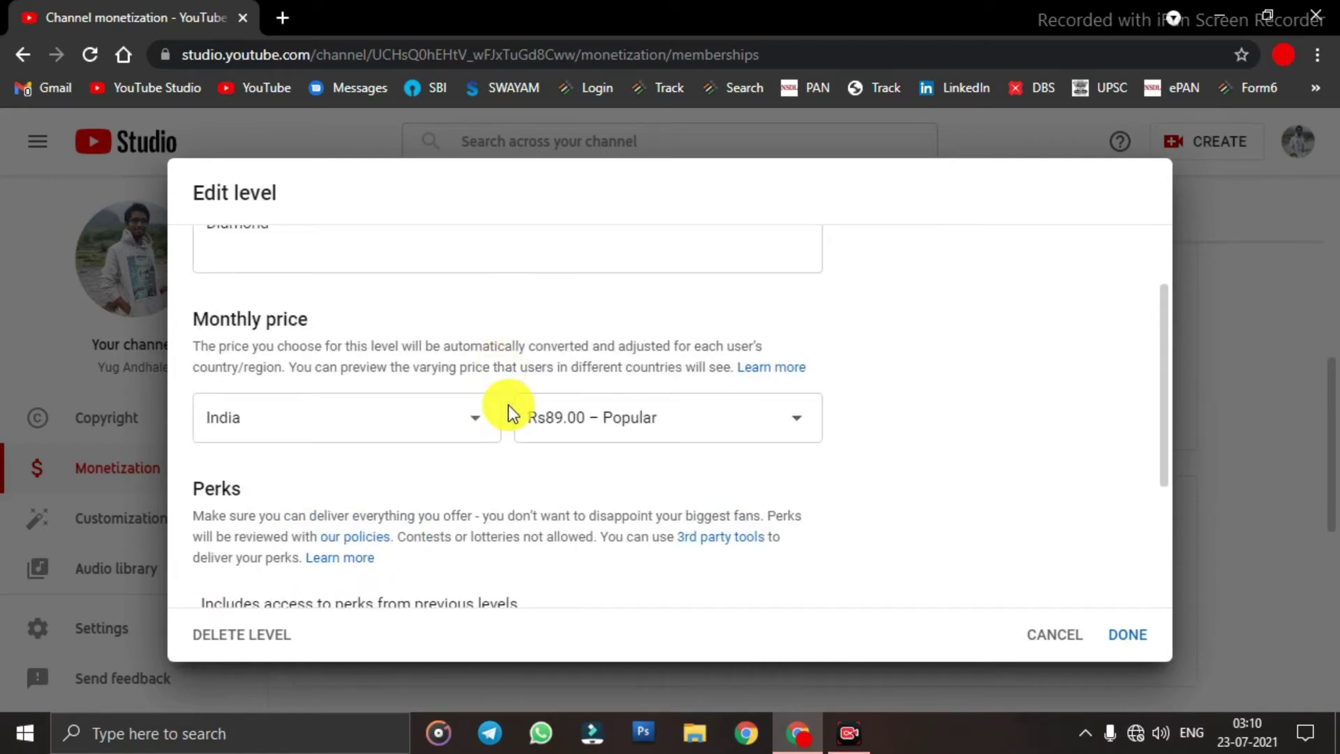
Step: Add Exclusive members-only videos, Early access to new videos and Members-only live chats perks to the Diamond level
{"action": "scroll", "coordinate": [508, 409], "scroll_direction": "down", "scroll_amount": 3}
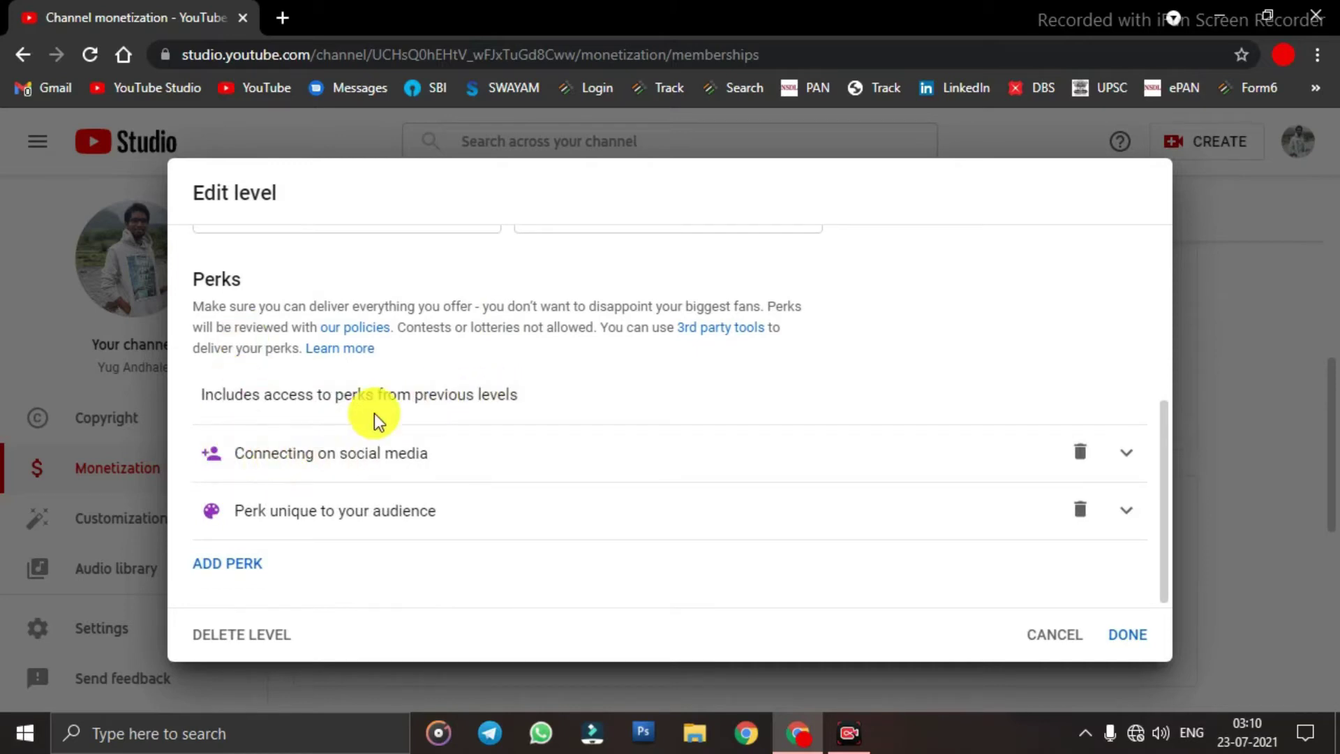
{"action": "left_click_drag", "start_coordinate": [273, 394], "coordinate": [425, 392]}
{"action": "left_click", "coordinate": [314, 384]}
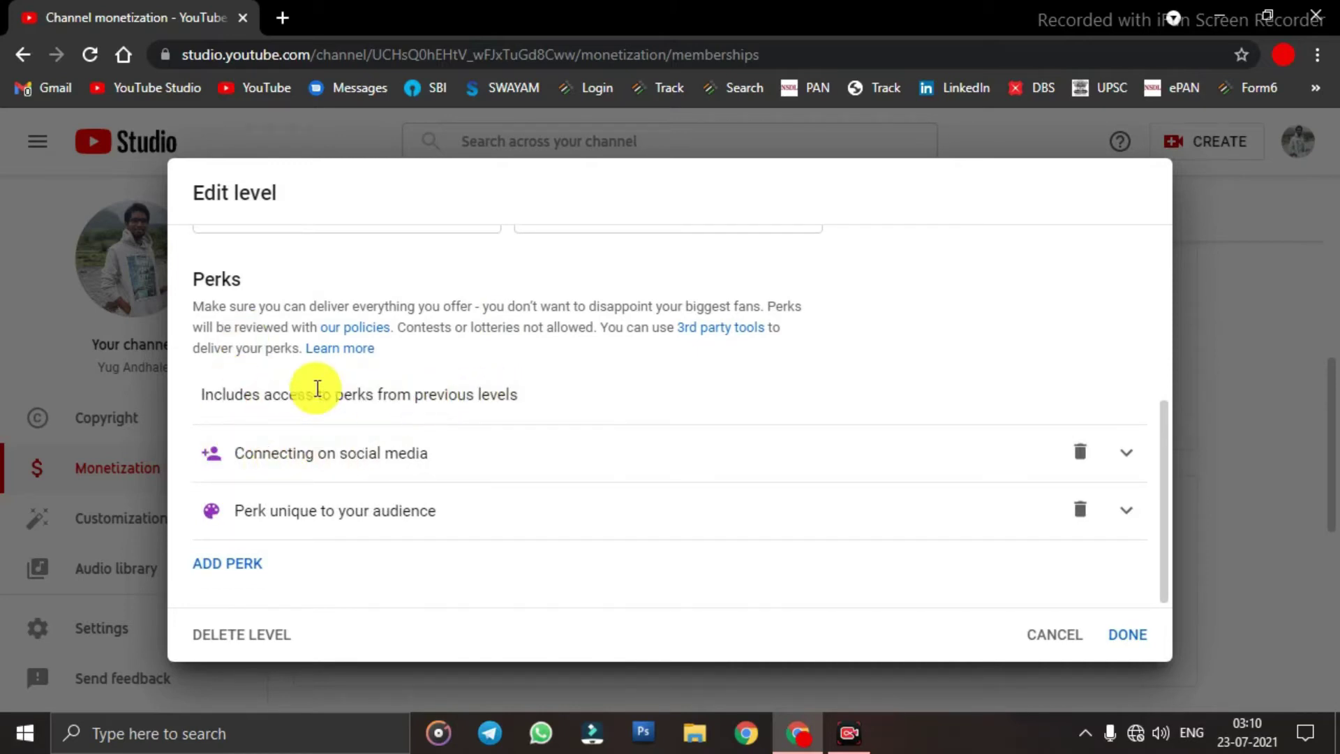
{"action": "left_click_drag", "start_coordinate": [287, 393], "coordinate": [404, 381]}
{"action": "left_click", "coordinate": [389, 428]}
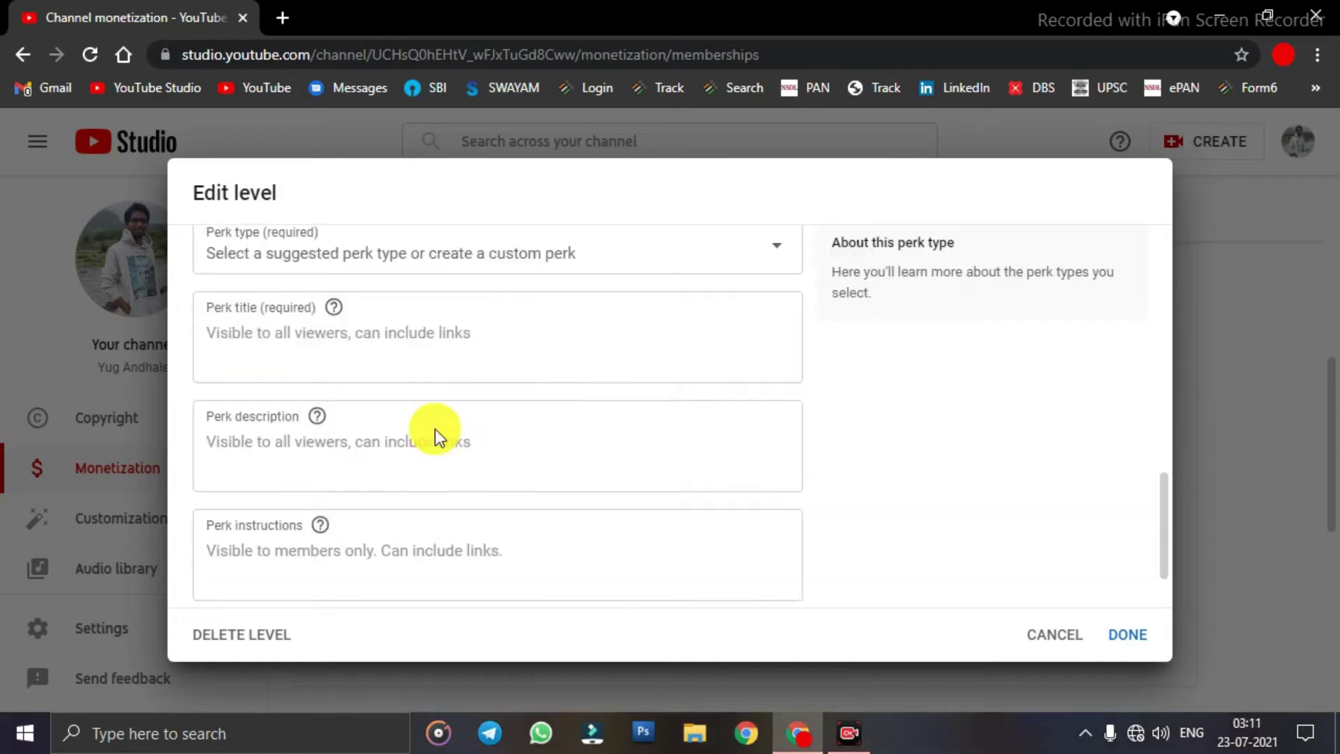
{"action": "scroll", "coordinate": [434, 429], "scroll_direction": "up", "scroll_amount": 3}
{"action": "scroll", "coordinate": [434, 429], "scroll_direction": "down", "scroll_amount": 1}
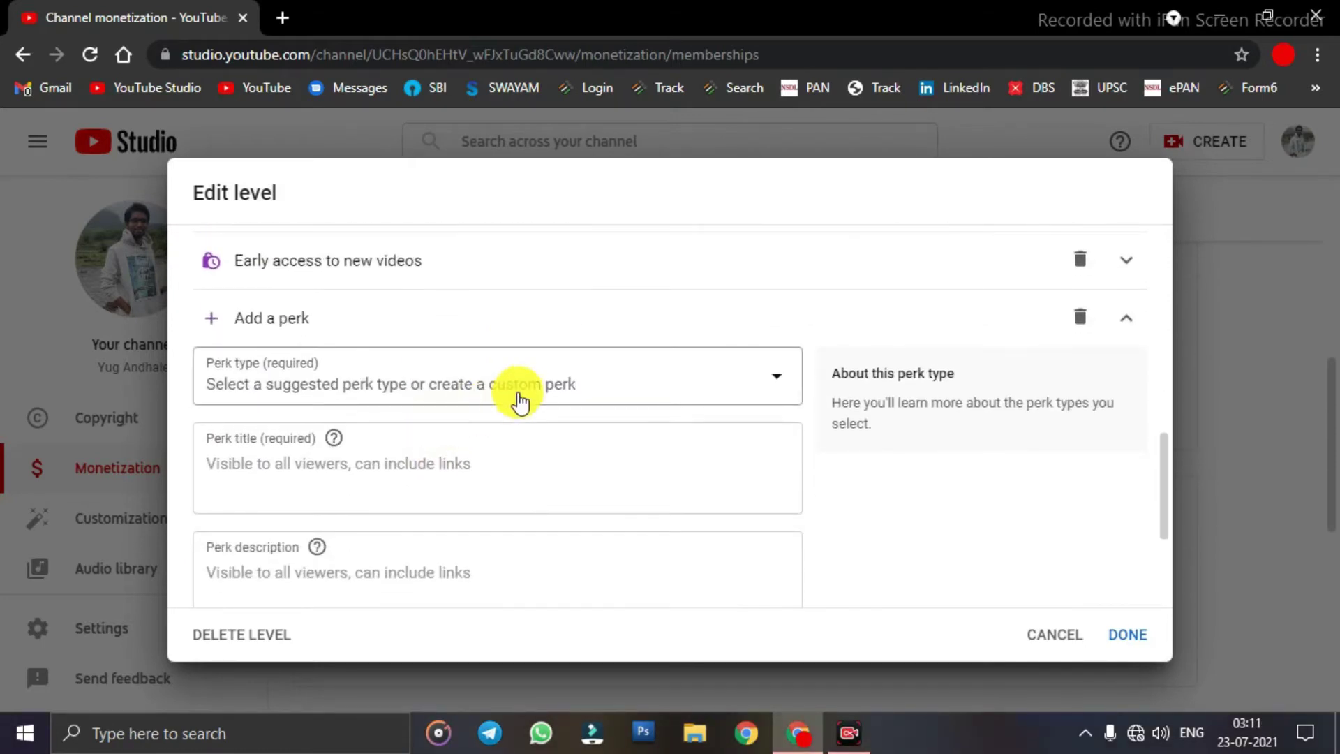
{"action": "left_click", "coordinate": [515, 392]}
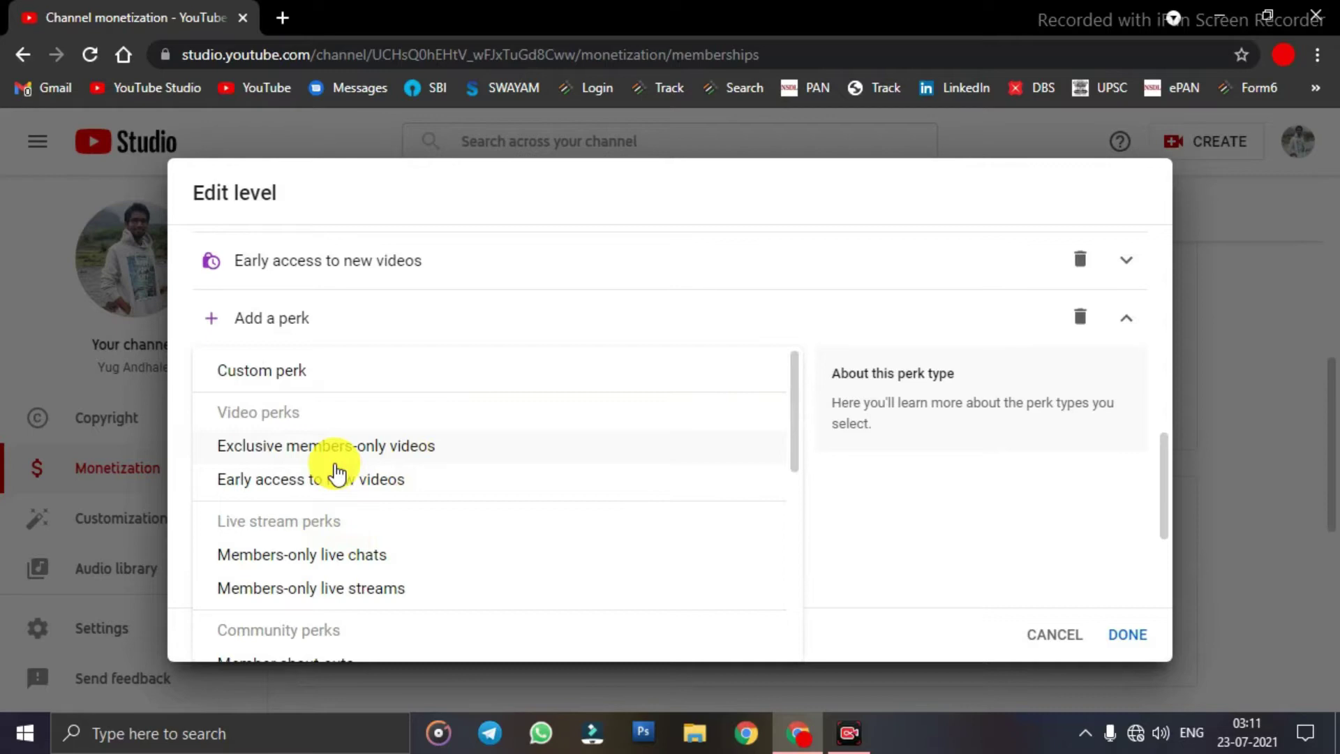
{"action": "scroll", "coordinate": [338, 469], "scroll_direction": "down", "scroll_amount": 3}
{"action": "scroll", "coordinate": [356, 524], "scroll_direction": "up", "scroll_amount": 2}
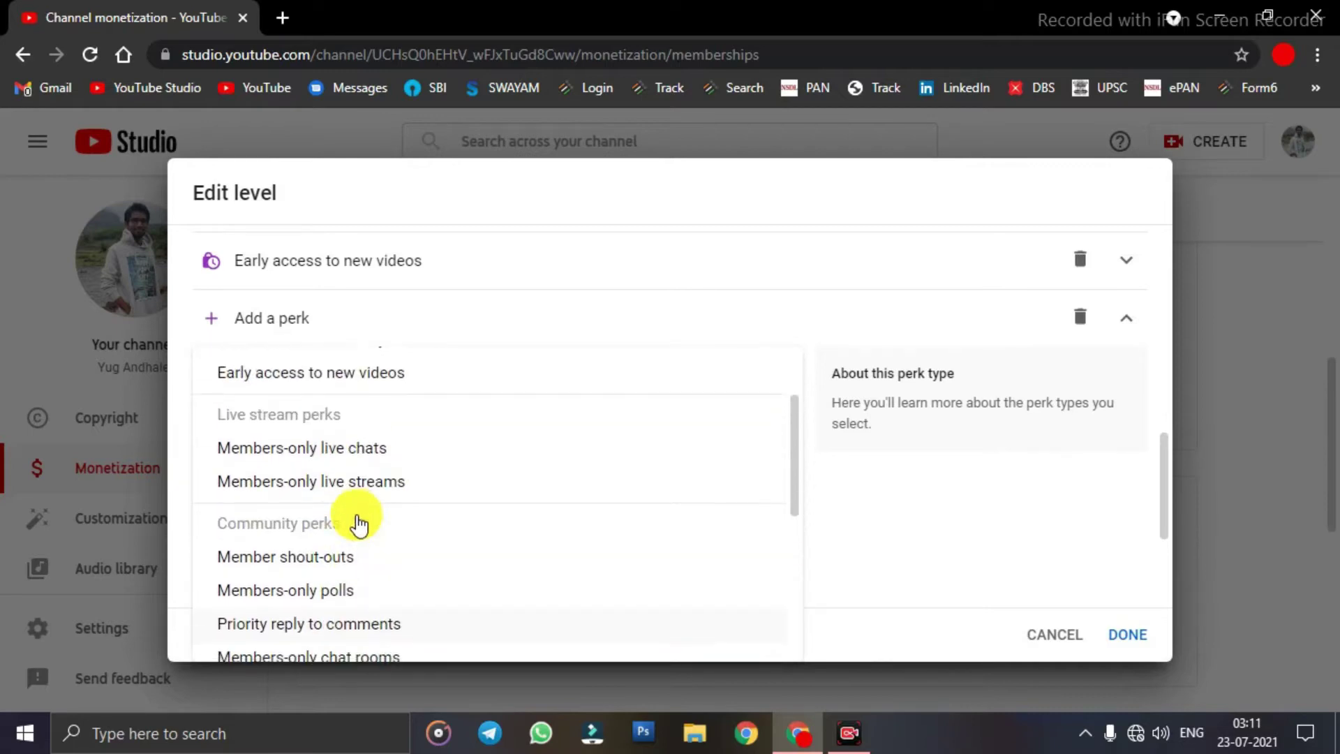
{"action": "left_click", "coordinate": [370, 450]}
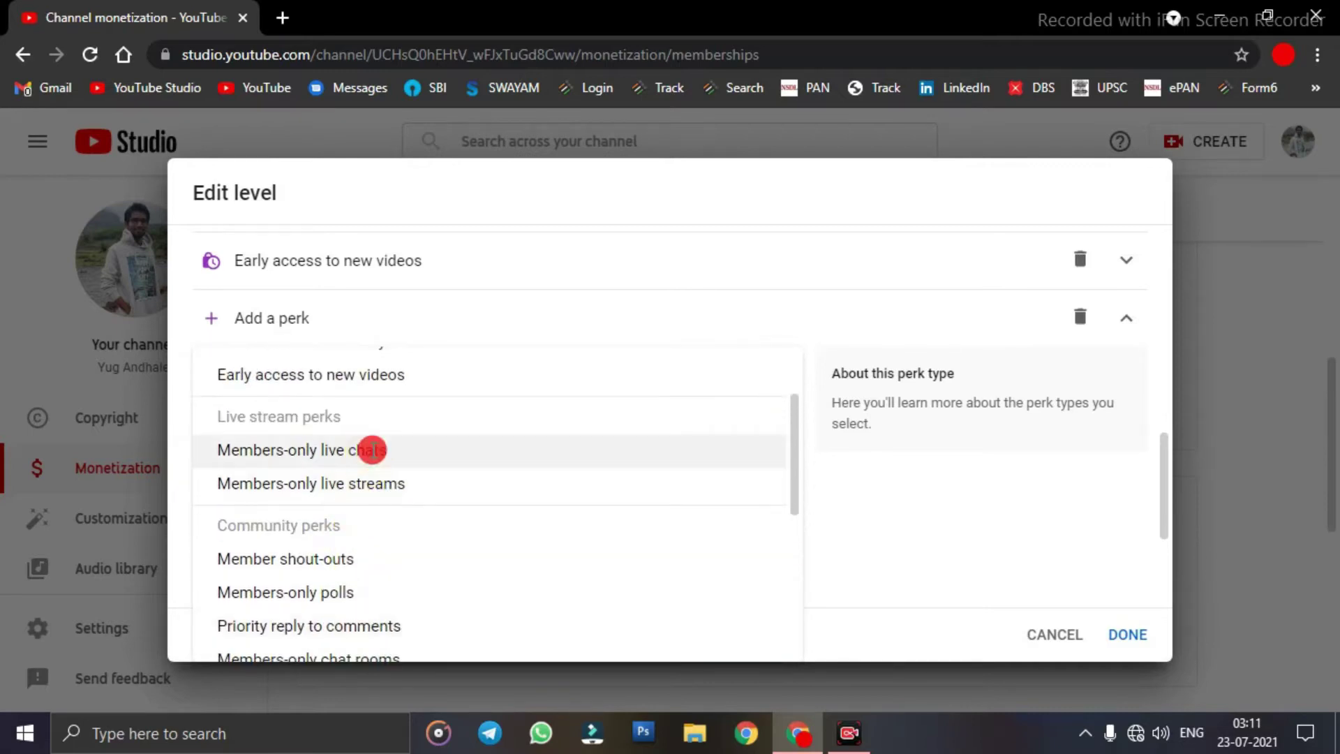
{"action": "left_click", "coordinate": [1127, 321]}
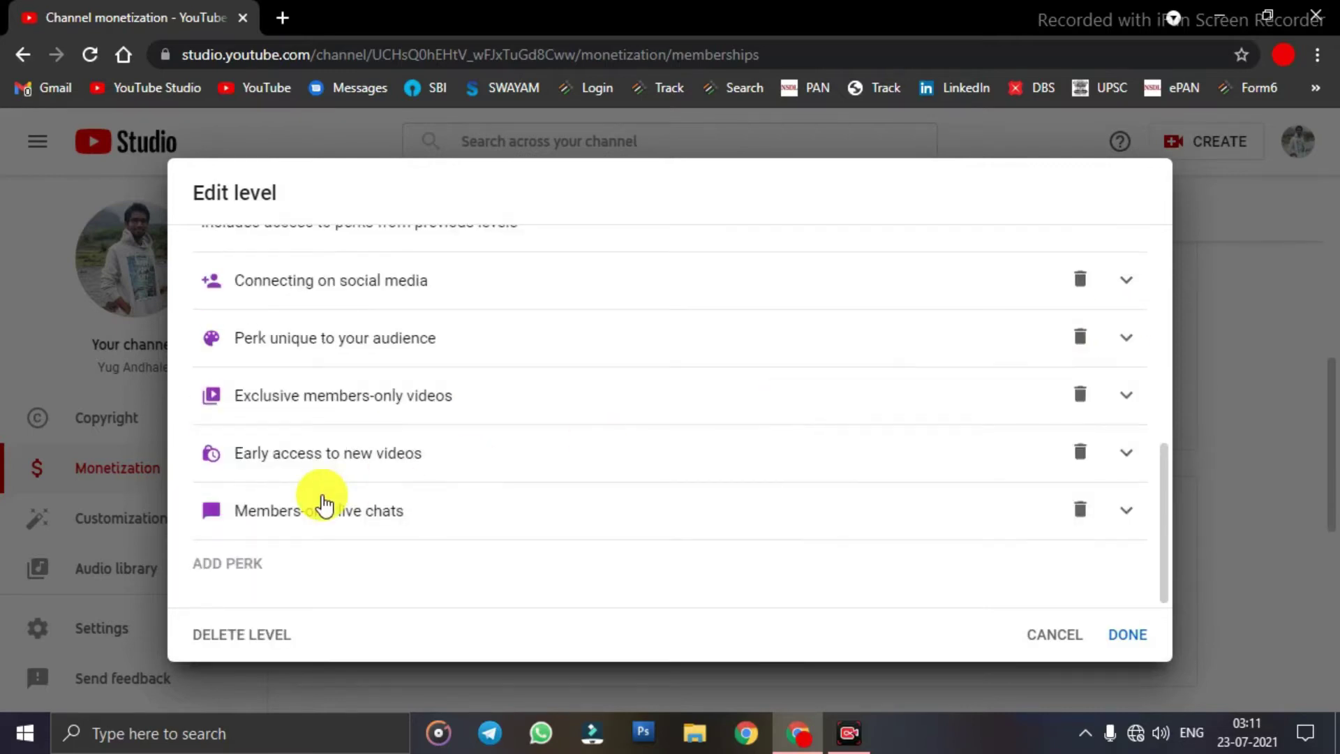
Step: Change the Diamond level's Members-only live chats perk to Priority reply to comments and save the level
{"action": "left_click", "coordinate": [1128, 517]}
{"action": "scroll", "coordinate": [458, 469], "scroll_direction": "down", "scroll_amount": 3}
{"action": "scroll", "coordinate": [416, 488], "scroll_direction": "up", "scroll_amount": 4}
{"action": "scroll", "coordinate": [453, 409], "scroll_direction": "down", "scroll_amount": 2}
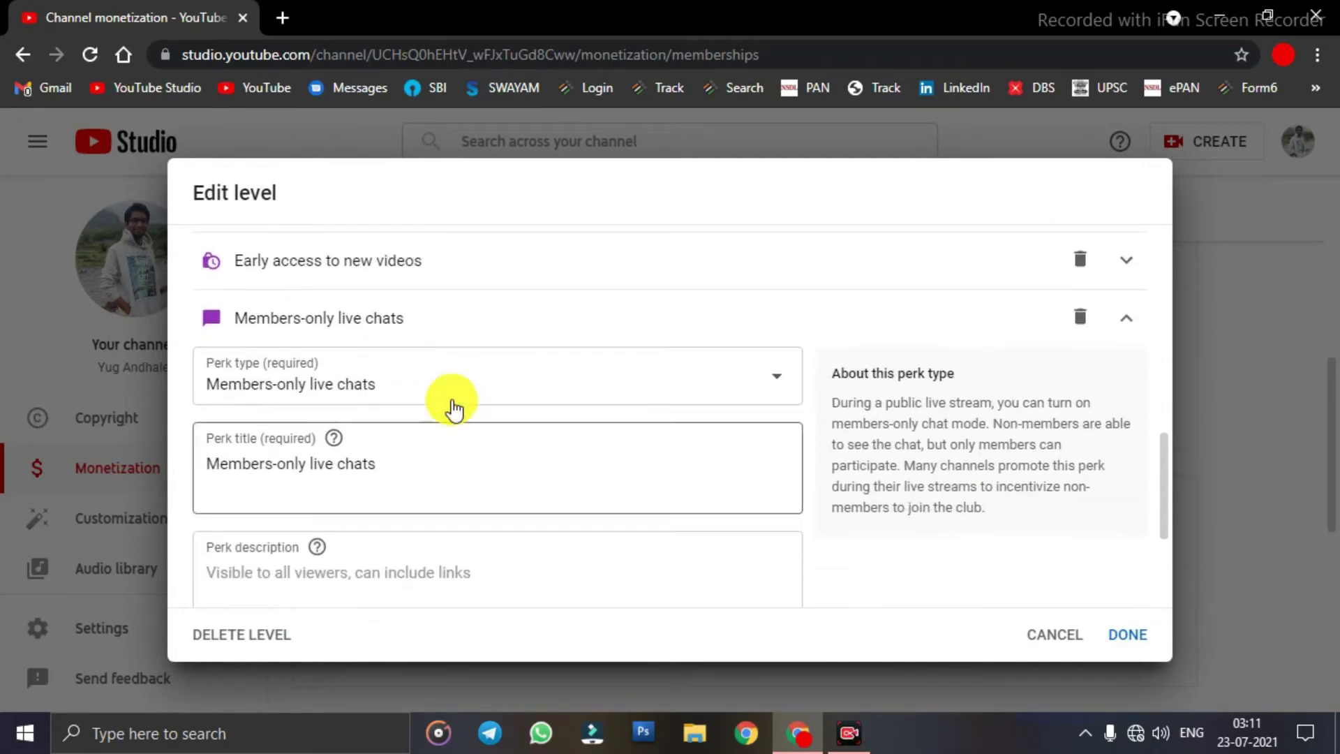
{"action": "left_click", "coordinate": [517, 398]}
{"action": "scroll", "coordinate": [404, 525], "scroll_direction": "down", "scroll_amount": 3}
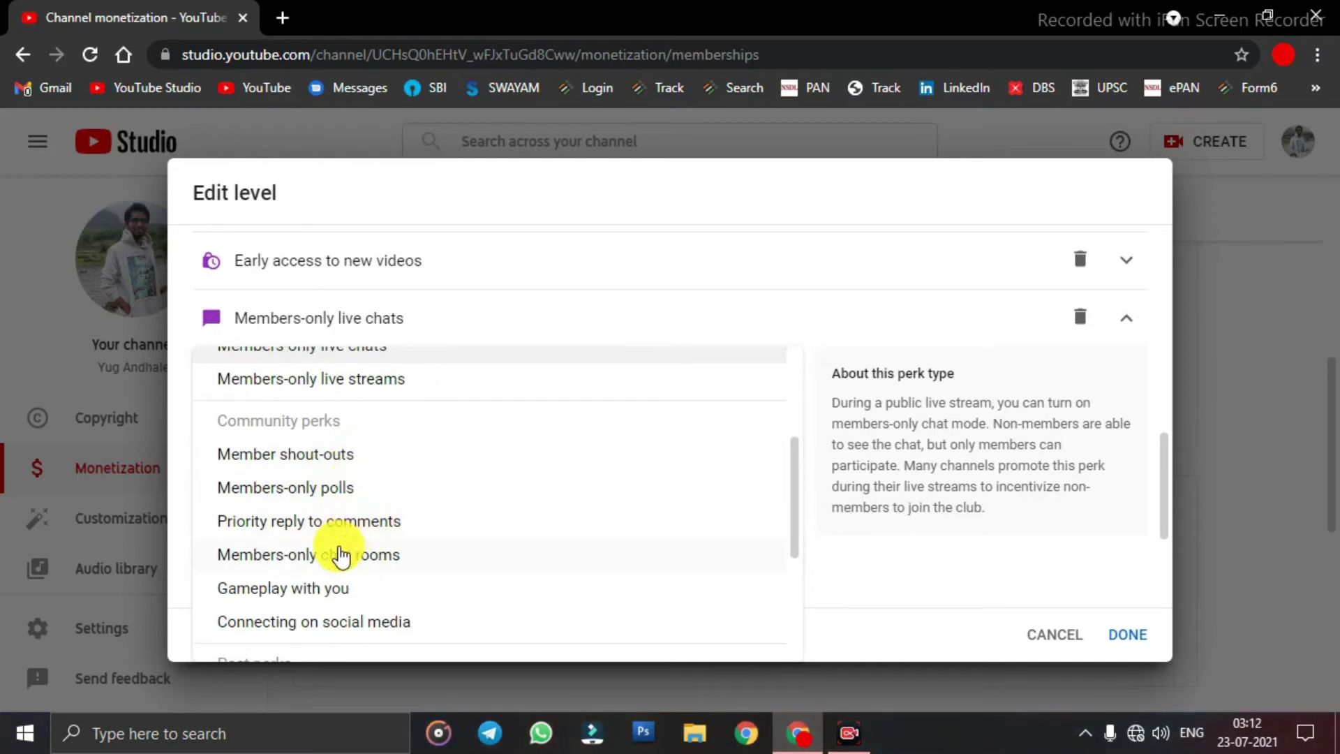
{"action": "scroll", "coordinate": [370, 485], "scroll_direction": "down", "scroll_amount": 2}
{"action": "scroll", "coordinate": [359, 517], "scroll_direction": "up", "scroll_amount": 2}
{"action": "scroll", "coordinate": [376, 518], "scroll_direction": "down", "scroll_amount": 2}
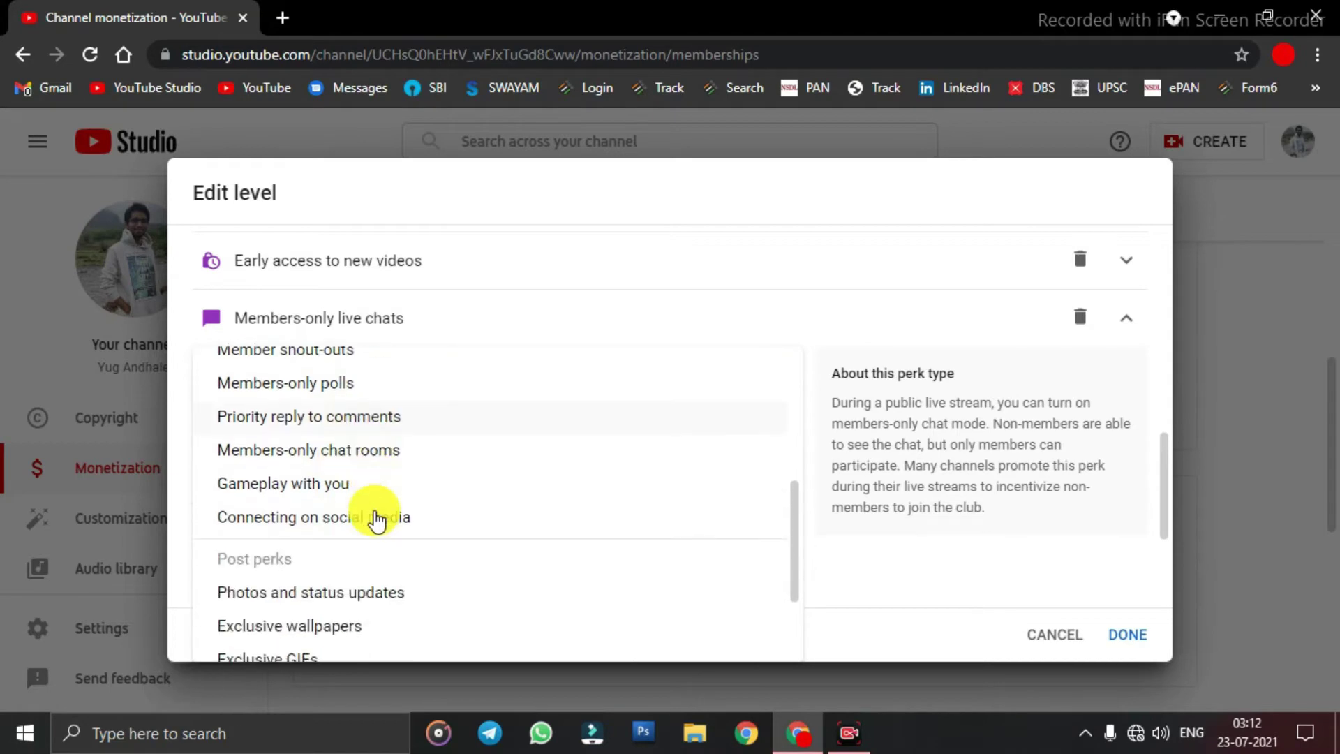
{"action": "left_click", "coordinate": [339, 422]}
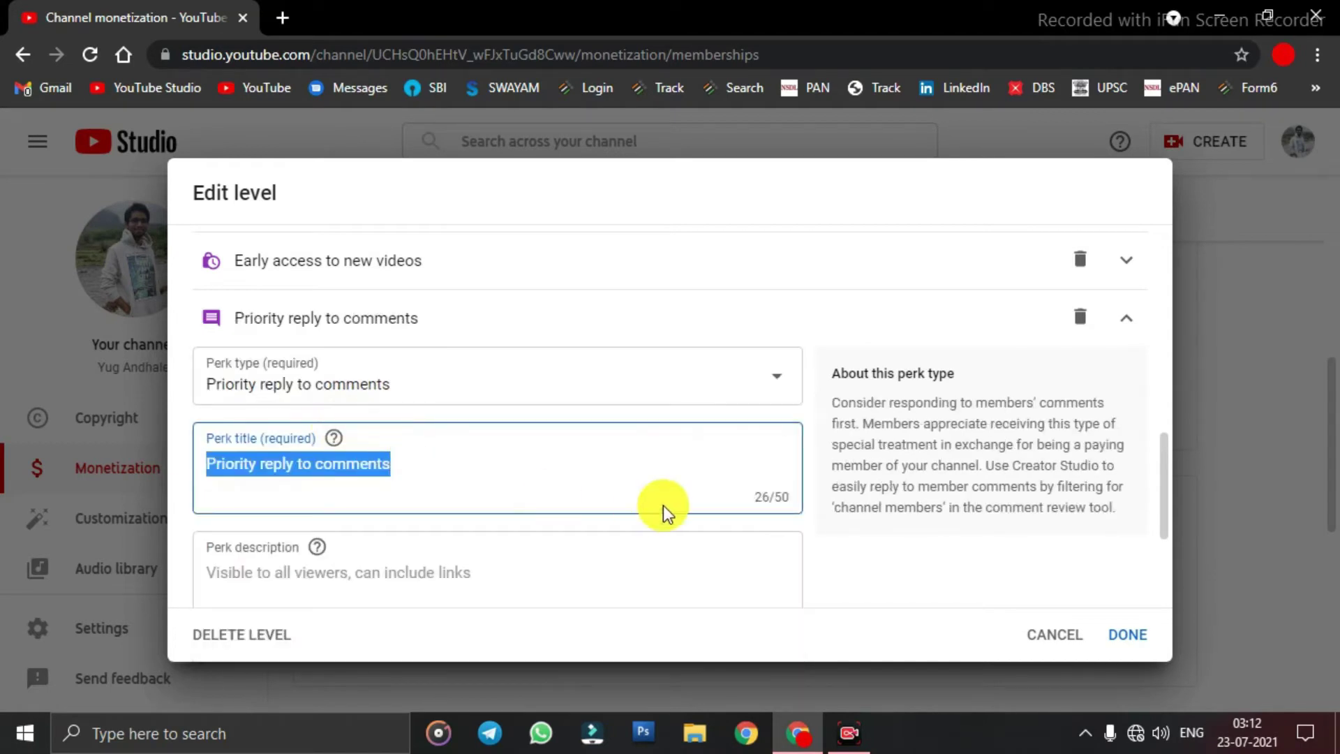
{"action": "left_click", "coordinate": [1122, 315]}
{"action": "left_click", "coordinate": [1125, 633]}
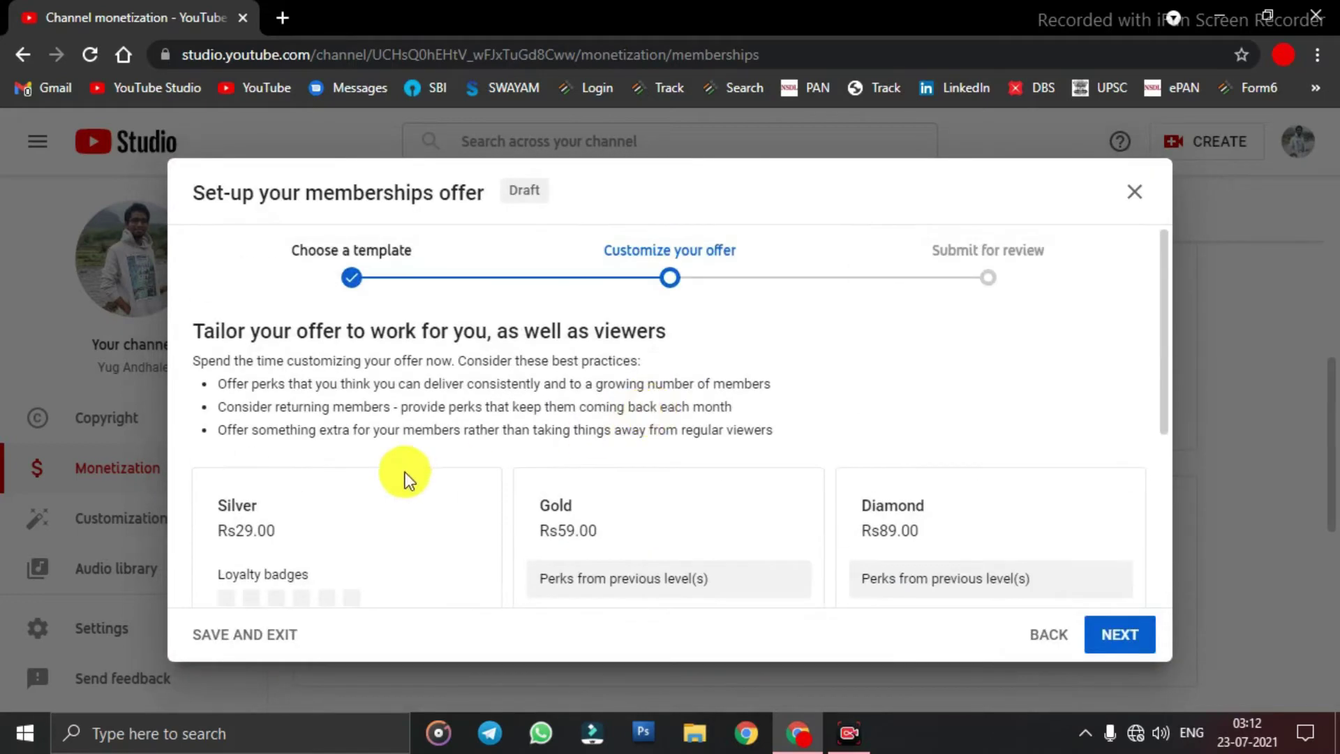
Step: Review the Silver, Gold and Diamond level cards and proceed to the review submission stage
{"action": "scroll", "coordinate": [380, 440], "scroll_direction": "down", "scroll_amount": 1}
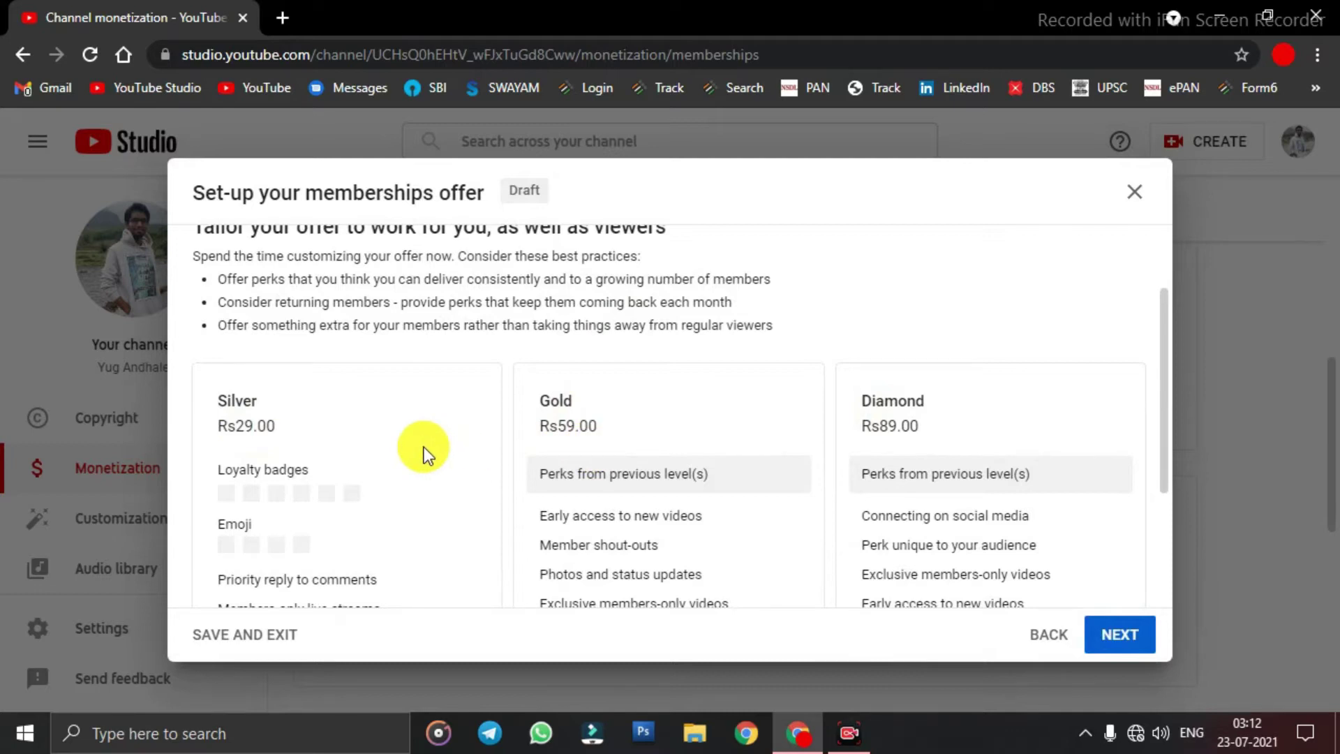
{"action": "scroll", "coordinate": [693, 421], "scroll_direction": "up", "scroll_amount": 1}
{"action": "scroll", "coordinate": [684, 476], "scroll_direction": "down", "scroll_amount": 3}
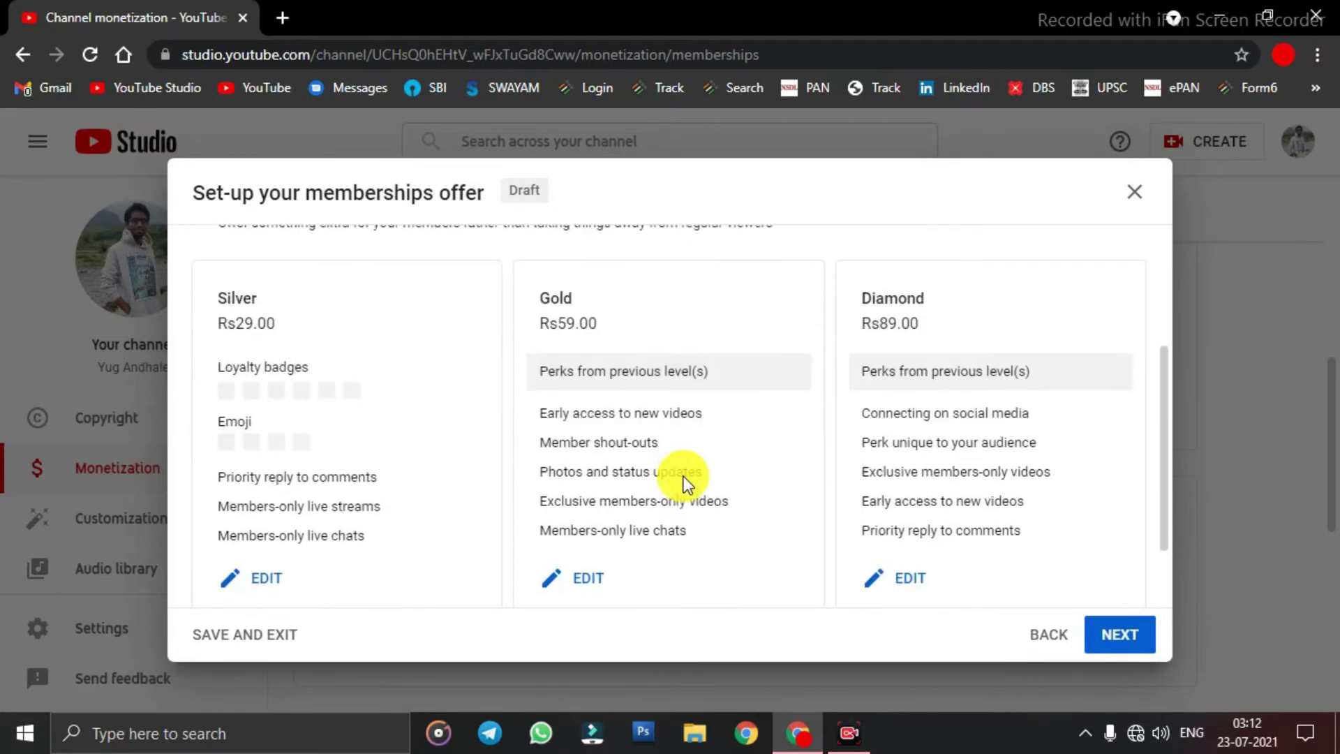
{"action": "left_click", "coordinate": [1120, 634]}
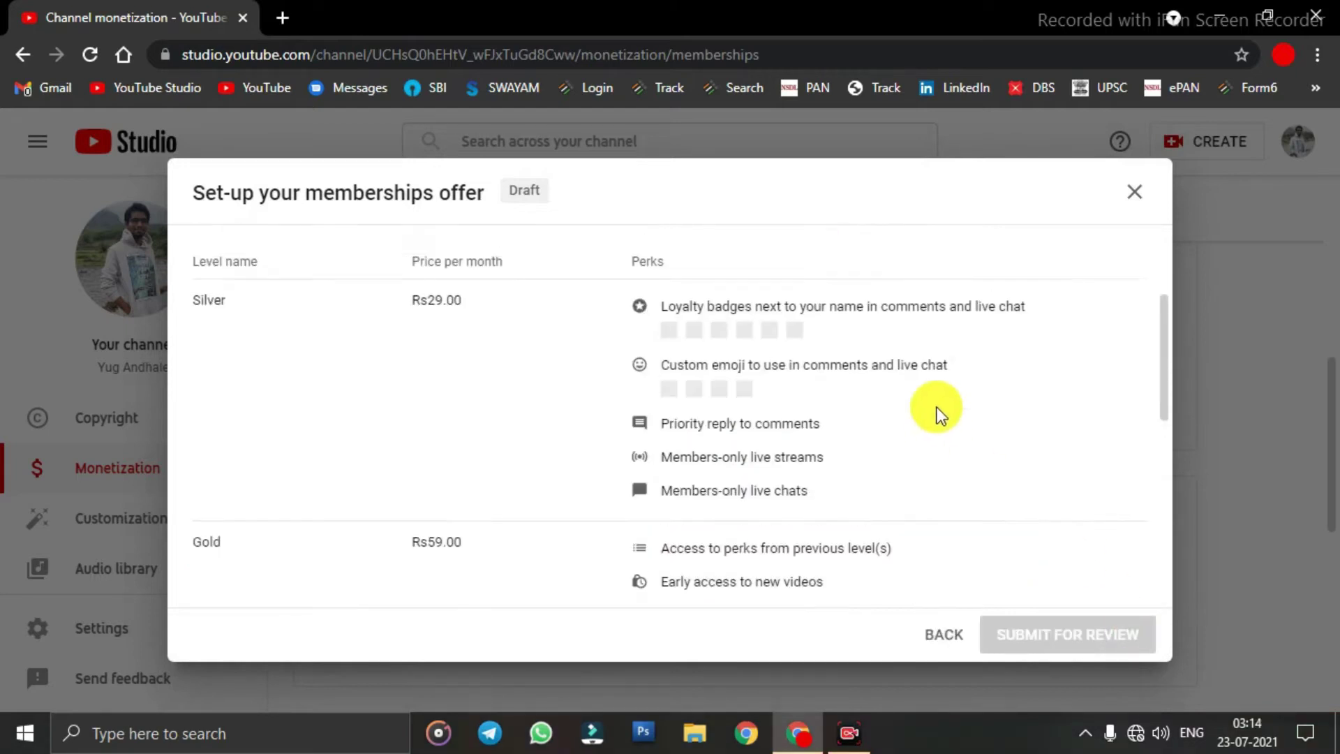
Step: Check each level's price and perks in the draft summary and acknowledge that prices cannot be changed after approval
{"action": "scroll", "coordinate": [936, 412], "scroll_direction": "up", "scroll_amount": 3}
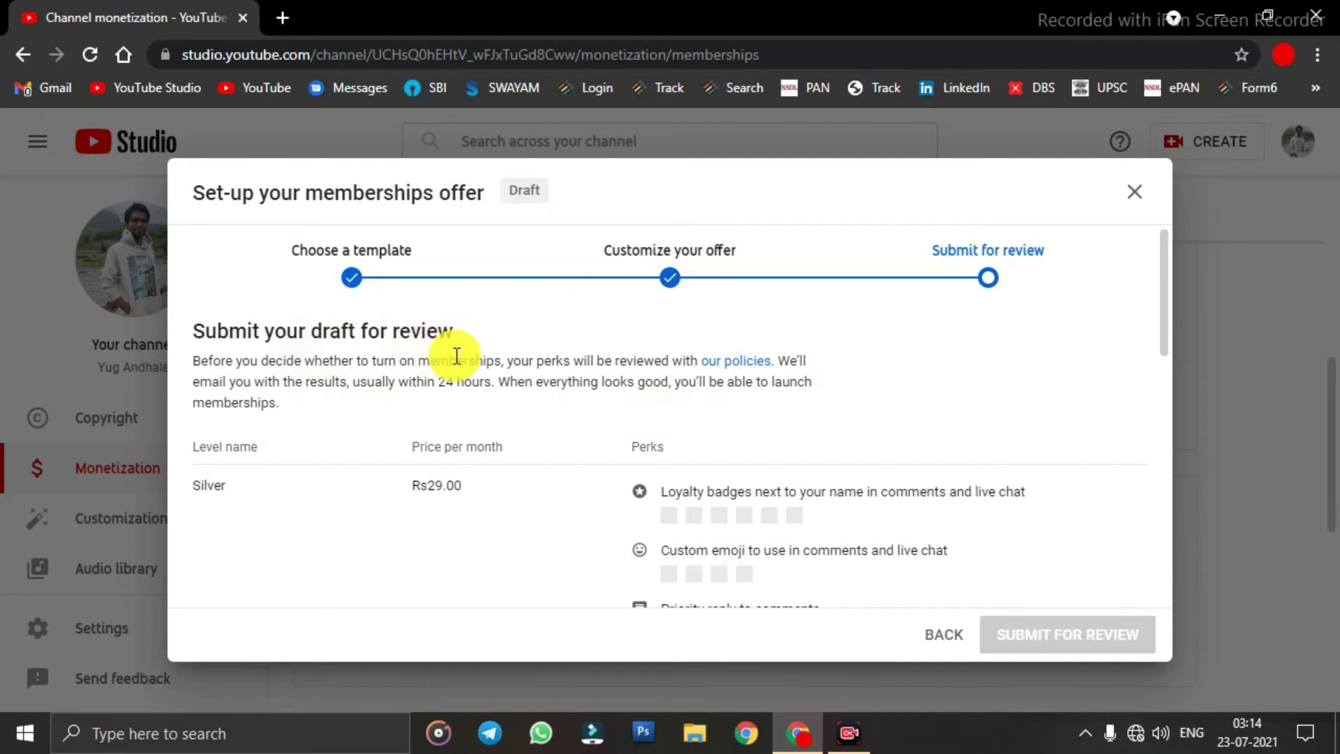
{"action": "scroll", "coordinate": [667, 416], "scroll_direction": "down", "scroll_amount": 3}
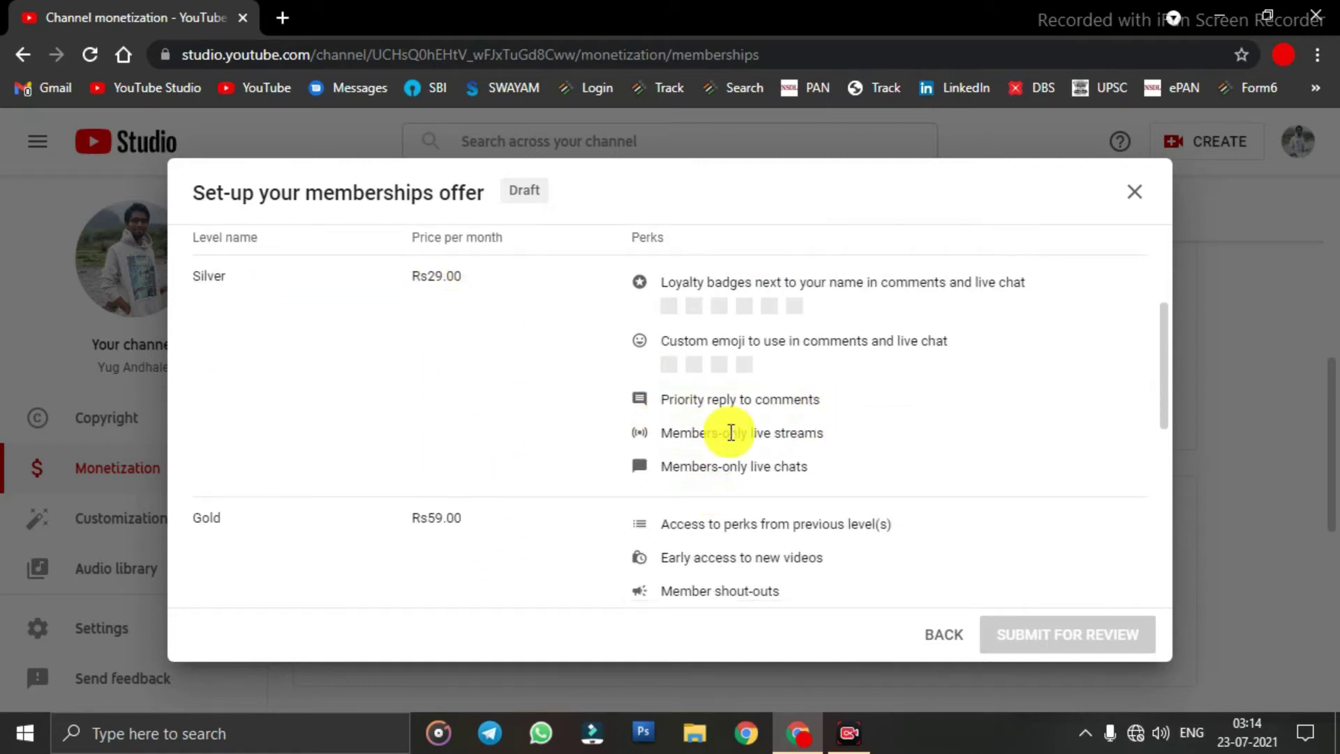
{"action": "scroll", "coordinate": [600, 442], "scroll_direction": "up", "scroll_amount": 2}
{"action": "scroll", "coordinate": [299, 449], "scroll_direction": "down", "scroll_amount": 4}
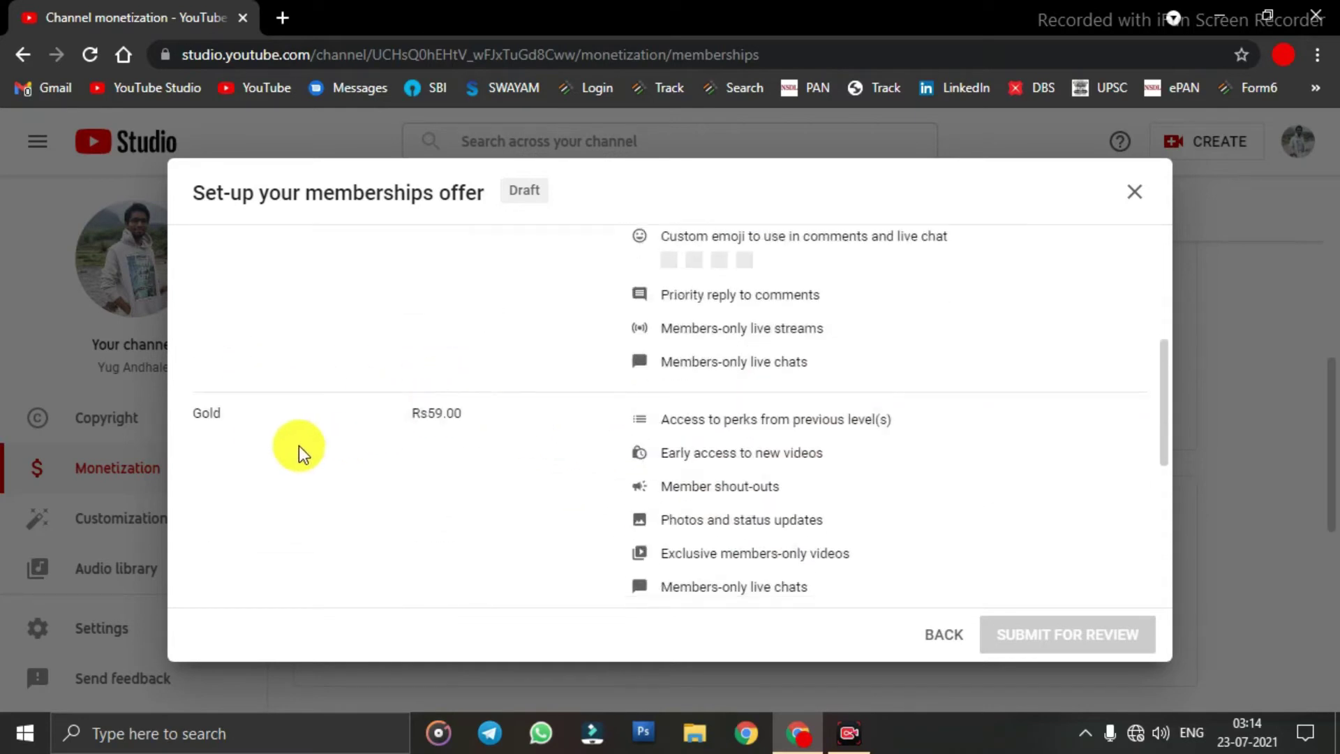
{"action": "scroll", "coordinate": [293, 447], "scroll_direction": "down", "scroll_amount": 4}
{"action": "scroll", "coordinate": [482, 374], "scroll_direction": "down", "scroll_amount": 1}
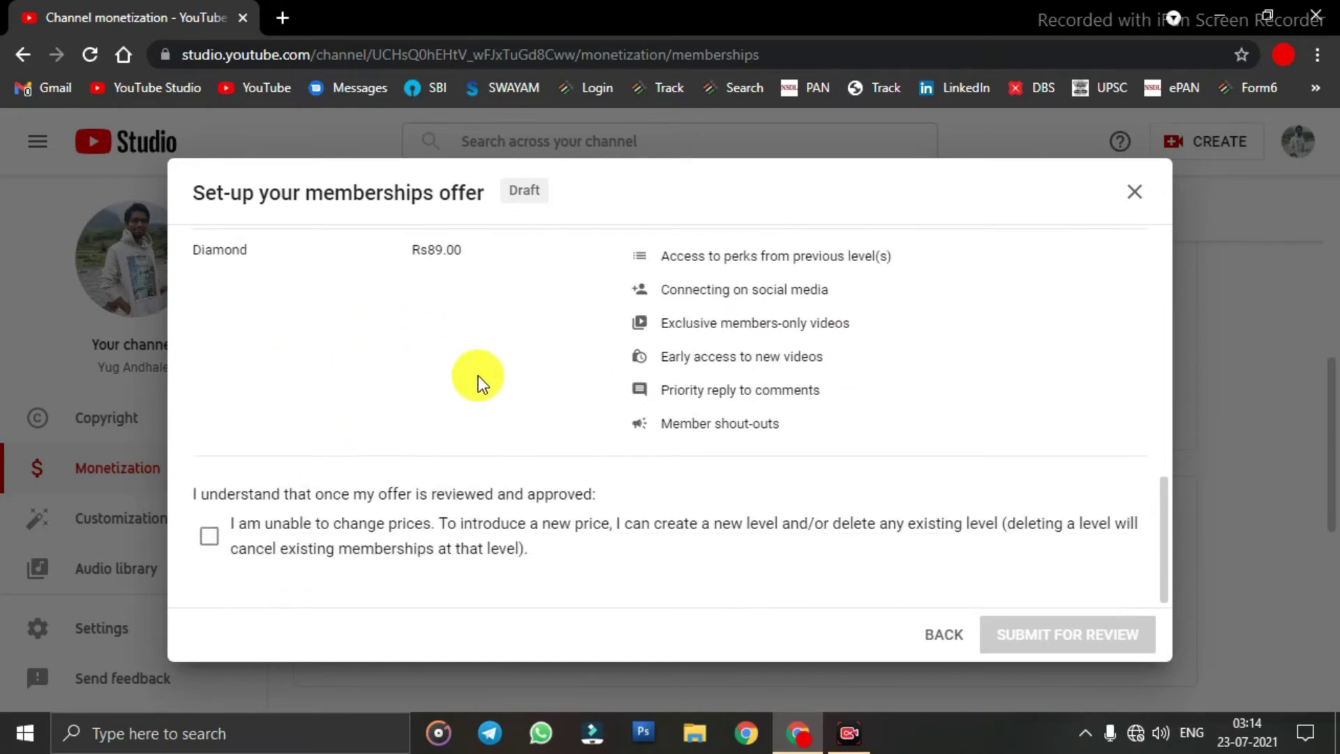
{"action": "left_click", "coordinate": [240, 539]}
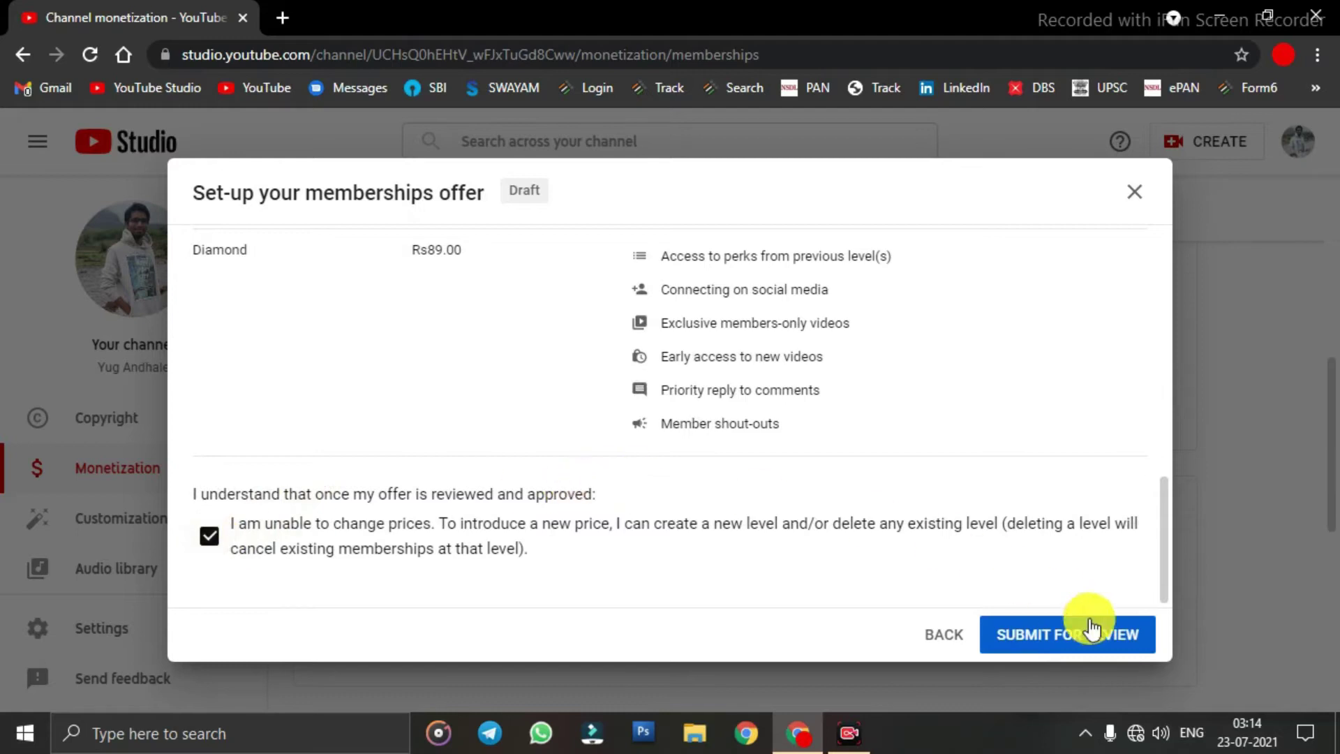
Step: Submit the memberships offer for review, confirming that it complies with YouTube's memberships policy, Terms of Service and Community Guidelines
{"action": "scroll", "coordinate": [722, 459], "scroll_direction": "up", "scroll_amount": 10}
{"action": "scroll", "coordinate": [722, 459], "scroll_direction": "down", "scroll_amount": 7}
{"action": "scroll", "coordinate": [722, 460], "scroll_direction": "down", "scroll_amount": 3}
{"action": "left_click", "coordinate": [1079, 637]}
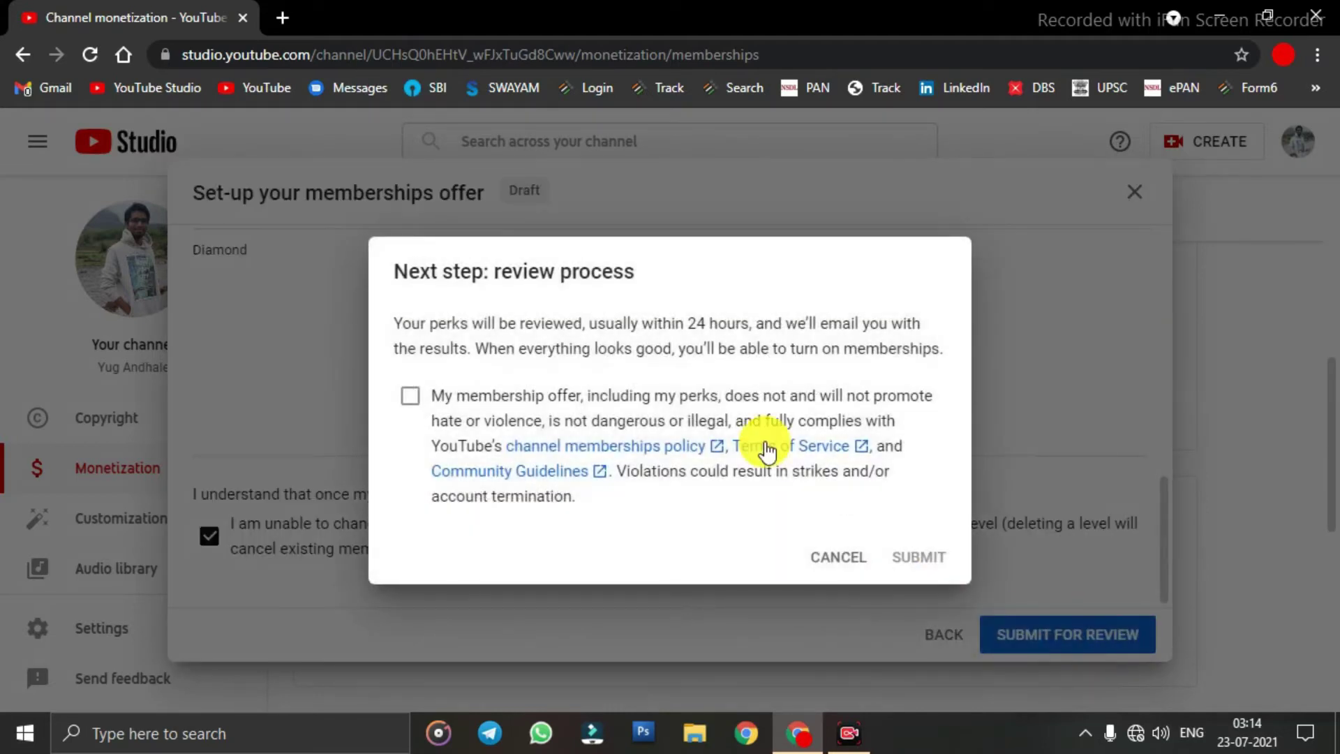
{"action": "left_click", "coordinate": [411, 396]}
{"action": "left_click", "coordinate": [917, 558]}
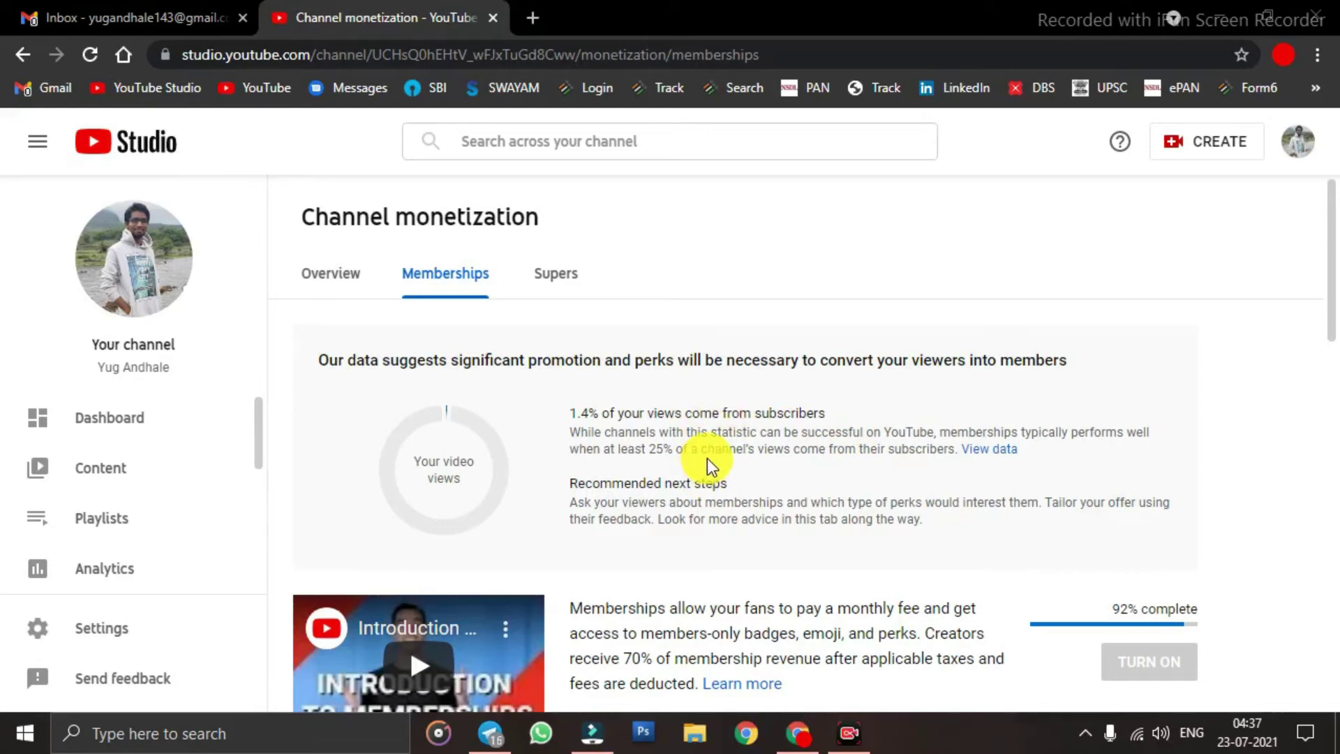
Step: Examine the review status, levels and monthly prices of the submitted memberships offer on the channel's Memberships page
{"action": "scroll", "coordinate": [707, 457], "scroll_direction": "down", "scroll_amount": 5}
{"action": "scroll", "coordinate": [707, 461], "scroll_direction": "down", "scroll_amount": 4}
{"action": "scroll", "coordinate": [706, 466], "scroll_direction": "up", "scroll_amount": 3}
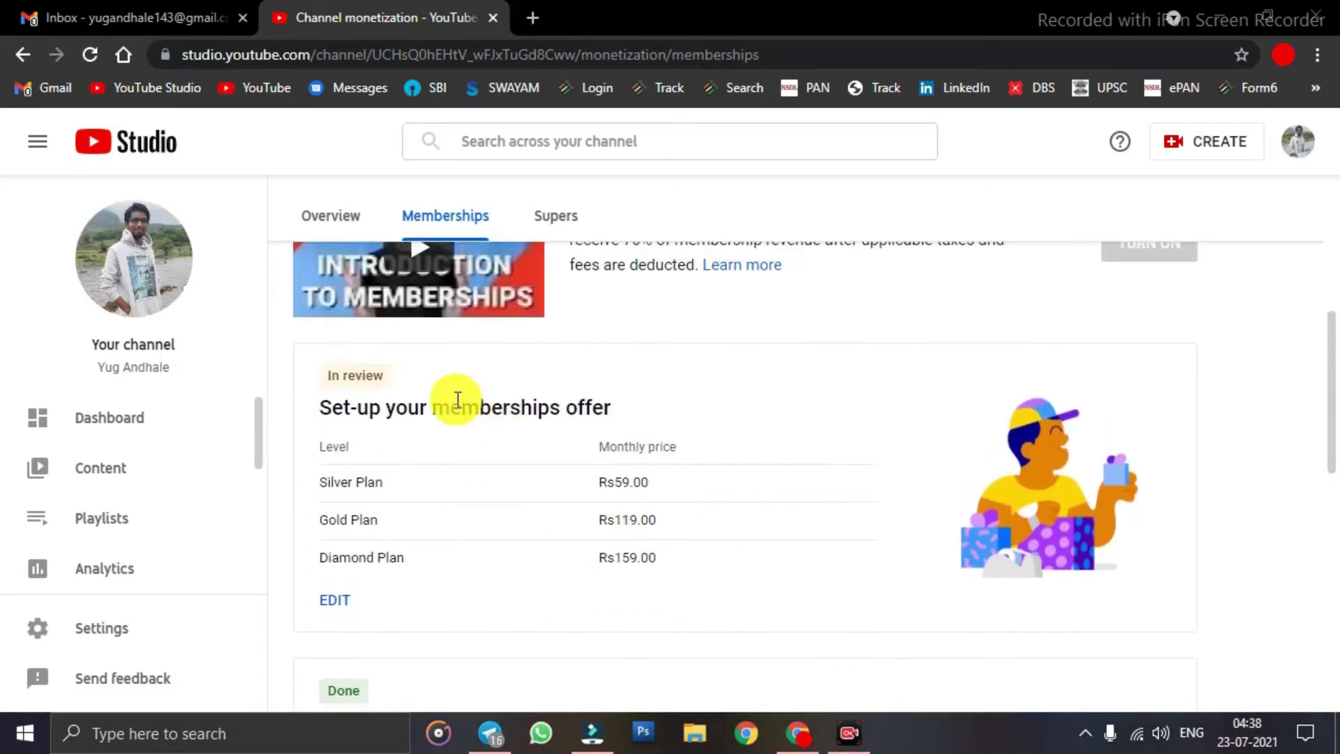
{"action": "mouse_move", "coordinate": [404, 410]}
{"action": "left_mouse_down"}
{"action": "mouse_move", "coordinate": [587, 410]}
{"action": "mouse_move", "coordinate": [412, 401]}
{"action": "left_mouse_up"}
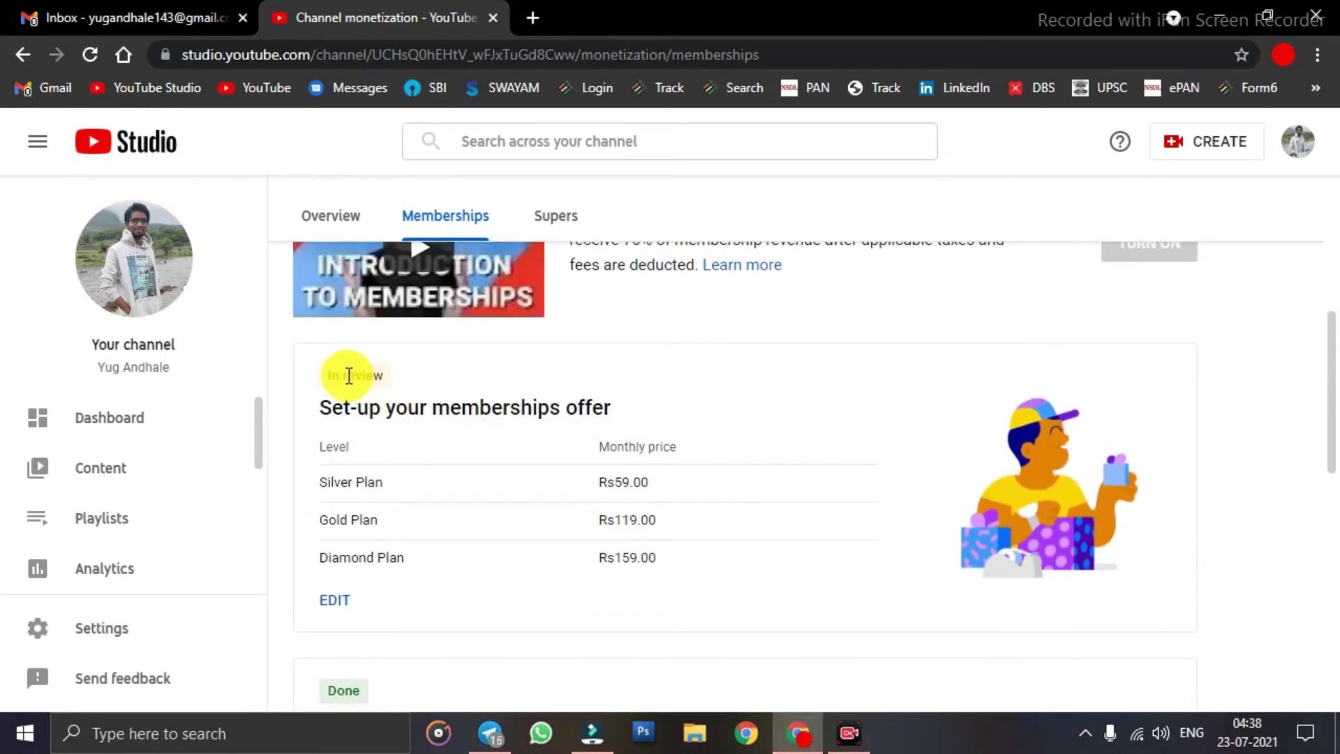
{"action": "left_click_drag", "start_coordinate": [385, 416], "coordinate": [515, 412]}
{"action": "left_click", "coordinate": [515, 412]}
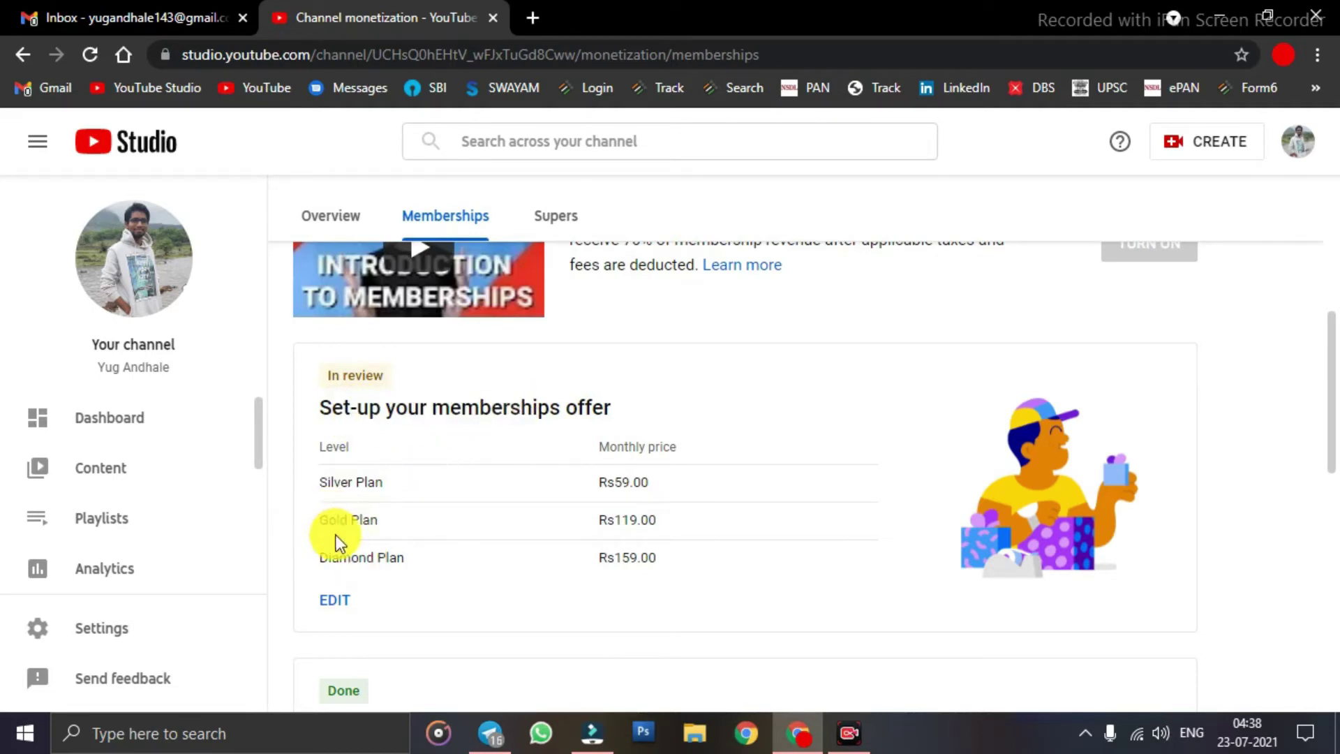
{"action": "double_click", "coordinate": [381, 375]}
{"action": "left_click", "coordinate": [419, 415]}
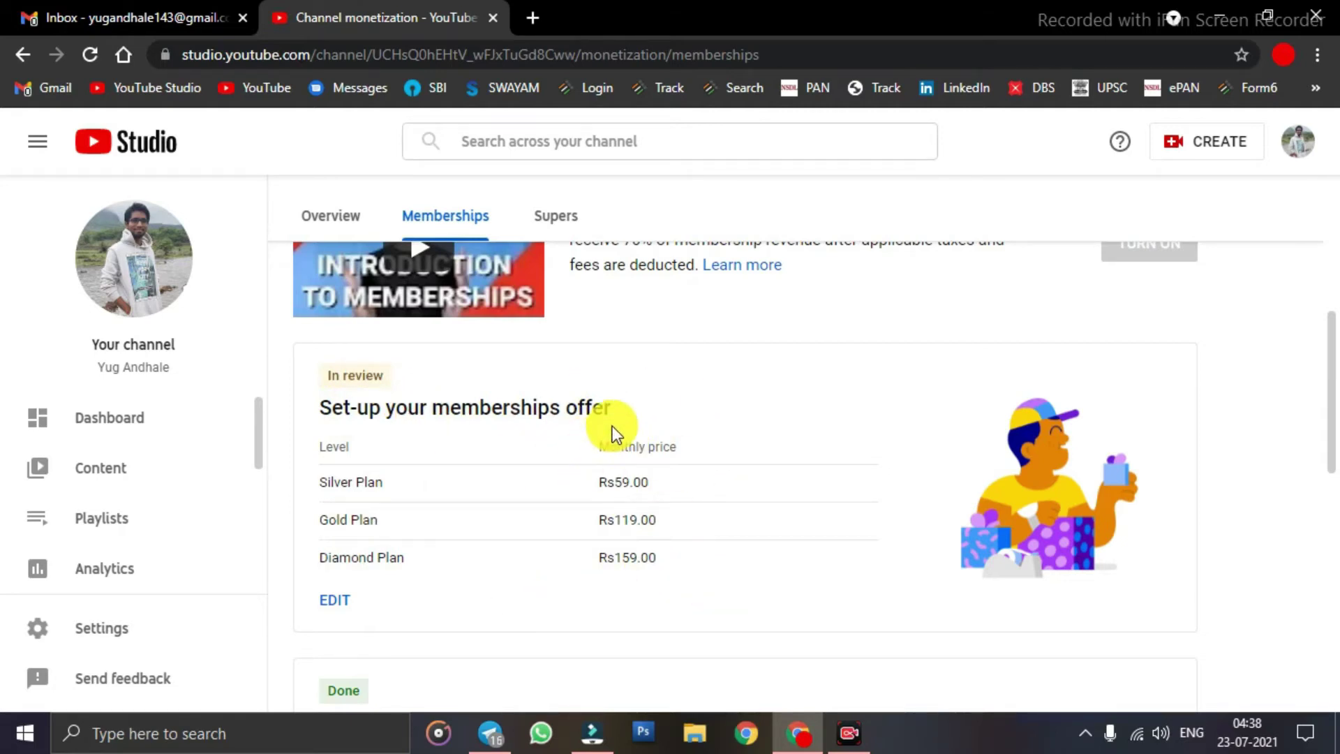
Step: Examine the chosen badges and emoji on the Upload badges and emoji card of the Memberships page
{"action": "scroll", "coordinate": [613, 426], "scroll_direction": "down", "scroll_amount": 5}
{"action": "left_click_drag", "start_coordinate": [361, 410], "coordinate": [473, 403]}
{"action": "left_click", "coordinate": [448, 403]}
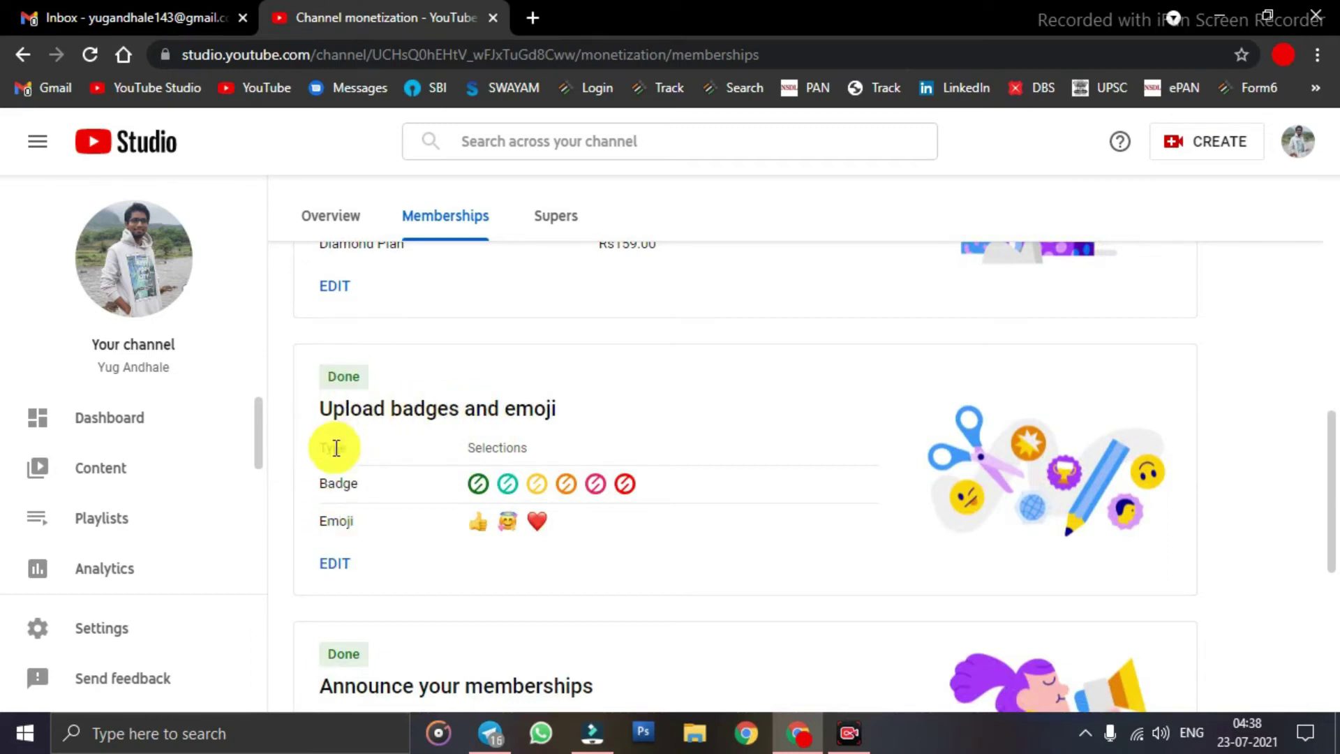
{"action": "left_click_drag", "start_coordinate": [474, 410], "coordinate": [529, 408]}
{"action": "left_click", "coordinate": [535, 408]}
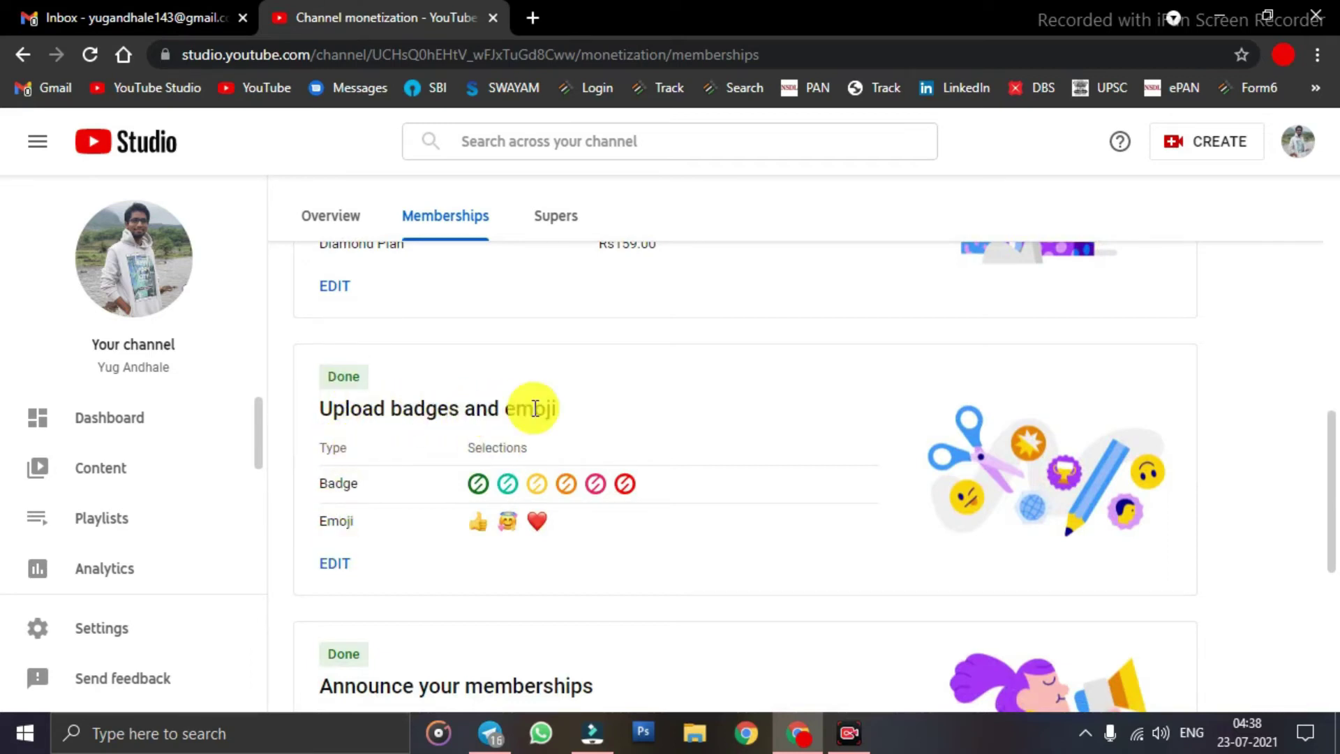
{"action": "left_click", "coordinate": [347, 482]}
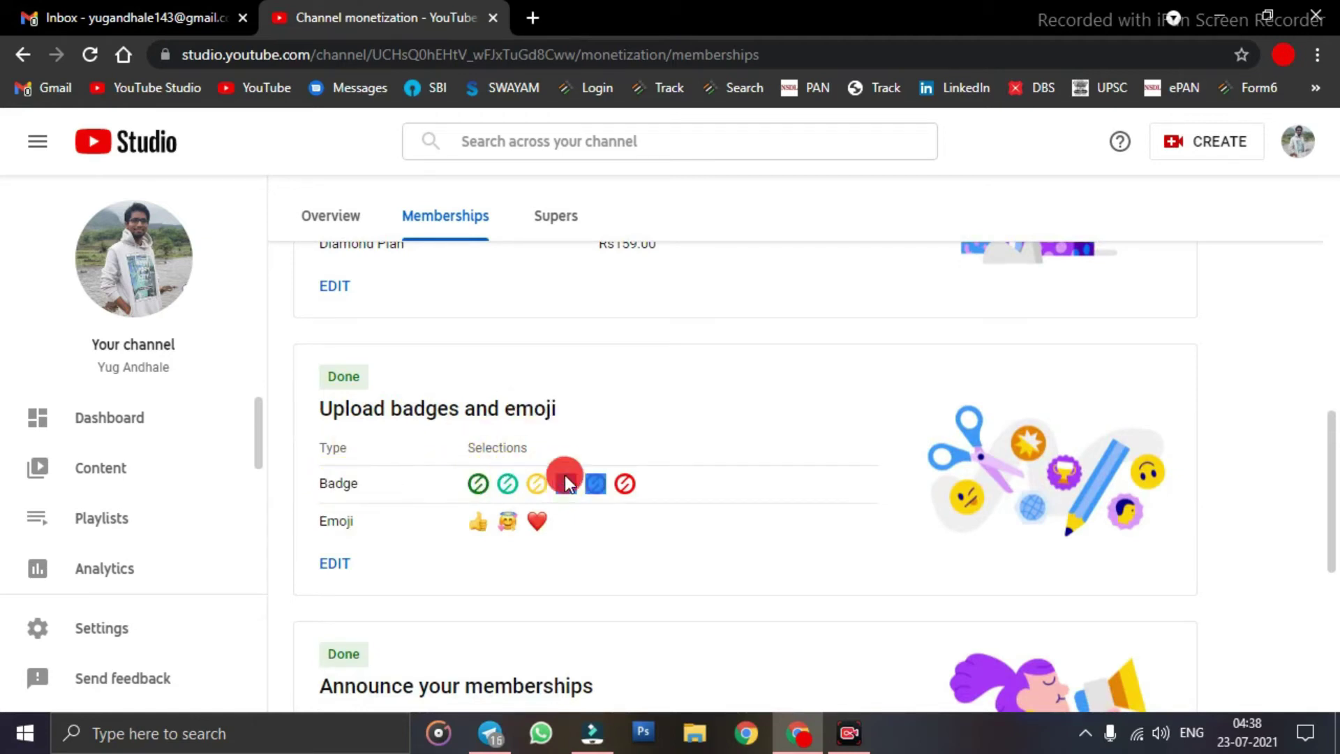
{"action": "left_click", "coordinate": [625, 424]}
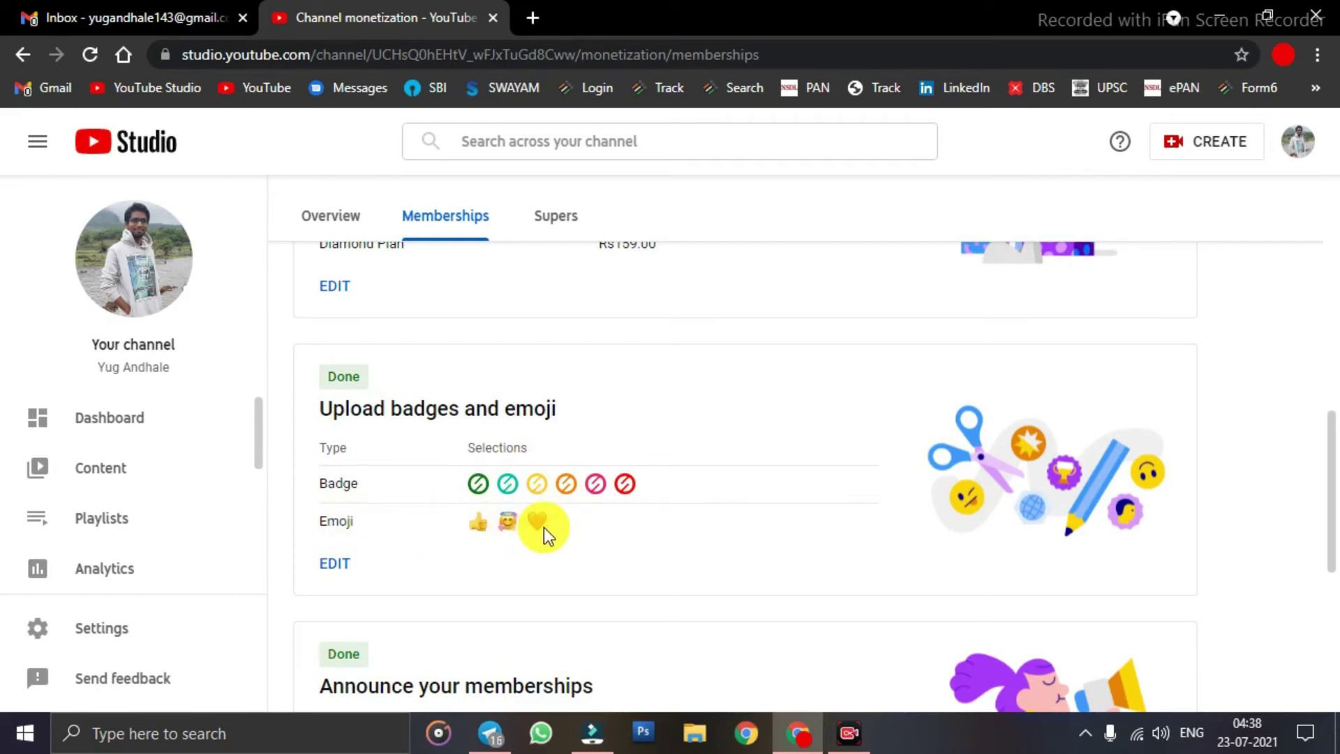
Step: Review the badge upload options and the generic YouTube badges for each membership duration, leaving the badge settings without saving
{"action": "left_click", "coordinate": [336, 563]}
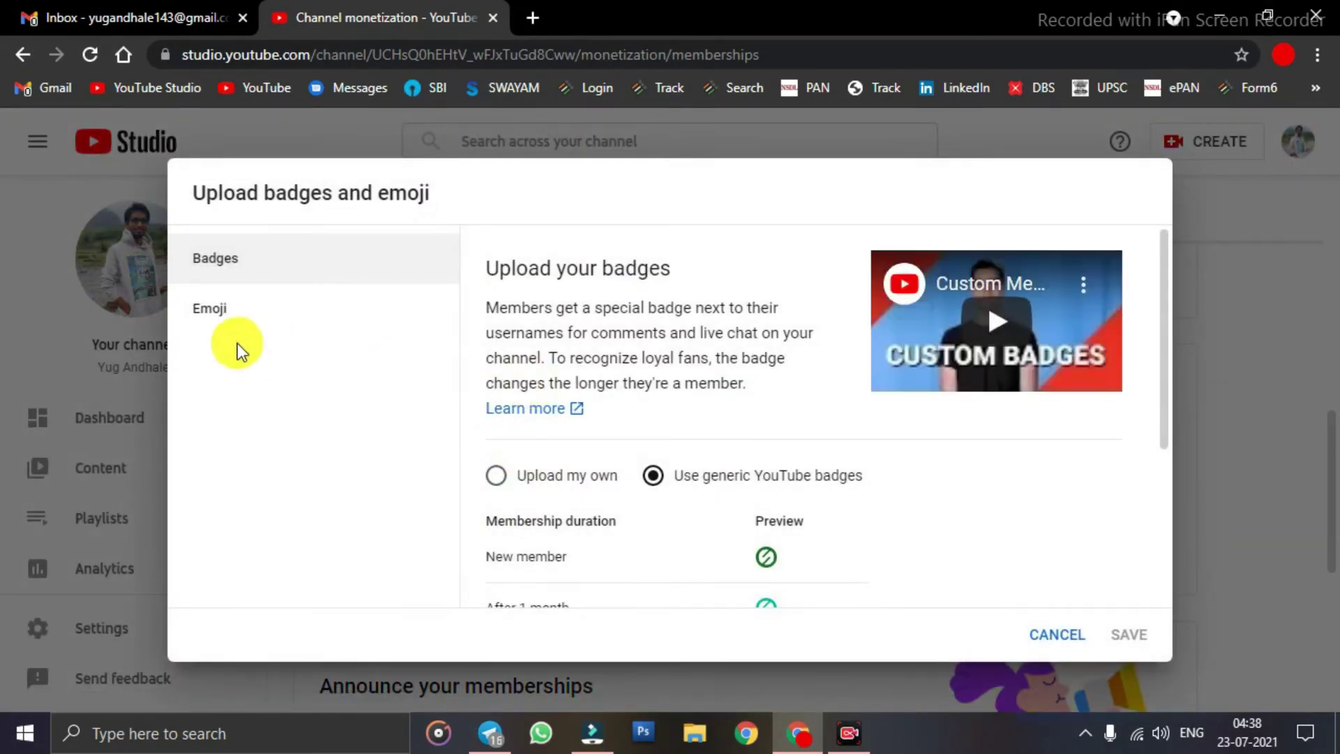
{"action": "scroll", "coordinate": [545, 402], "scroll_direction": "down", "scroll_amount": 2}
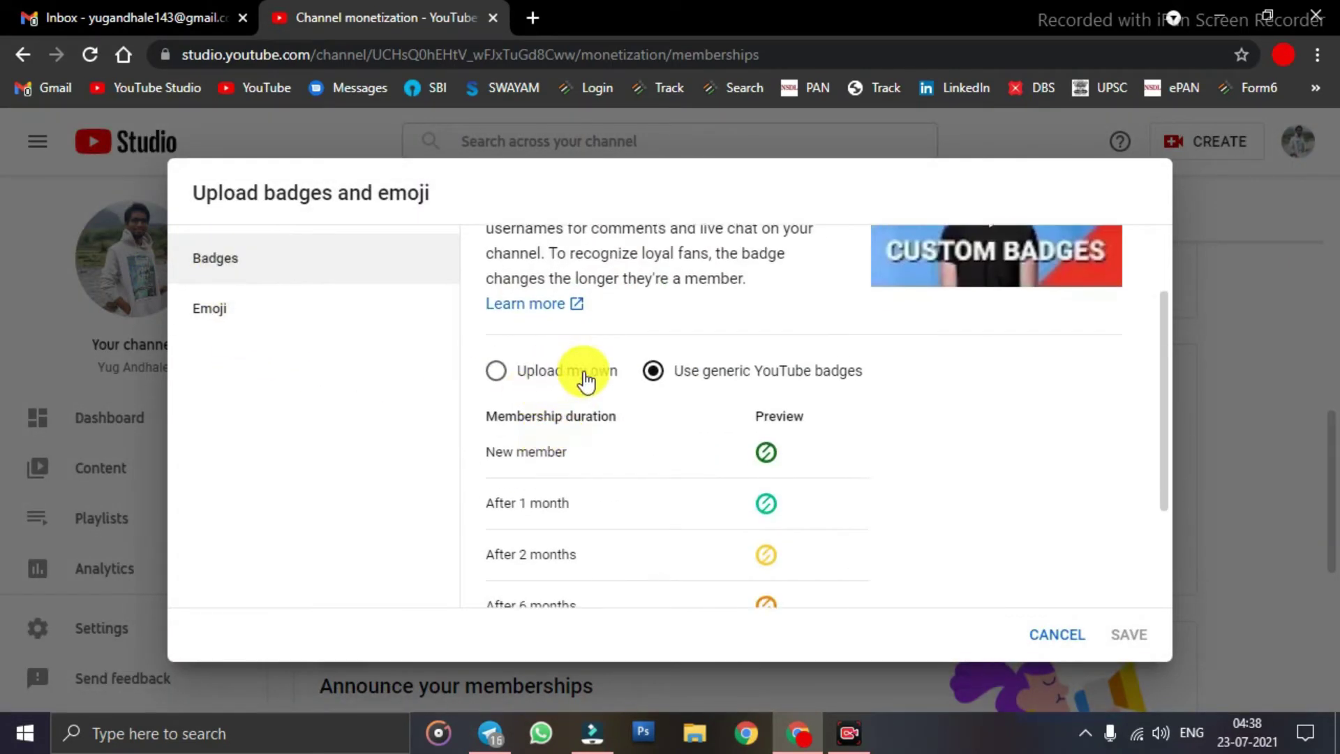
{"action": "scroll", "coordinate": [538, 433], "scroll_direction": "down", "scroll_amount": 2}
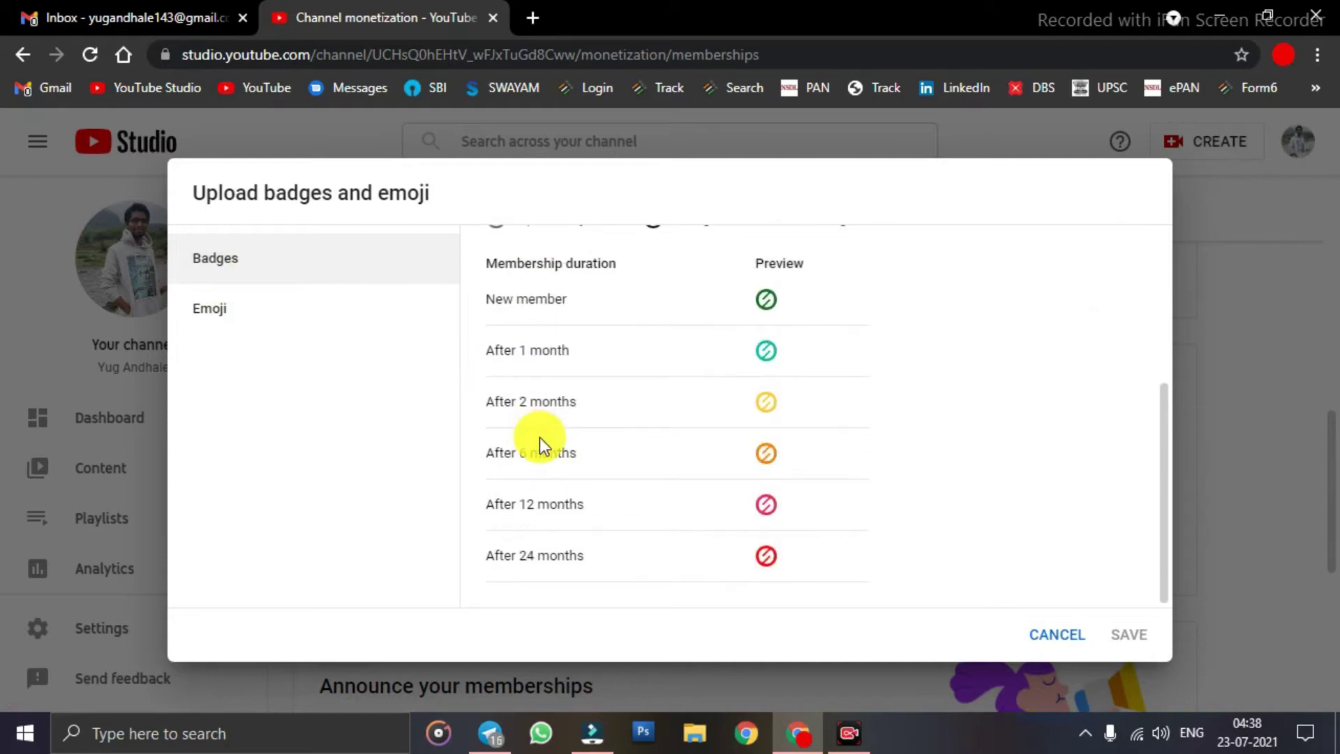
{"action": "scroll", "coordinate": [539, 437], "scroll_direction": "up", "scroll_amount": 3}
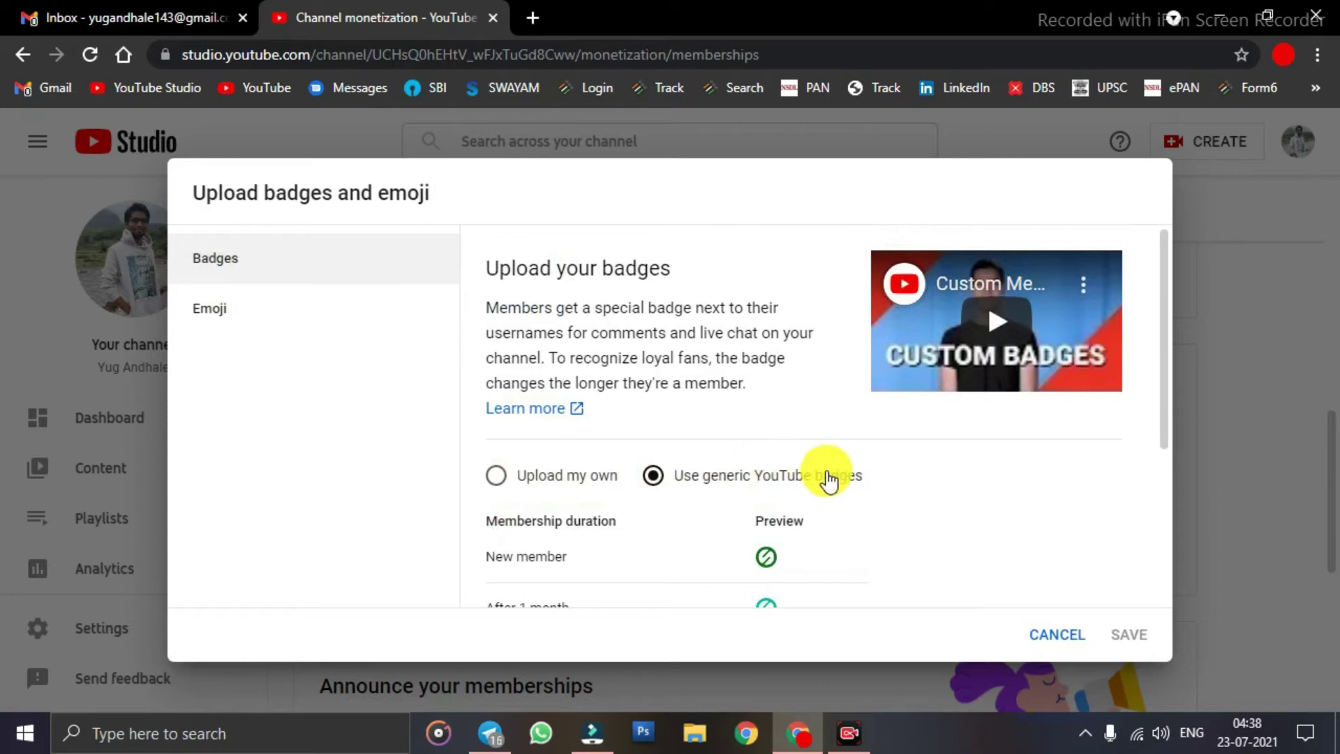
{"action": "scroll", "coordinate": [829, 480], "scroll_direction": "down", "scroll_amount": 4}
{"action": "left_click", "coordinate": [1059, 635]}
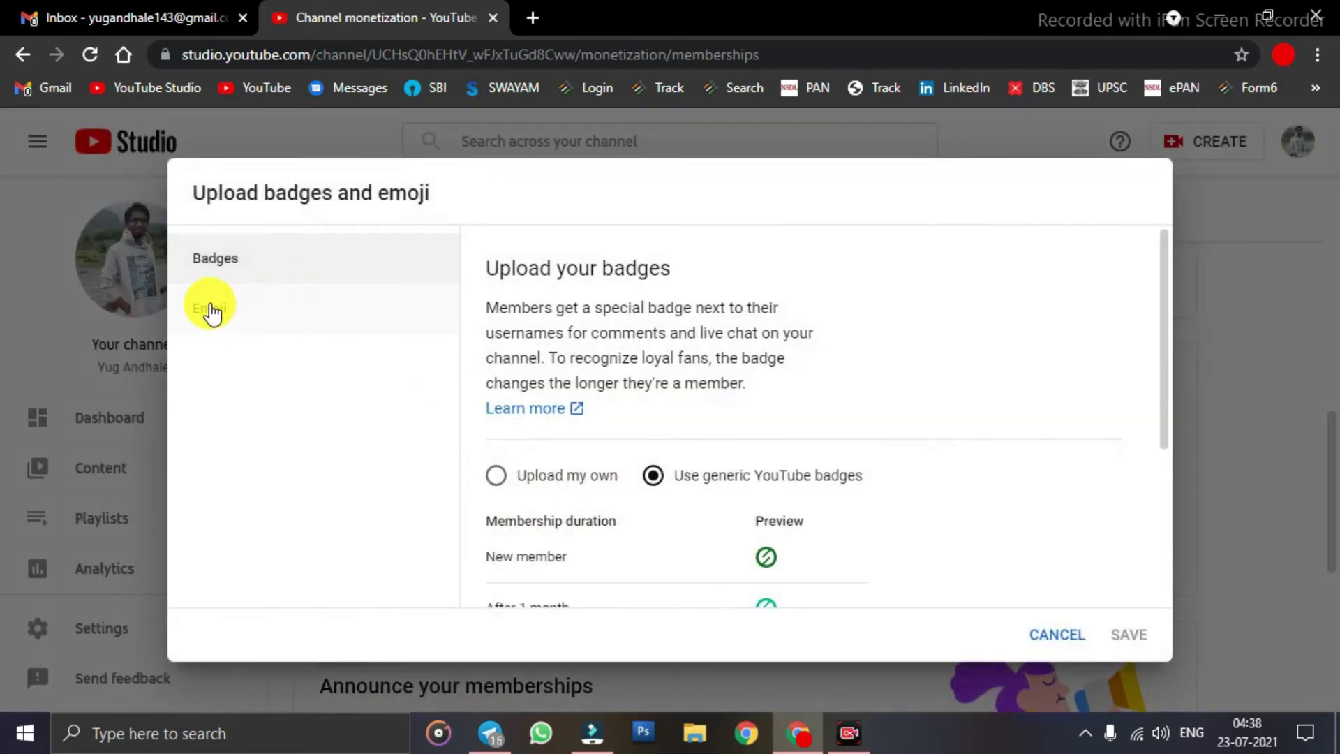
Step: Review the emoji requirements, the Like, Happy and Love emoji and the remaining emoji options, and leave without saving
{"action": "left_click", "coordinate": [209, 308]}
{"action": "scroll", "coordinate": [660, 413], "scroll_direction": "down", "scroll_amount": 4}
{"action": "scroll", "coordinate": [744, 386], "scroll_direction": "up", "scroll_amount": 1}
{"action": "scroll", "coordinate": [794, 343], "scroll_direction": "down", "scroll_amount": 3}
{"action": "scroll", "coordinate": [1040, 518], "scroll_direction": "down", "scroll_amount": 2}
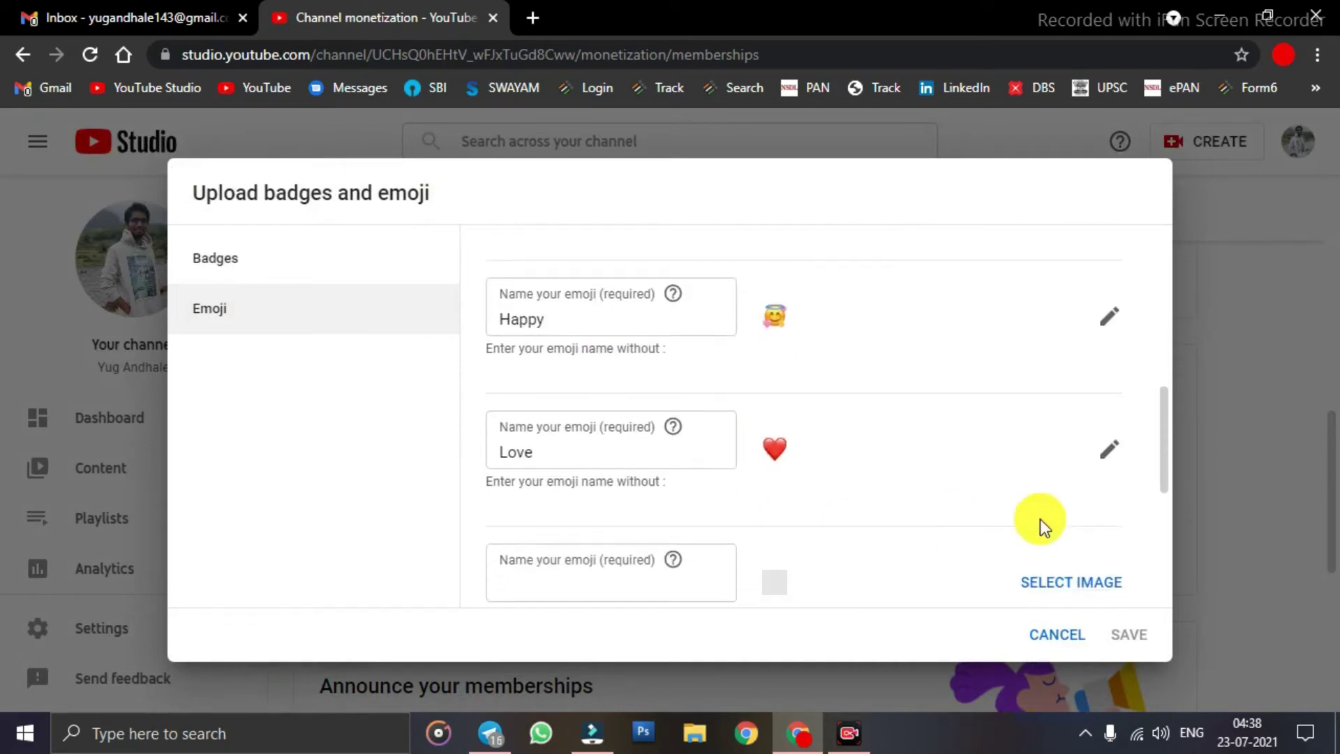
{"action": "scroll", "coordinate": [1044, 383], "scroll_direction": "down", "scroll_amount": 3}
{"action": "scroll", "coordinate": [823, 333], "scroll_direction": "up", "scroll_amount": 2}
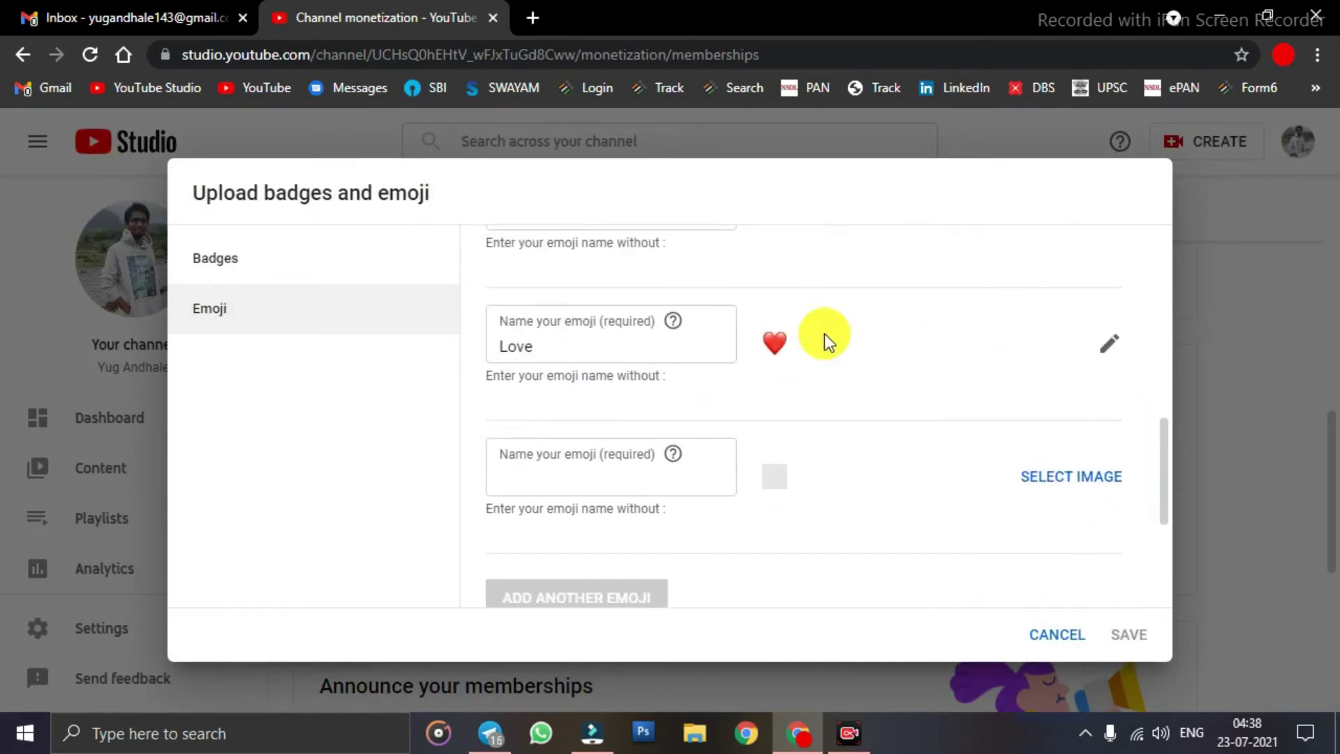
{"action": "scroll", "coordinate": [551, 370], "scroll_direction": "down", "scroll_amount": 1}
{"action": "scroll", "coordinate": [554, 391], "scroll_direction": "up", "scroll_amount": 5}
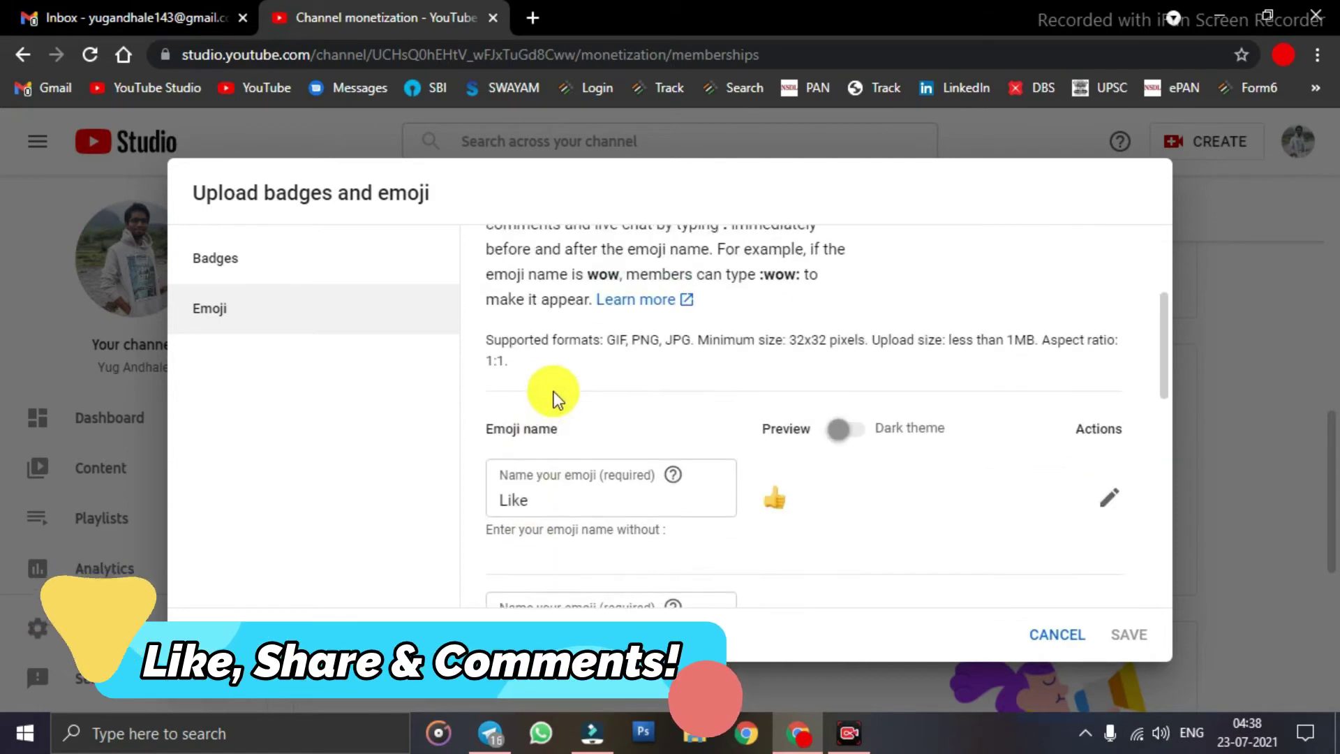
{"action": "scroll", "coordinate": [554, 391], "scroll_direction": "down", "scroll_amount": 10}
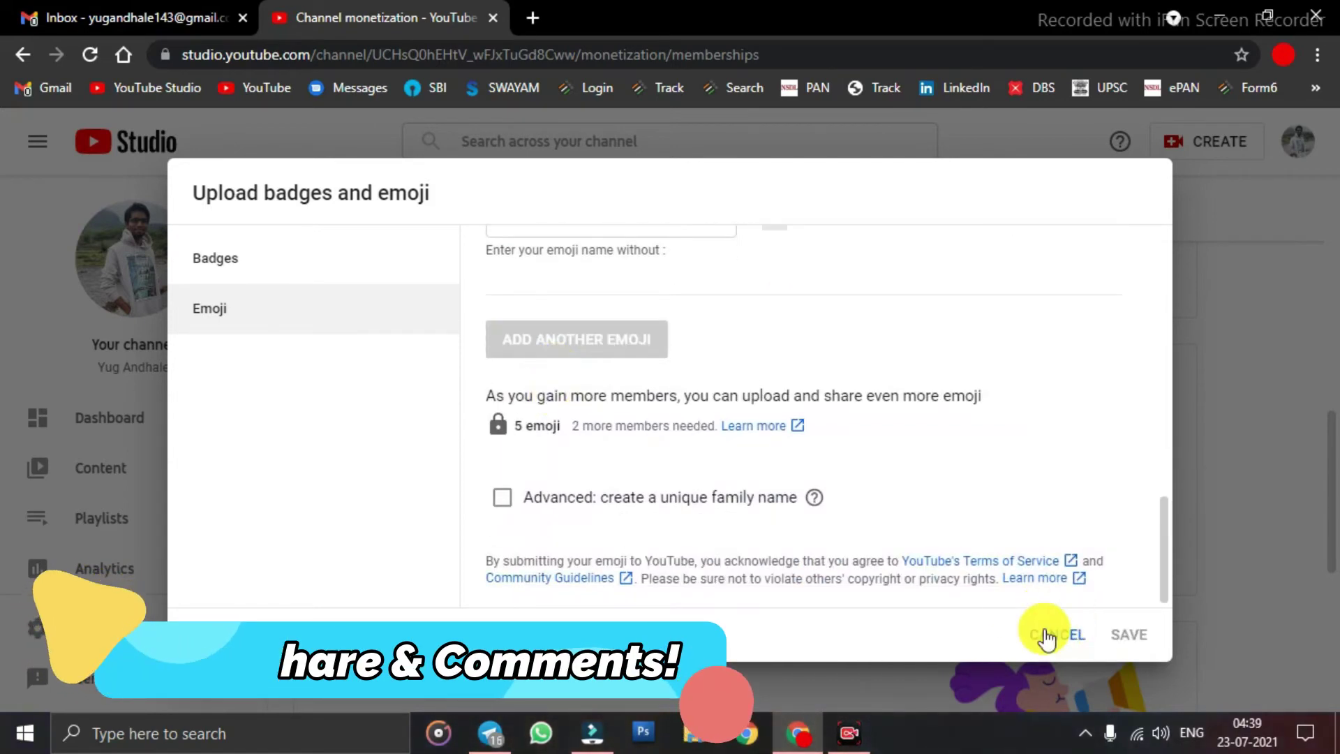
{"action": "left_click", "coordinate": [1045, 633]}
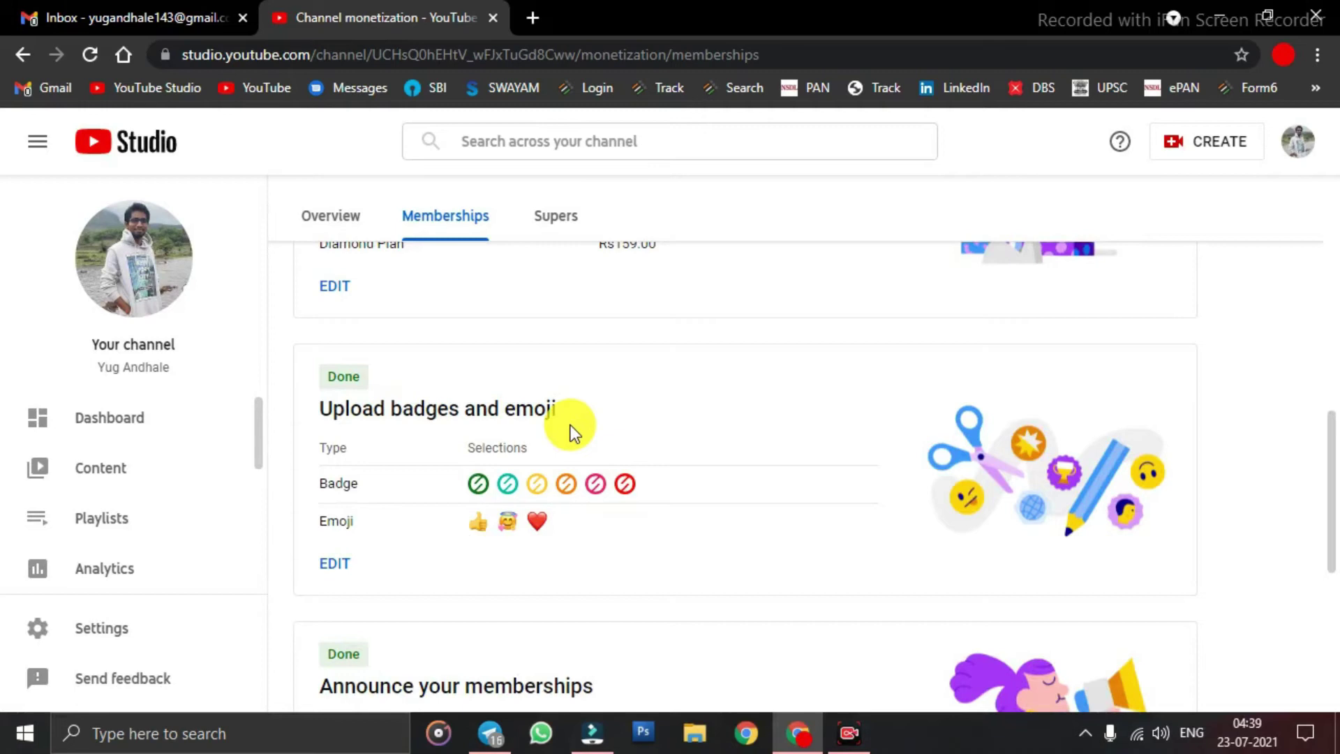
Step: Open the Announce your memberships settings and review the guidance for the announcement video
{"action": "scroll", "coordinate": [570, 430], "scroll_direction": "down", "scroll_amount": 5}
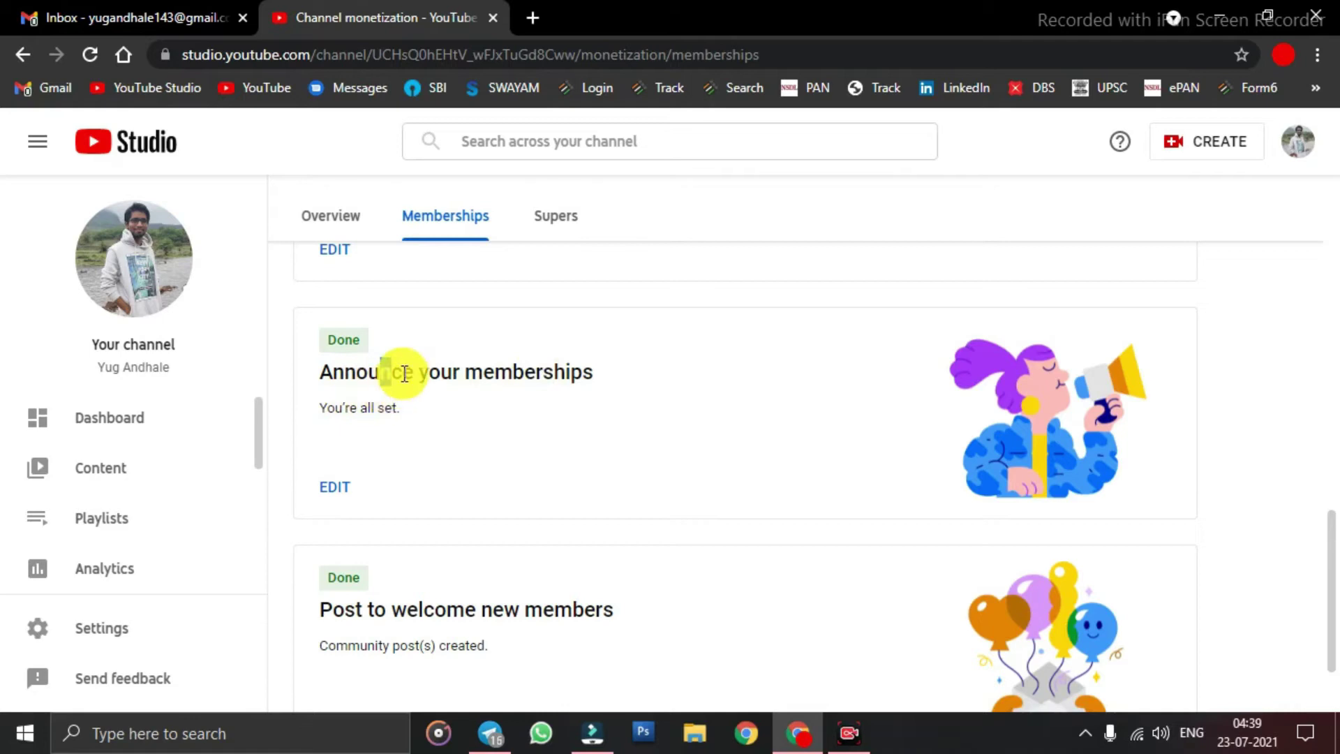
{"action": "left_click_drag", "start_coordinate": [402, 370], "coordinate": [524, 371]}
{"action": "left_click", "coordinate": [531, 372]}
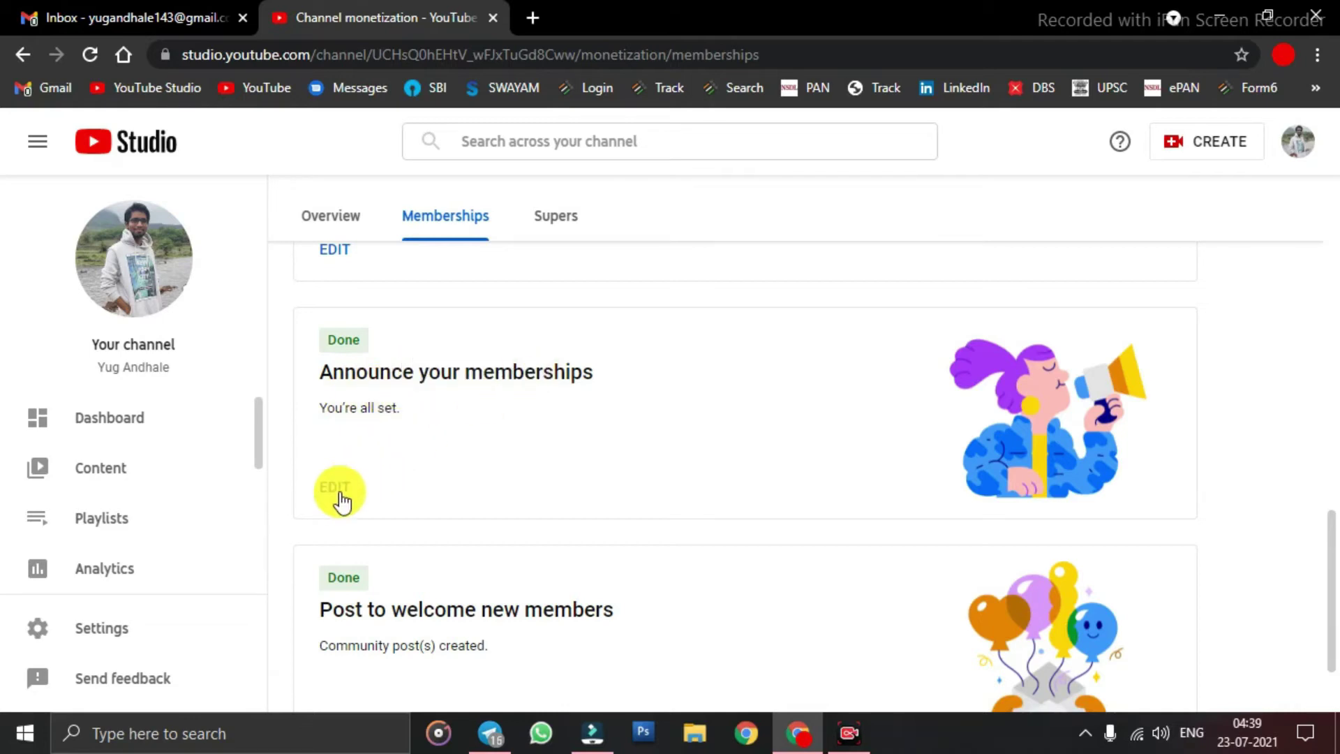
{"action": "left_click_drag", "start_coordinate": [462, 371], "coordinate": [533, 371]}
{"action": "left_click", "coordinate": [535, 372]}
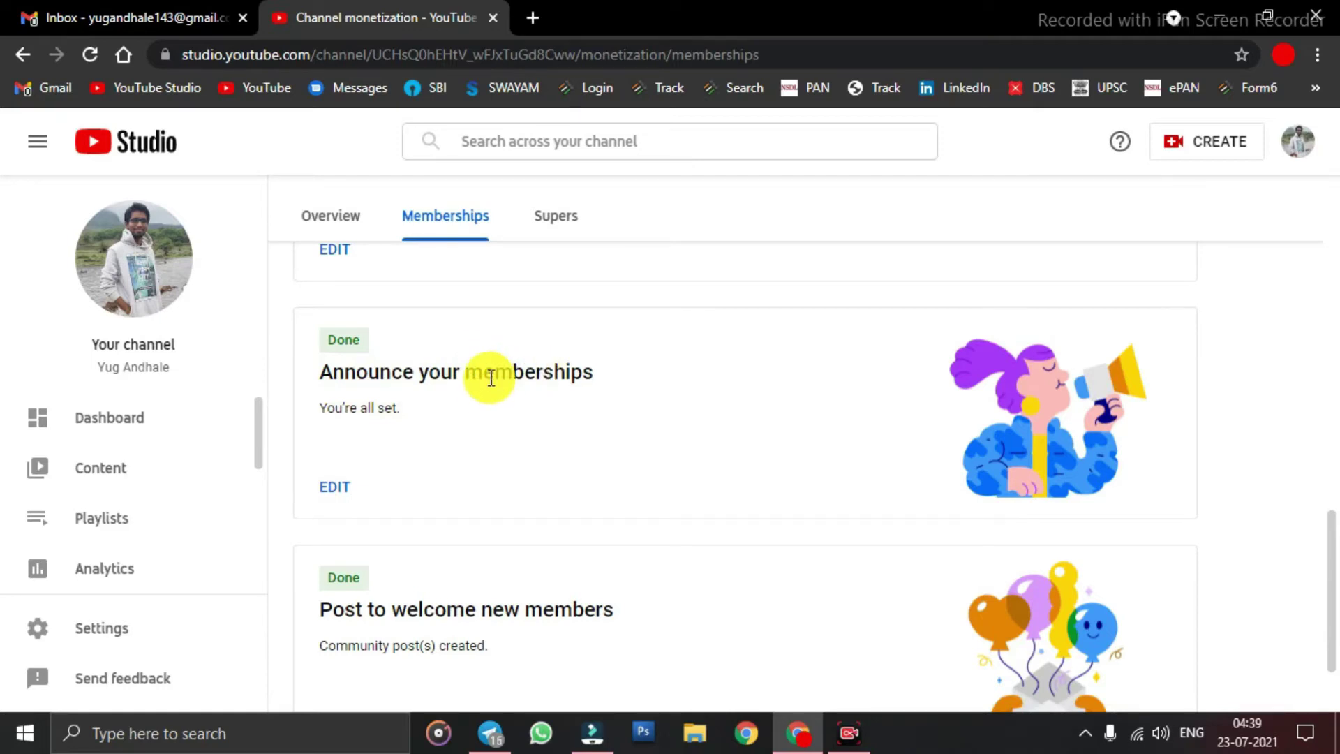
{"action": "left_click", "coordinate": [342, 486]}
{"action": "scroll", "coordinate": [680, 426], "scroll_direction": "down", "scroll_amount": 3}
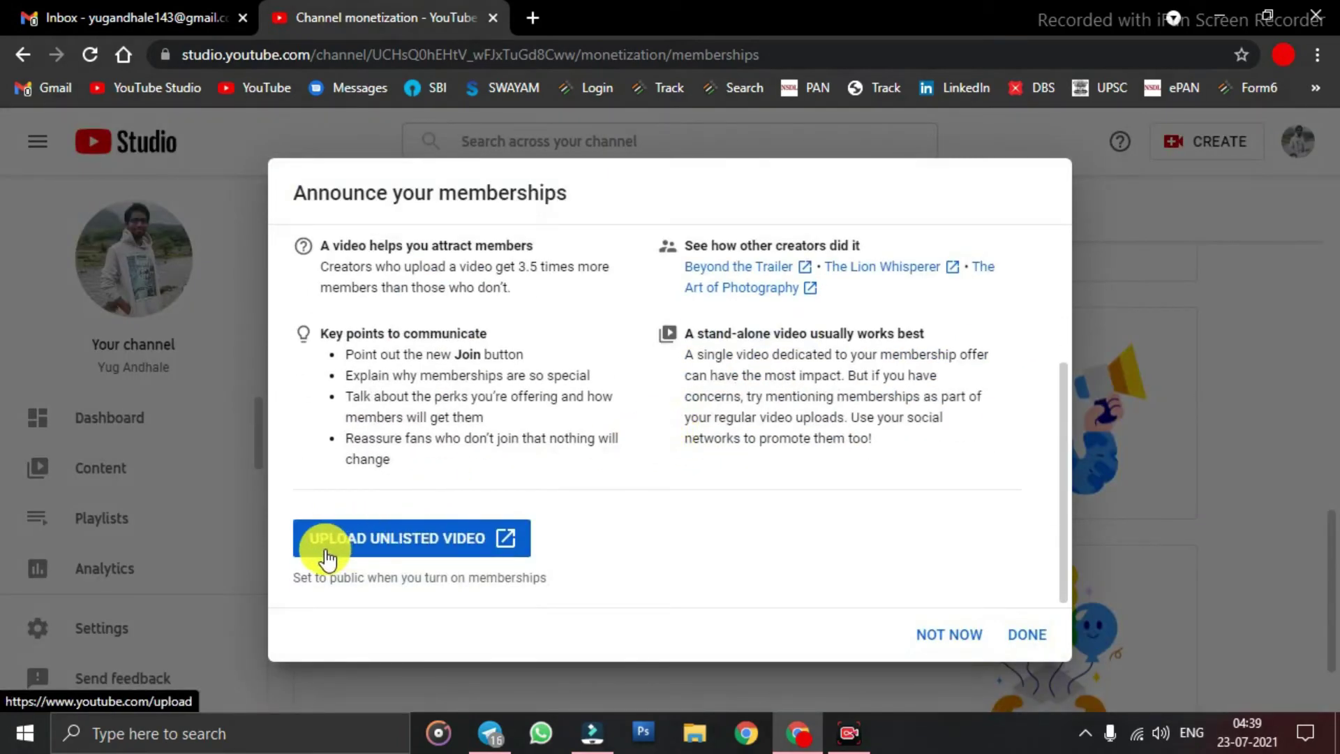
Step: View the upload page for the unlisted announcement video, and leave it and the announcement settings without uploading anything
{"action": "left_click", "coordinate": [464, 546]}
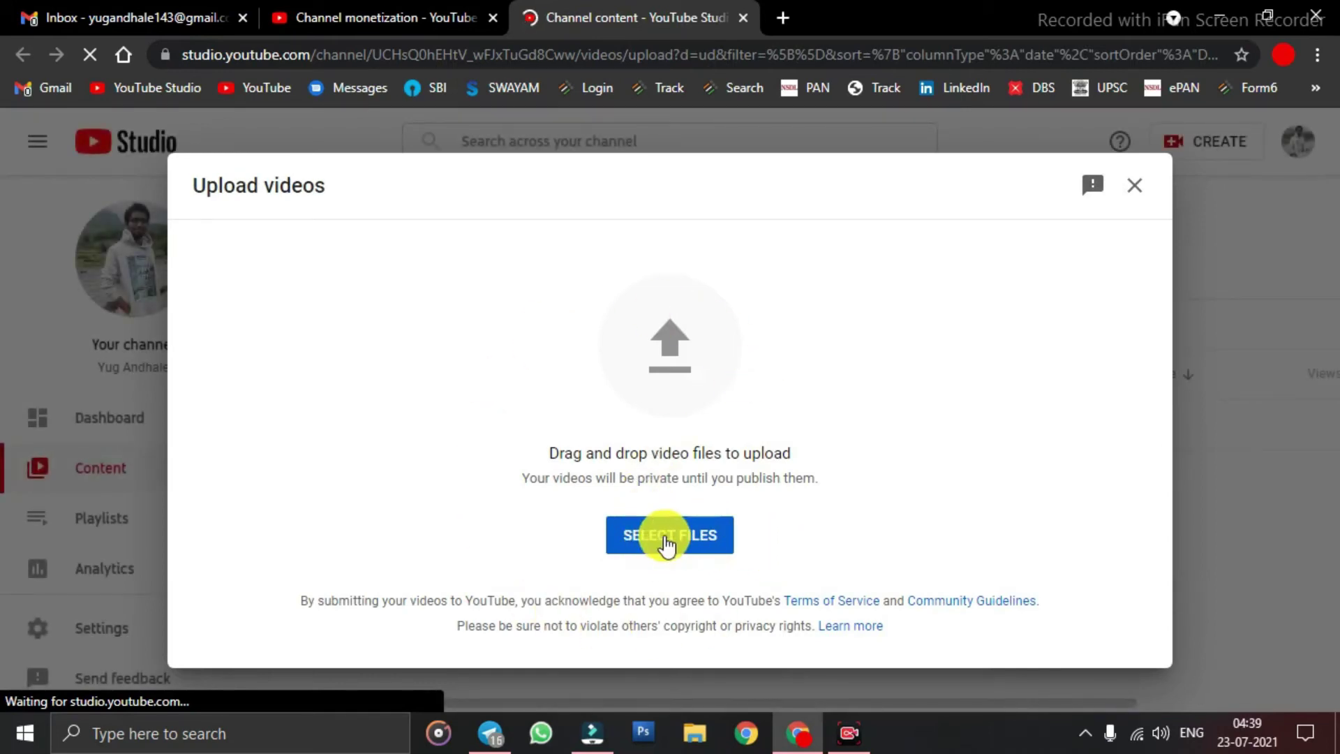
{"action": "left_click", "coordinate": [746, 18]}
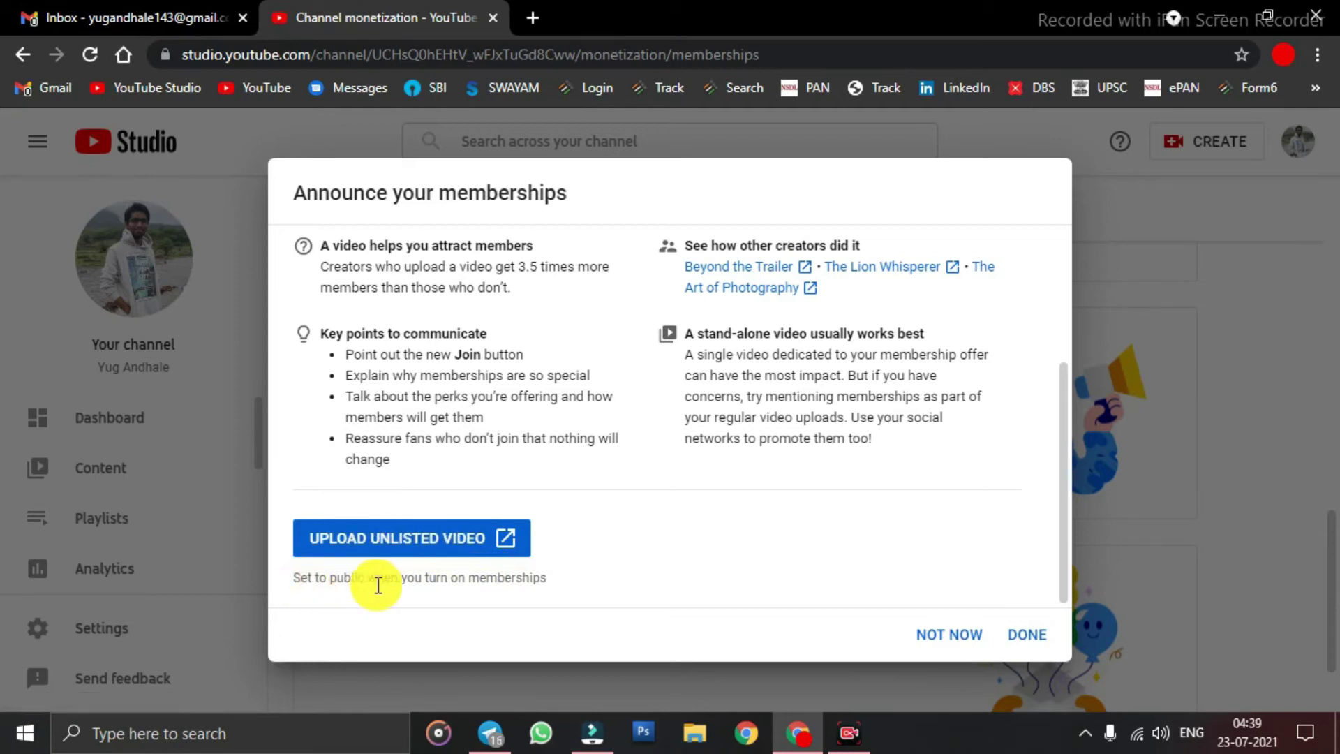
{"action": "left_click_drag", "start_coordinate": [437, 581], "coordinate": [507, 582]}
{"action": "left_click", "coordinate": [507, 580]}
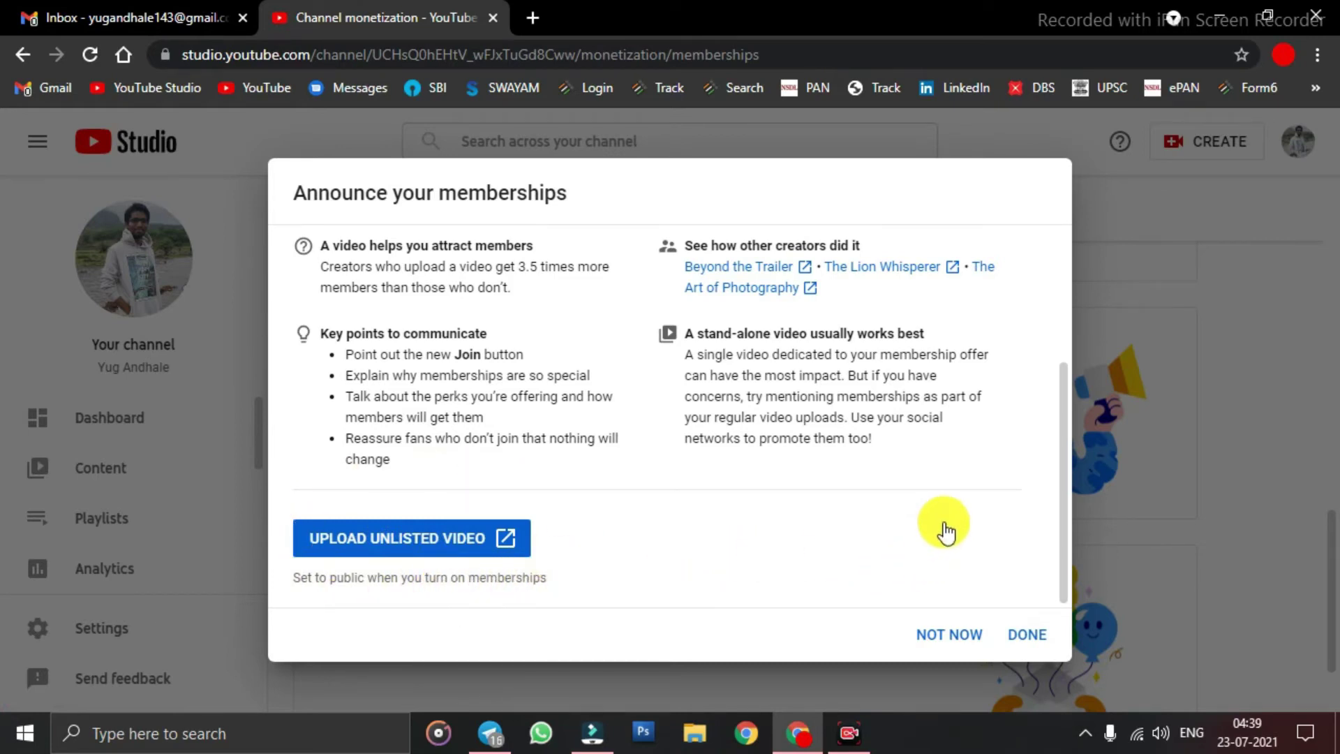
{"action": "left_click", "coordinate": [1217, 379]}
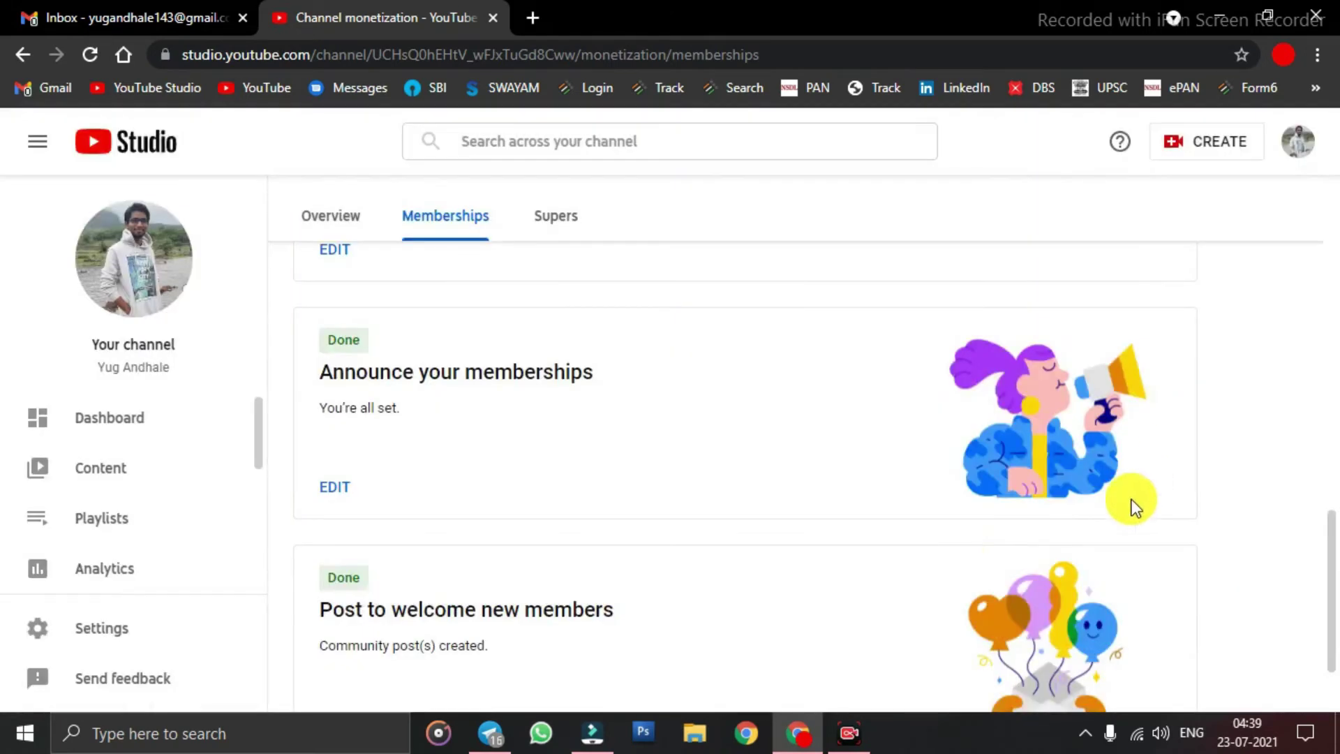
Step: Open the Post to welcome new members settings and review the guidance and status of the members-only posts
{"action": "scroll", "coordinate": [502, 441], "scroll_direction": "down", "scroll_amount": 2}
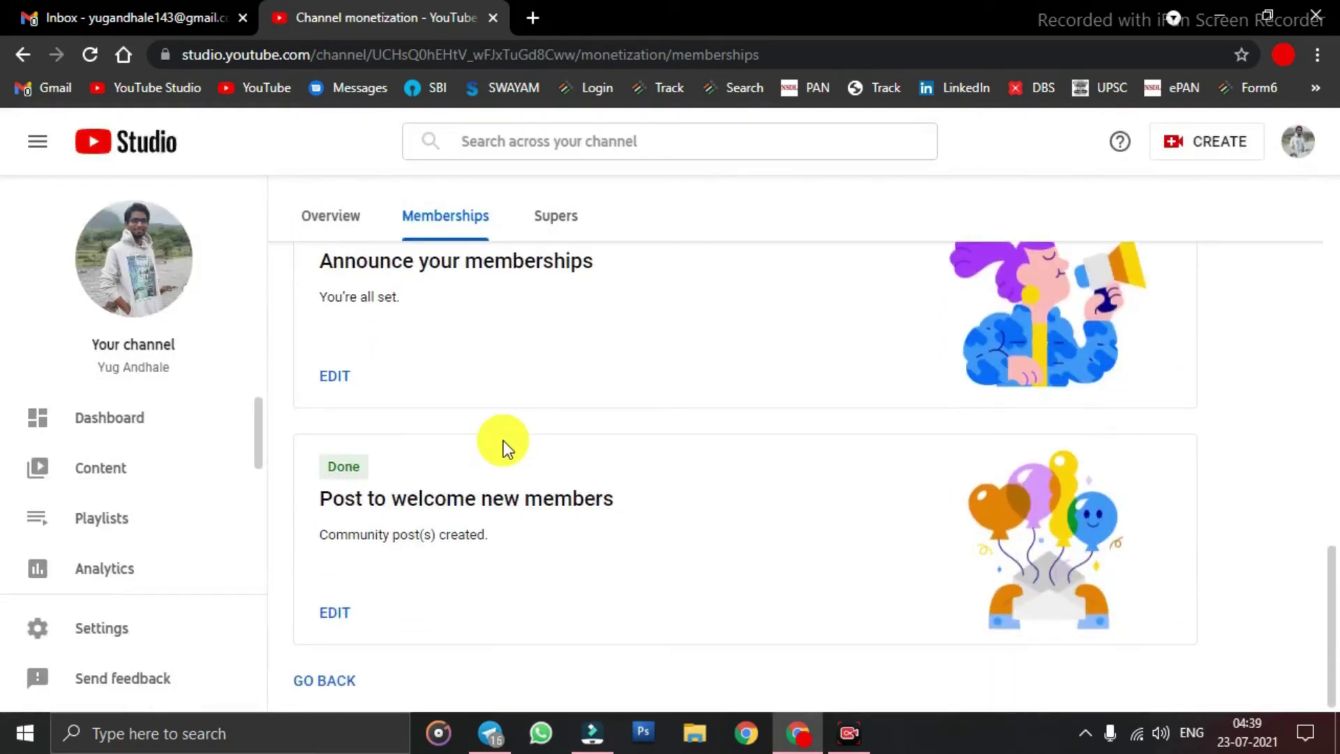
{"action": "left_click", "coordinate": [334, 612]}
{"action": "scroll", "coordinate": [630, 437], "scroll_direction": "down", "scroll_amount": 2}
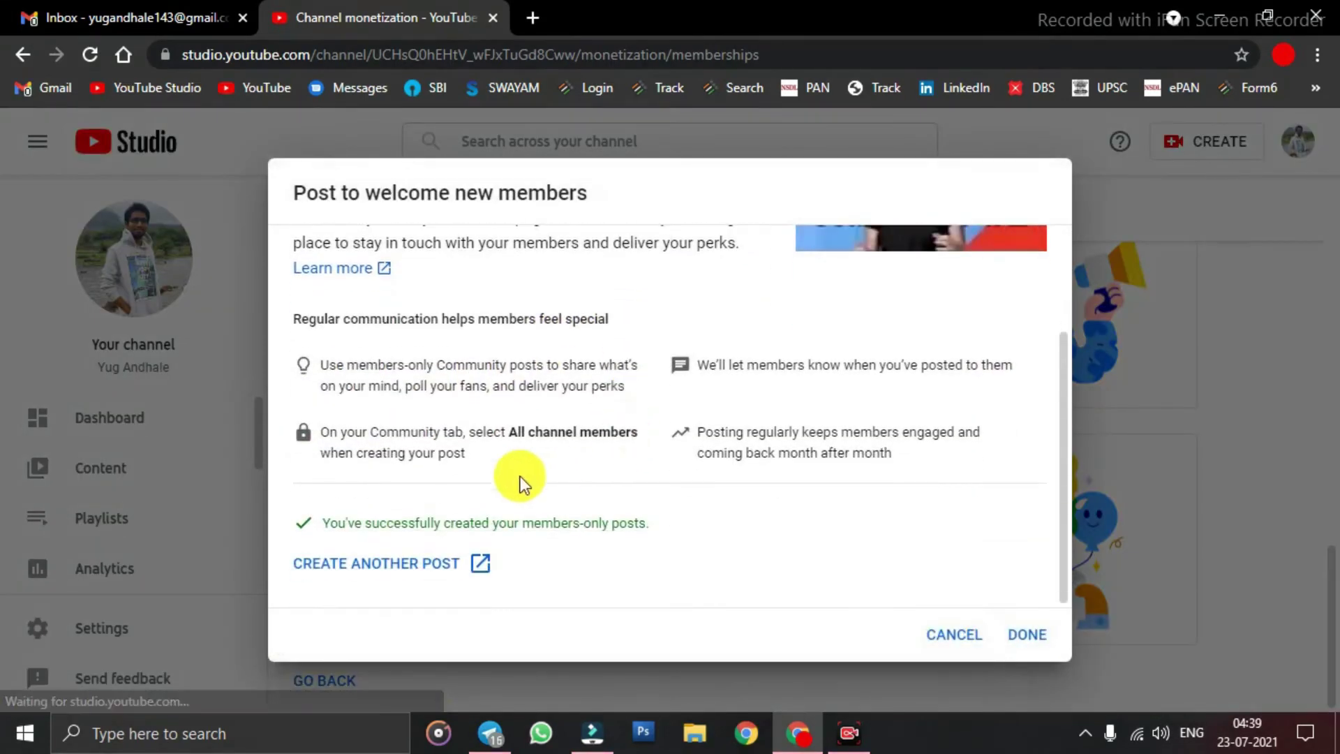
{"action": "left_click_drag", "start_coordinate": [374, 527], "coordinate": [539, 530]}
{"action": "left_click", "coordinate": [359, 583]}
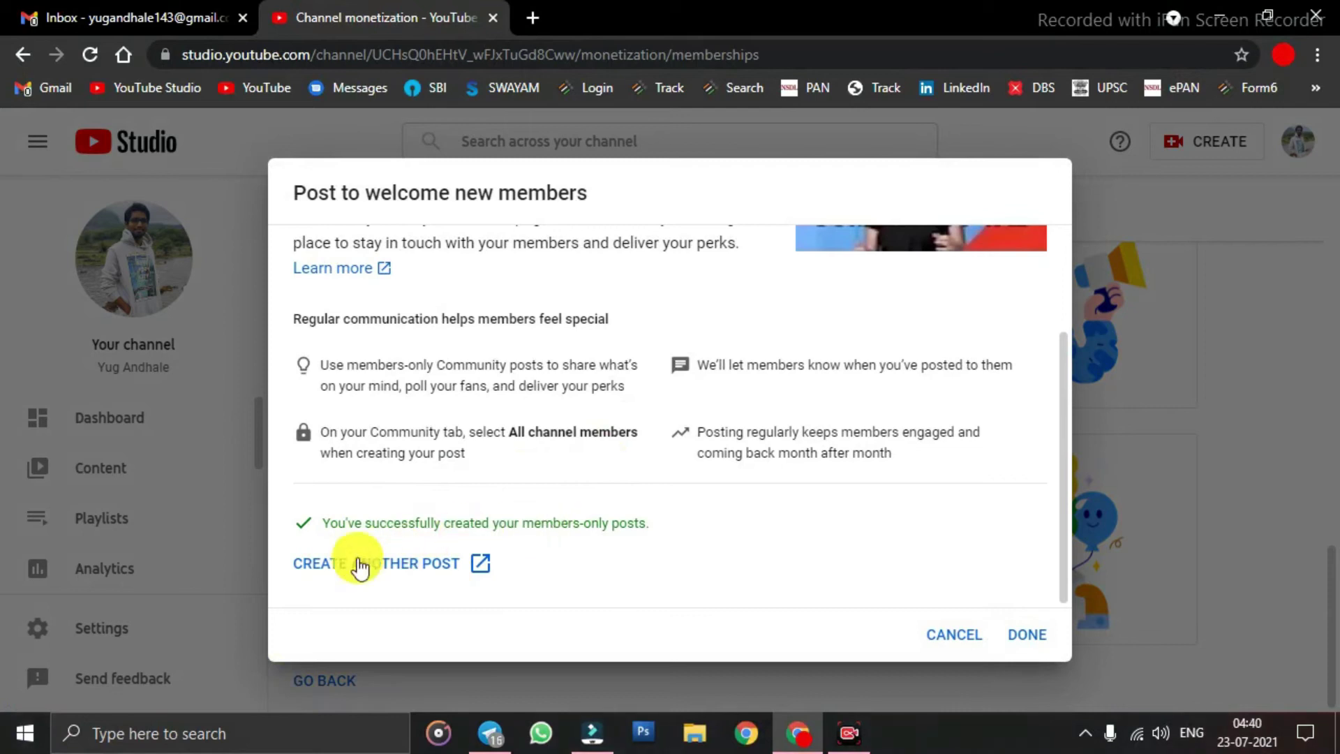
Step: Examine the published members-only welcome poll on the channel's Community page, and return to the Memberships page without creating another post
{"action": "left_click", "coordinate": [405, 562]}
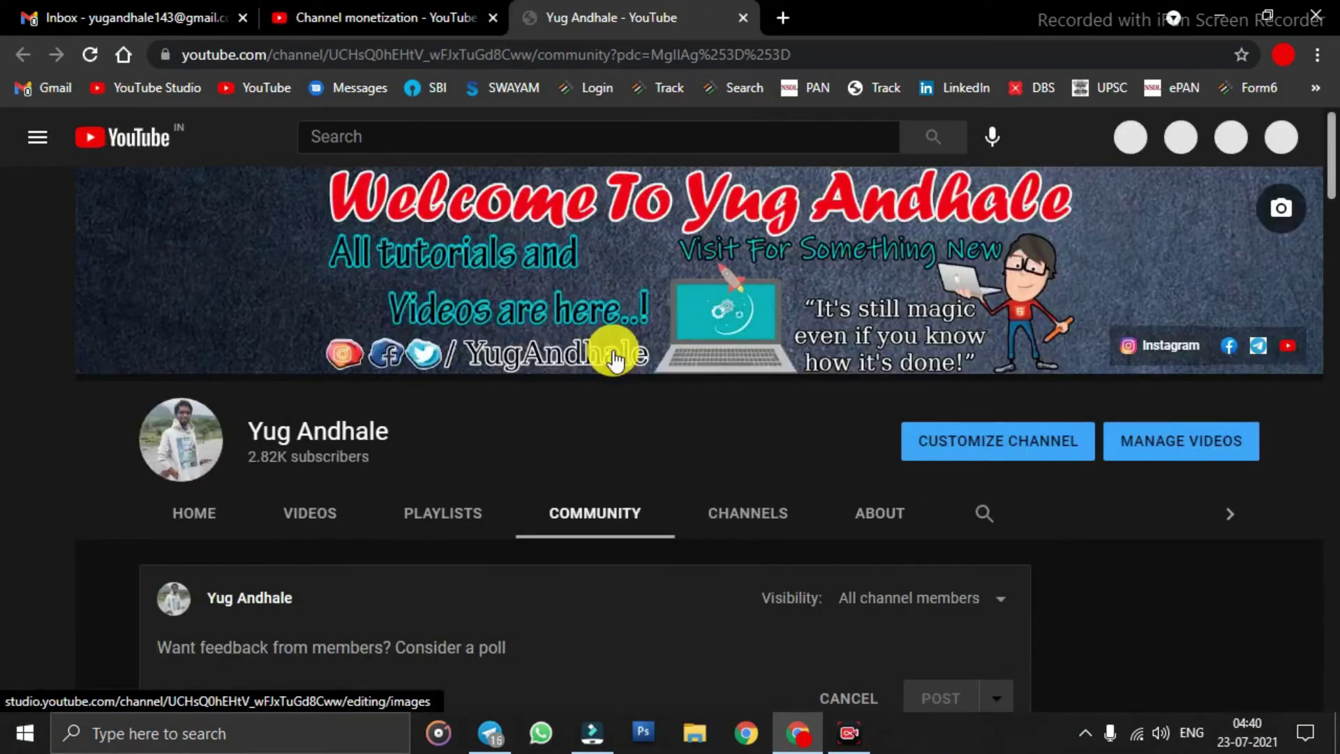
{"action": "scroll", "coordinate": [1117, 453], "scroll_direction": "down", "scroll_amount": 3}
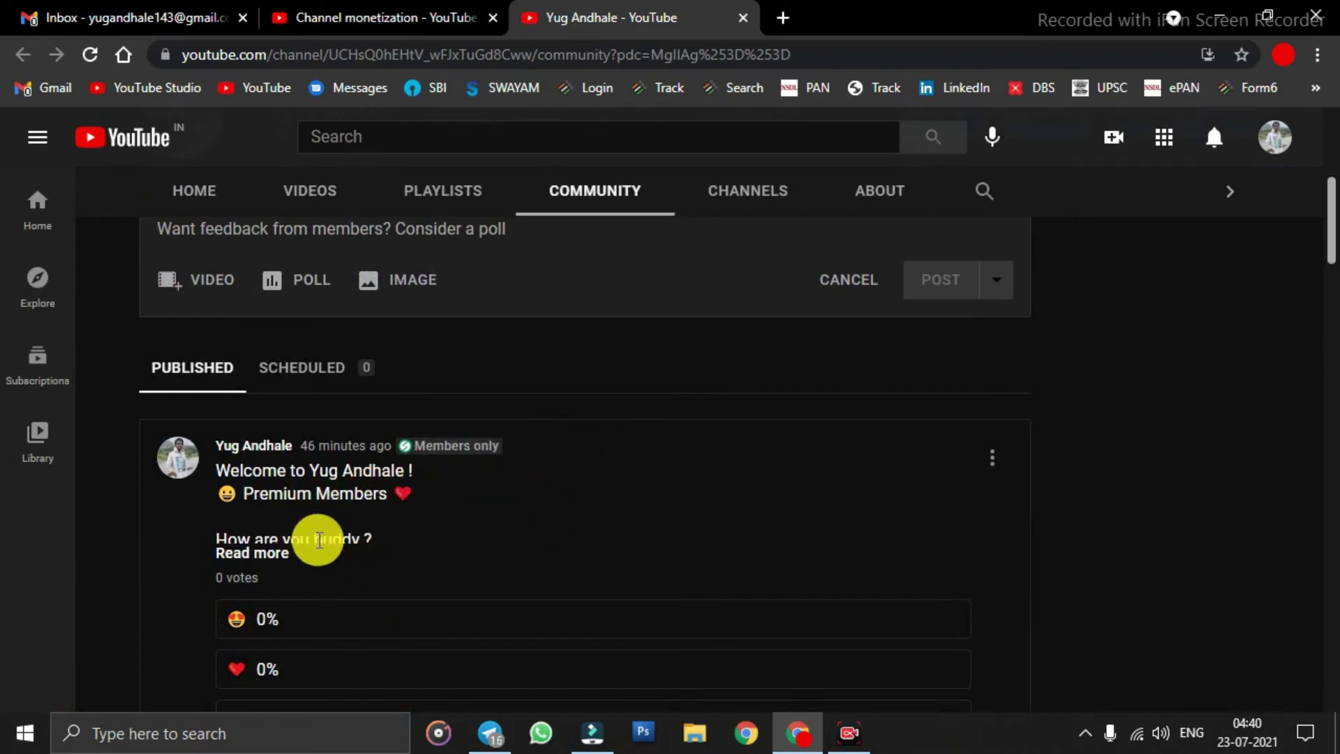
{"action": "scroll", "coordinate": [447, 550], "scroll_direction": "down", "scroll_amount": 1}
{"action": "scroll", "coordinate": [447, 550], "scroll_direction": "up", "scroll_amount": 1}
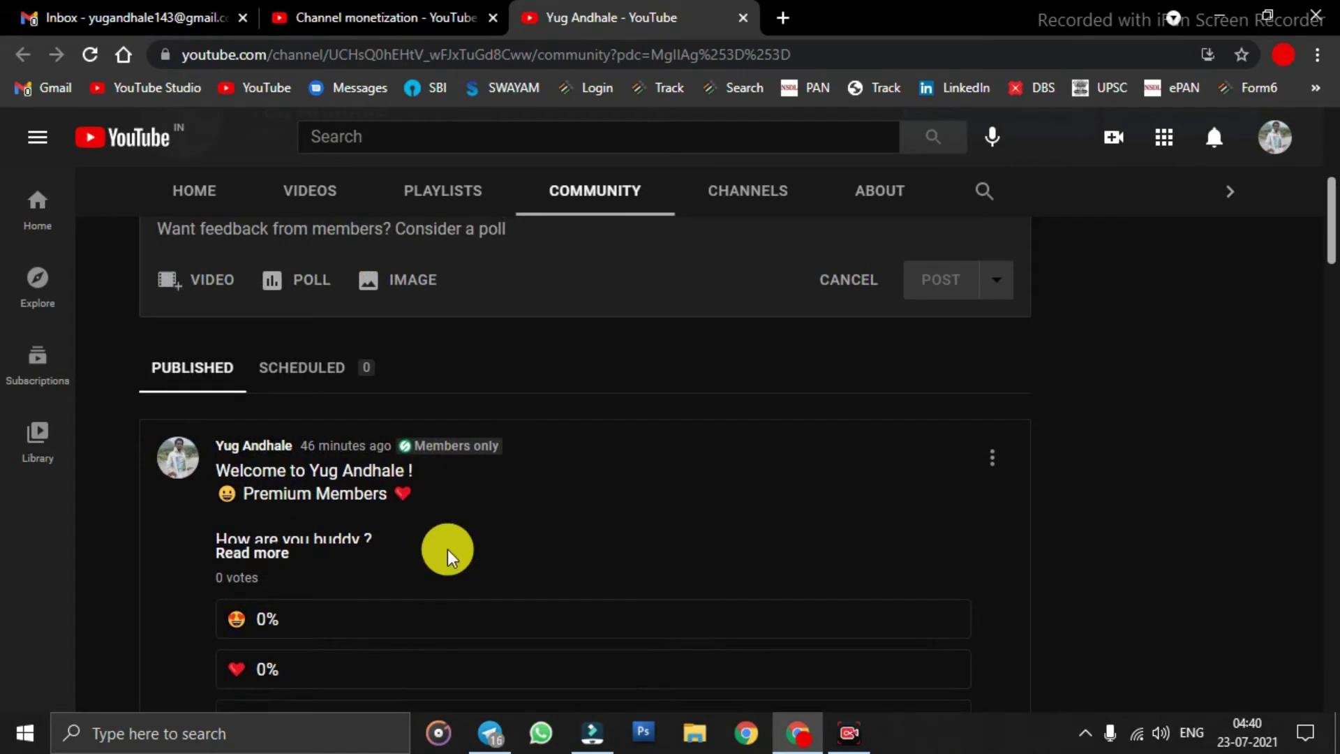
{"action": "scroll", "coordinate": [321, 533], "scroll_direction": "down", "scroll_amount": 1}
{"action": "scroll", "coordinate": [387, 541], "scroll_direction": "up", "scroll_amount": 1}
{"action": "scroll", "coordinate": [468, 548], "scroll_direction": "down", "scroll_amount": 3}
{"action": "scroll", "coordinate": [482, 544], "scroll_direction": "up", "scroll_amount": 1}
{"action": "scroll", "coordinate": [482, 544], "scroll_direction": "down", "scroll_amount": 1}
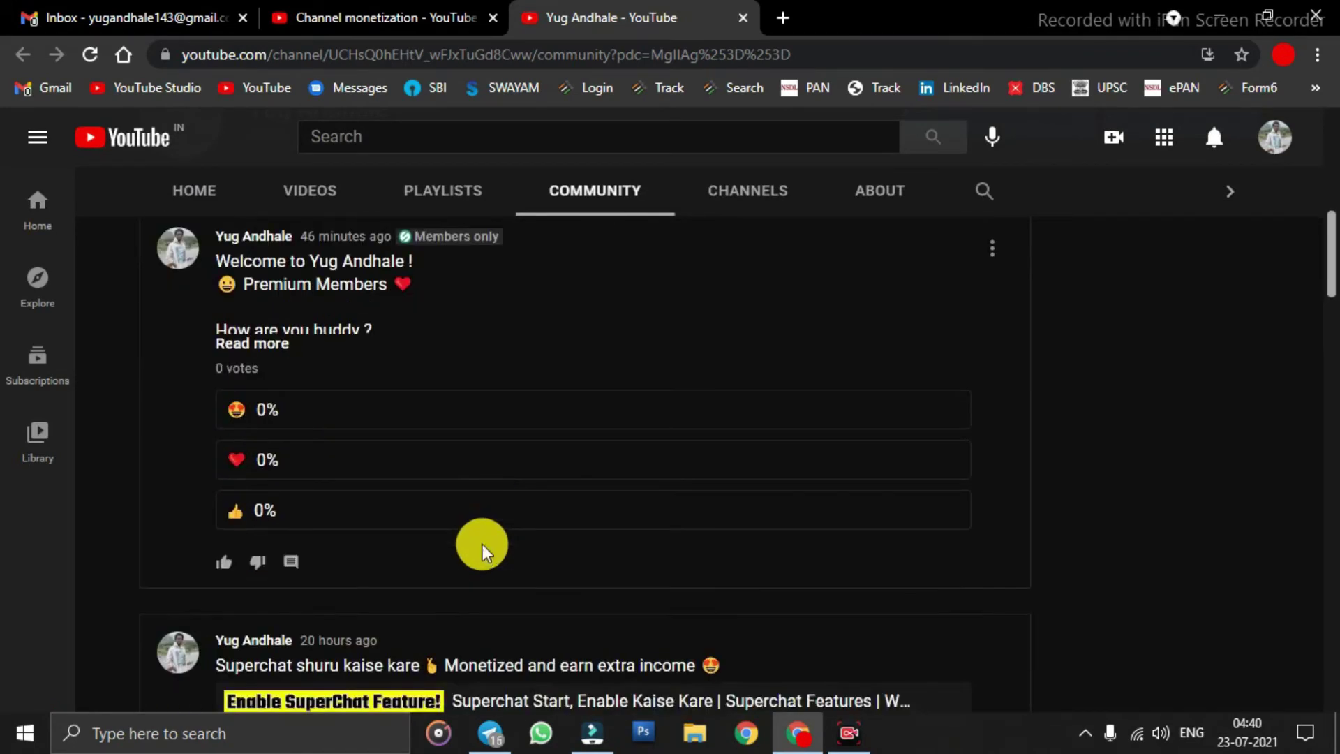
{"action": "scroll", "coordinate": [499, 527], "scroll_direction": "up", "scroll_amount": 1}
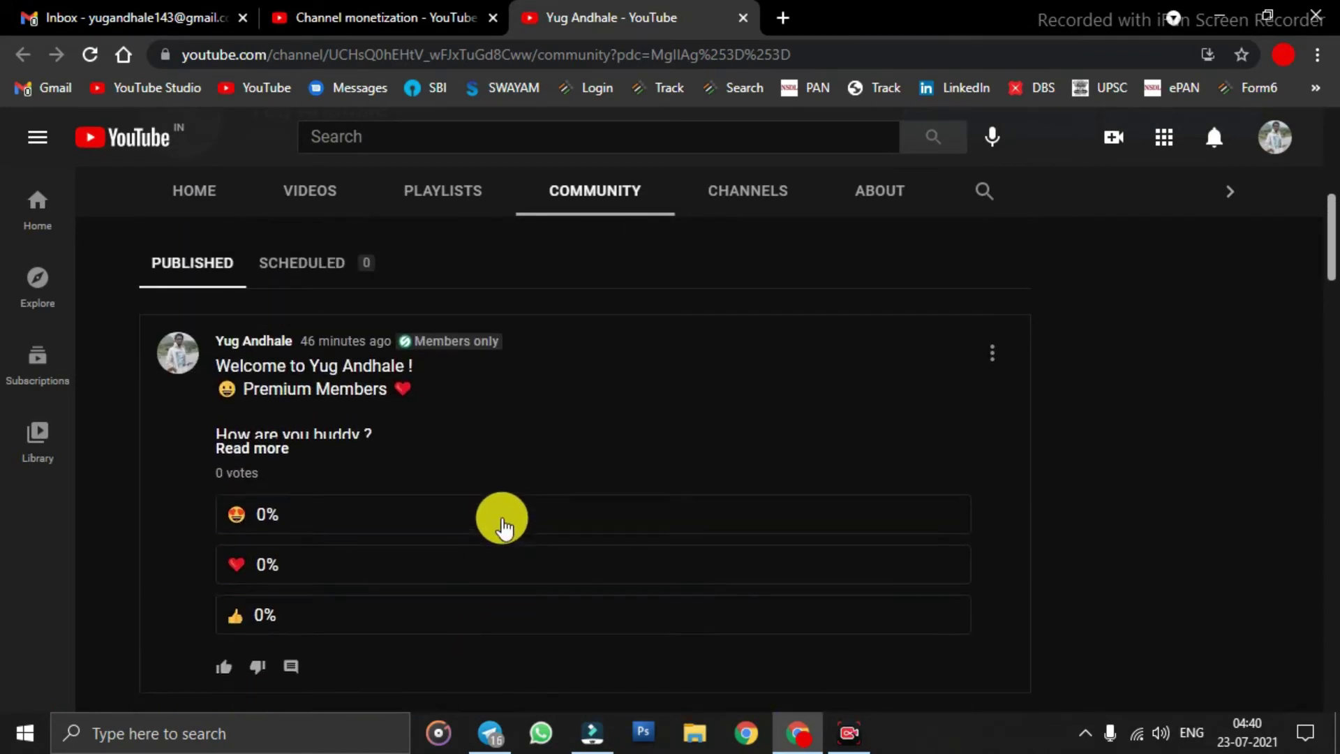
{"action": "left_click", "coordinate": [751, 22]}
{"action": "left_click", "coordinate": [1220, 515]}
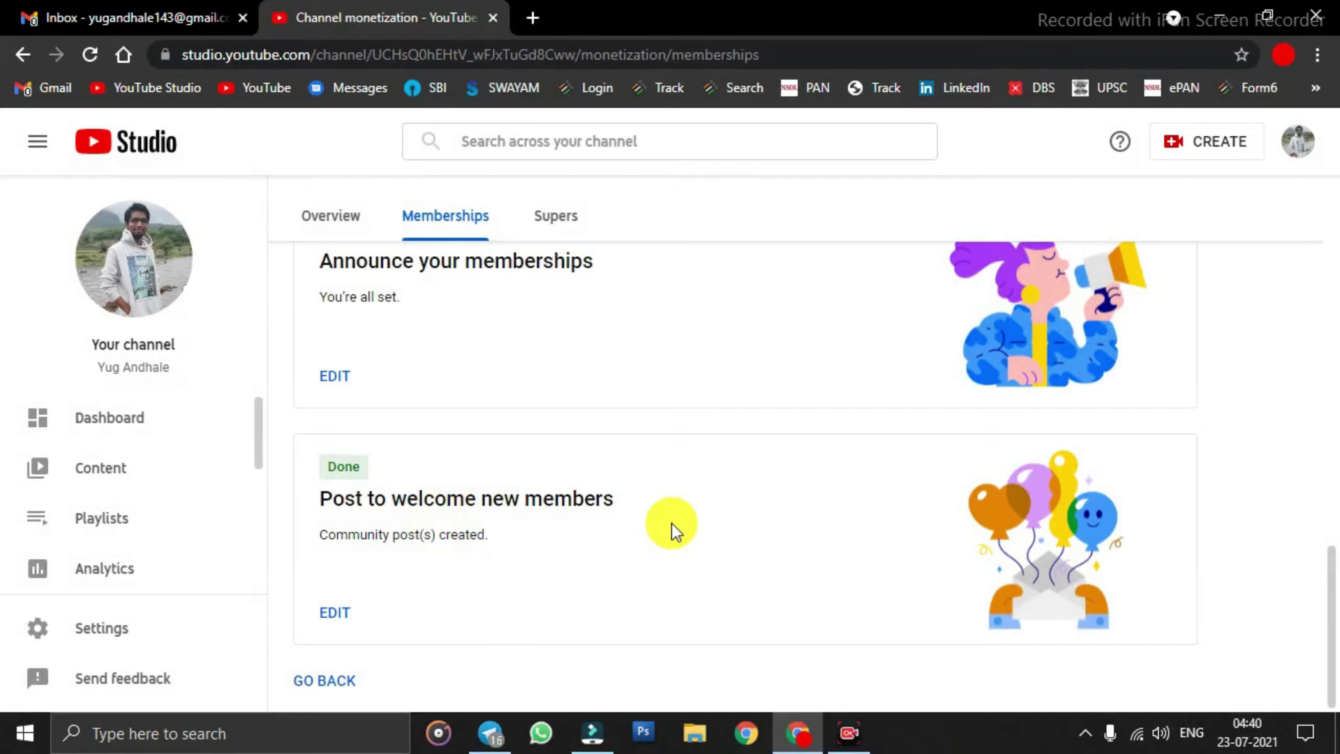
Step: Check the memberships setup progress, the Turn on option and the offer's review status on the Memberships page
{"action": "scroll", "coordinate": [672, 522], "scroll_direction": "up", "scroll_amount": 15}
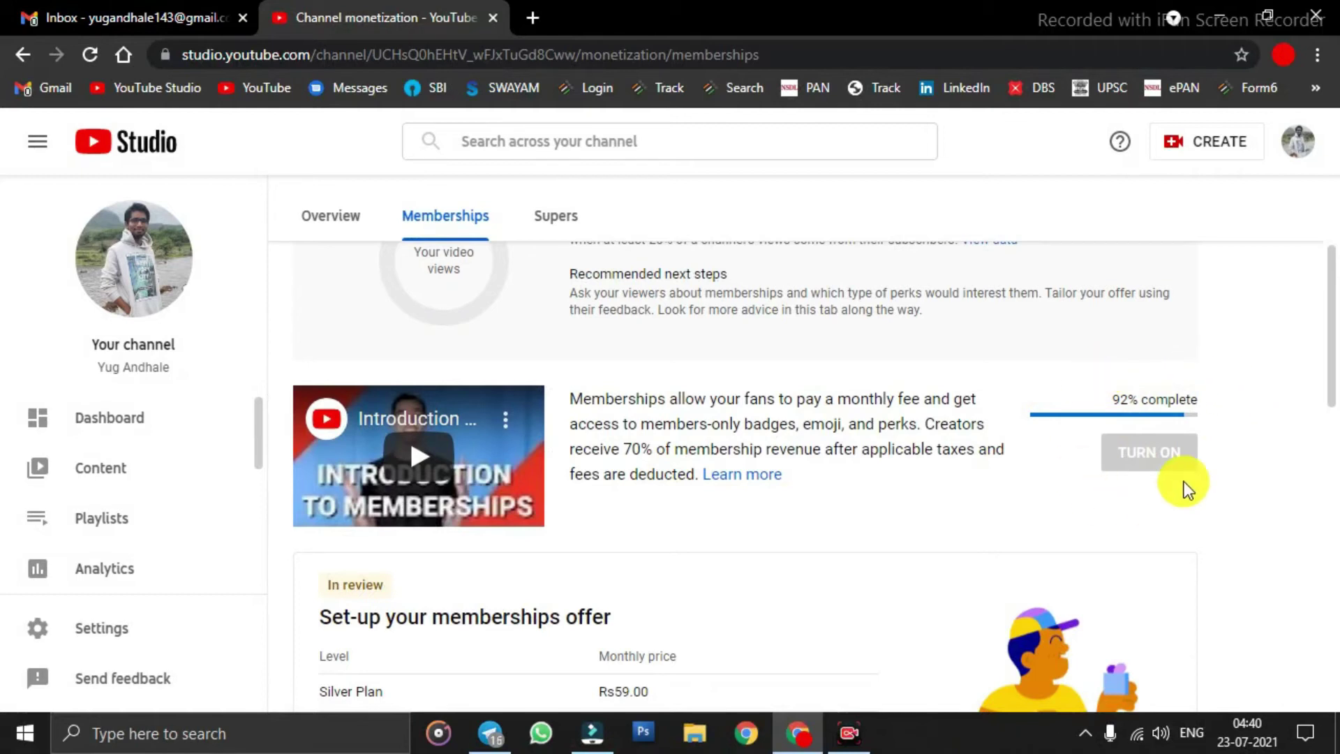
{"action": "scroll", "coordinate": [1208, 434], "scroll_direction": "down", "scroll_amount": 3}
{"action": "scroll", "coordinate": [651, 437], "scroll_direction": "up", "scroll_amount": 2}
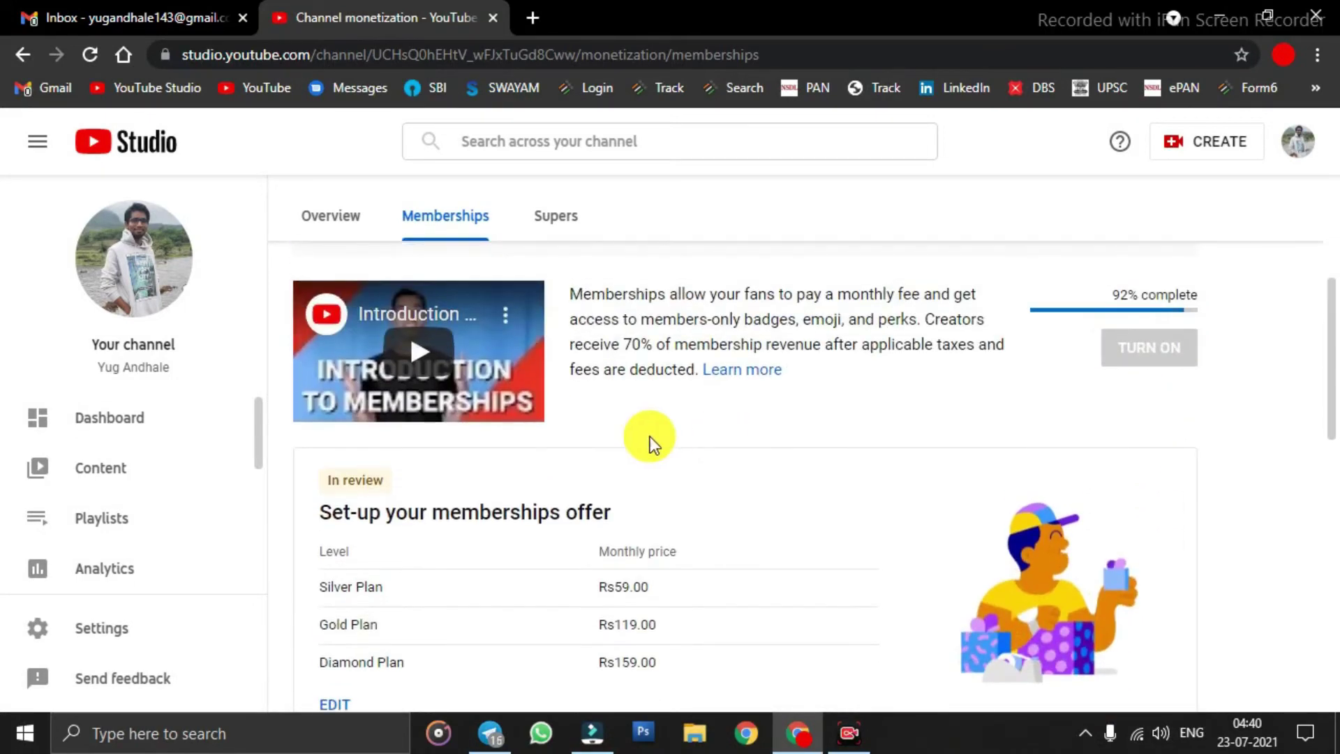
{"action": "left_click", "coordinate": [1217, 284]}
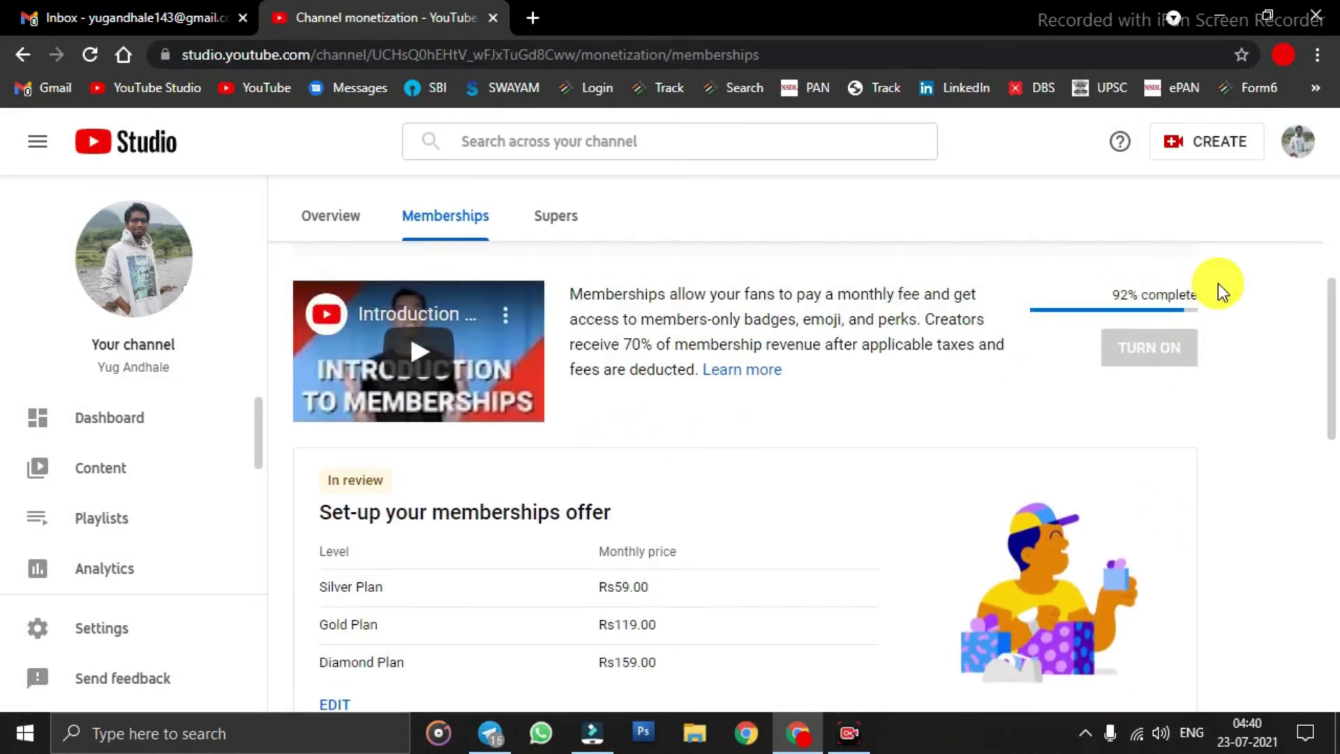
{"action": "left_click_drag", "start_coordinate": [1113, 302], "coordinate": [1200, 291]}
{"action": "left_click", "coordinate": [1200, 292]}
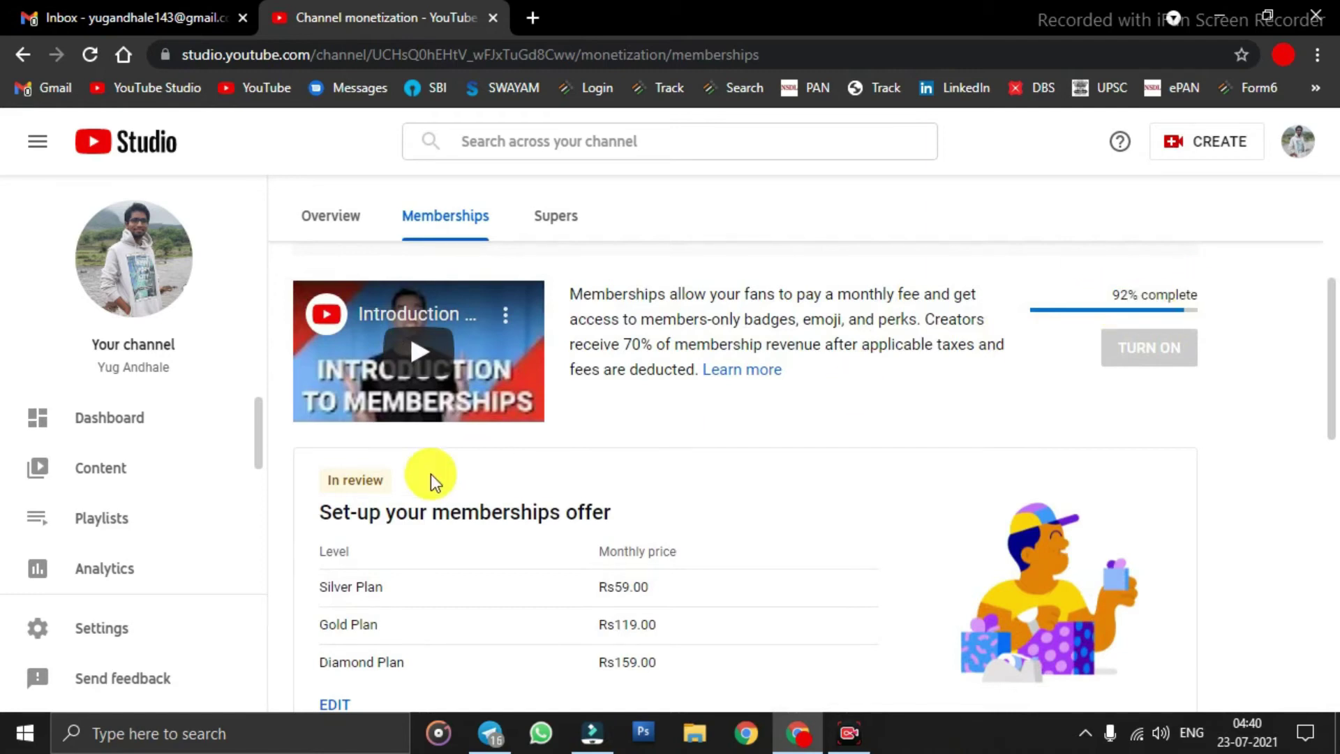
Step: Examine the memberships offer's review status and the setup sections below it
{"action": "left_click_drag", "start_coordinate": [341, 484], "coordinate": [389, 484]}
{"action": "left_click", "coordinate": [388, 484]}
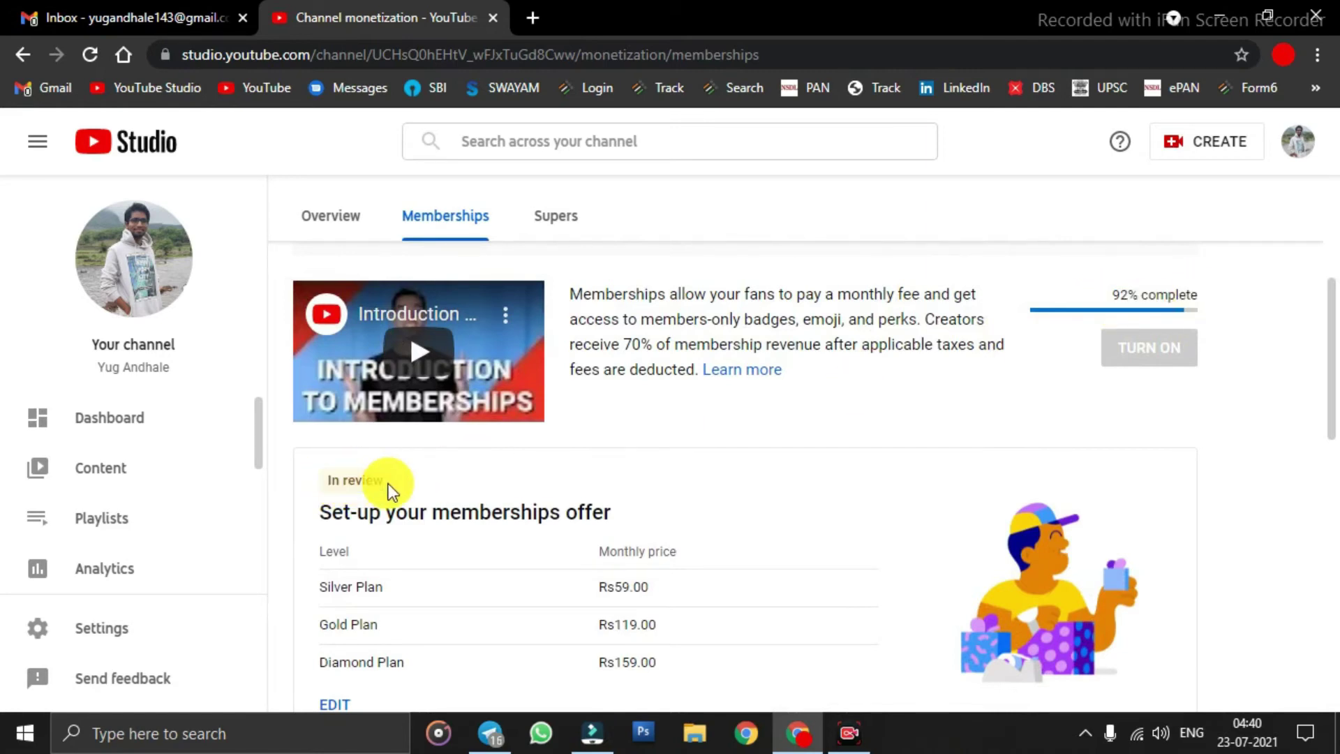
{"action": "scroll", "coordinate": [388, 484], "scroll_direction": "down", "scroll_amount": 9}
{"action": "scroll", "coordinate": [449, 518], "scroll_direction": "up", "scroll_amount": 9}
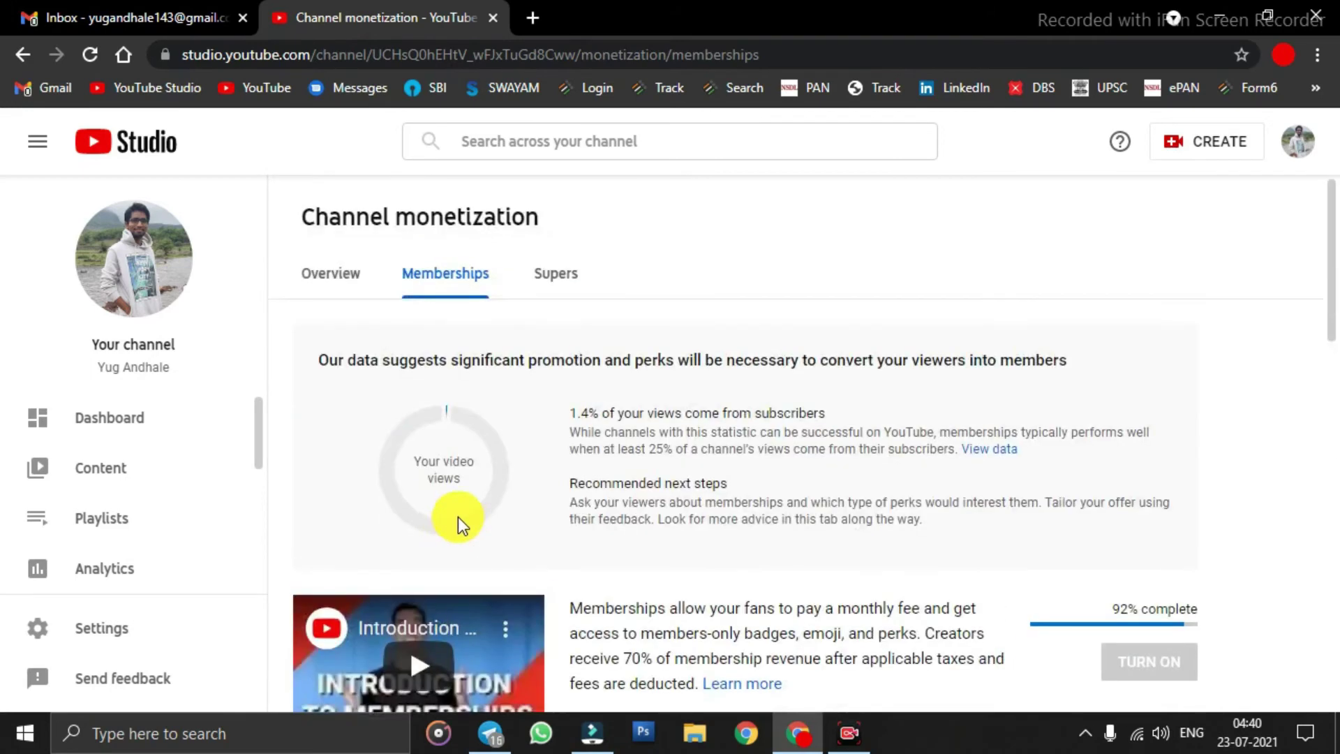
Step: Switch to Gmail and check the Promotions, Updates, Forums and Primary inbox categories for a message about the review
{"action": "left_click", "coordinate": [142, 19]}
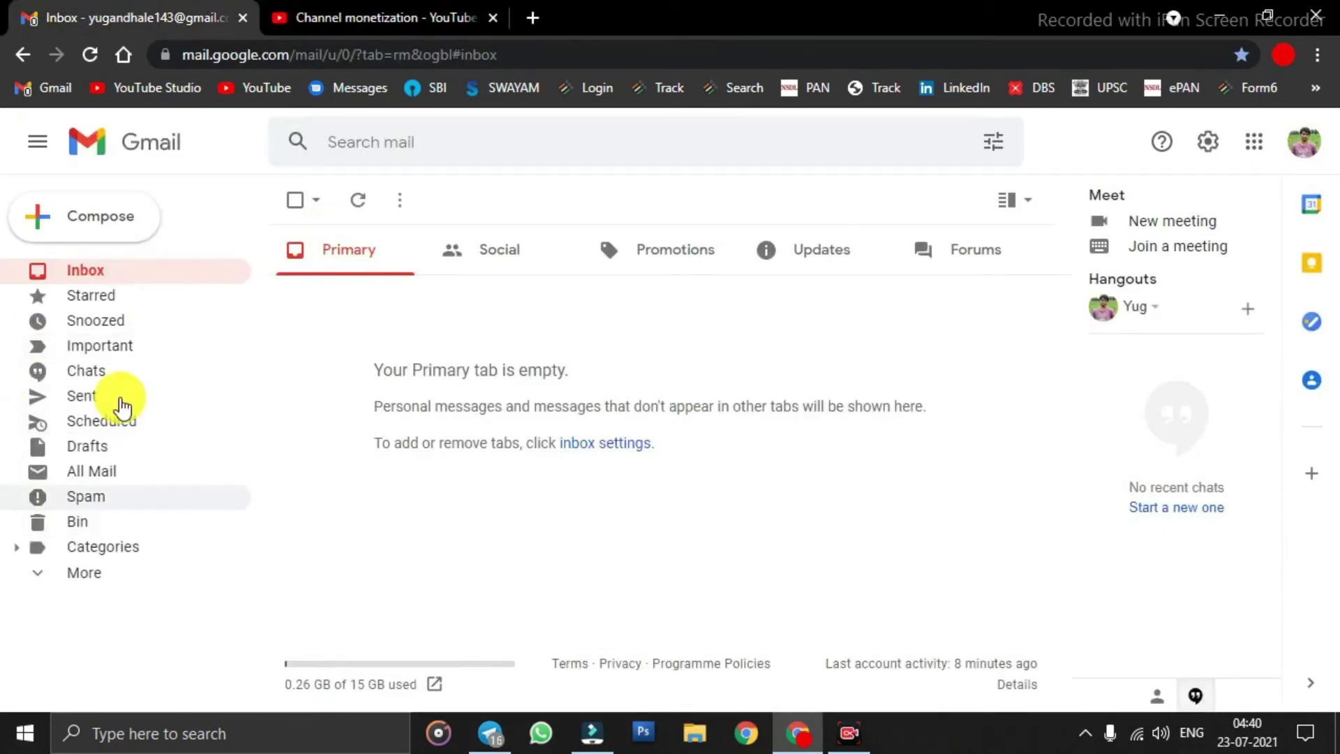
{"action": "left_click", "coordinate": [663, 260]}
{"action": "left_click", "coordinate": [827, 260]}
{"action": "left_click", "coordinate": [956, 264]}
{"action": "left_click", "coordinate": [395, 276]}
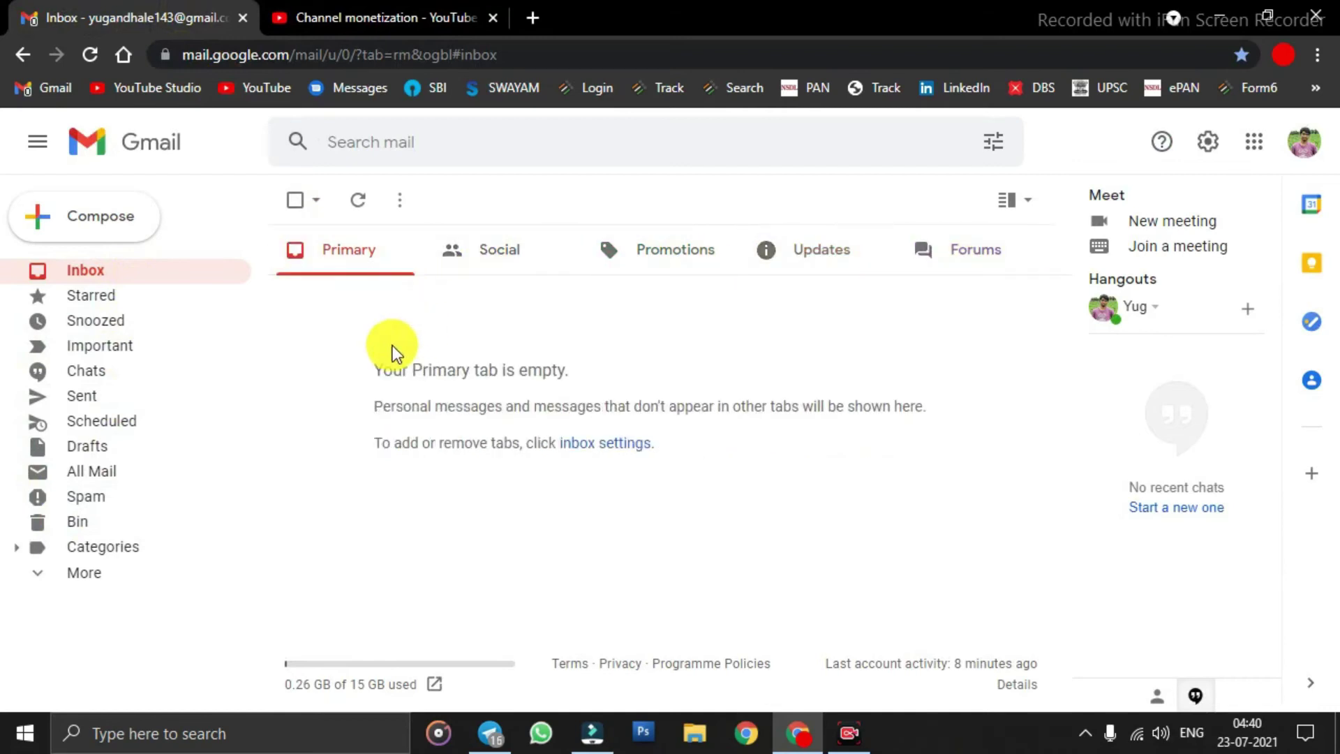
Step: Return to the Memberships page in YouTube Studio and review the setup progress, plan levels, badges, emoji, announcement and welcome post sections
{"action": "left_click", "coordinate": [385, 17]}
{"action": "scroll", "coordinate": [613, 593], "scroll_direction": "down", "scroll_amount": 5}
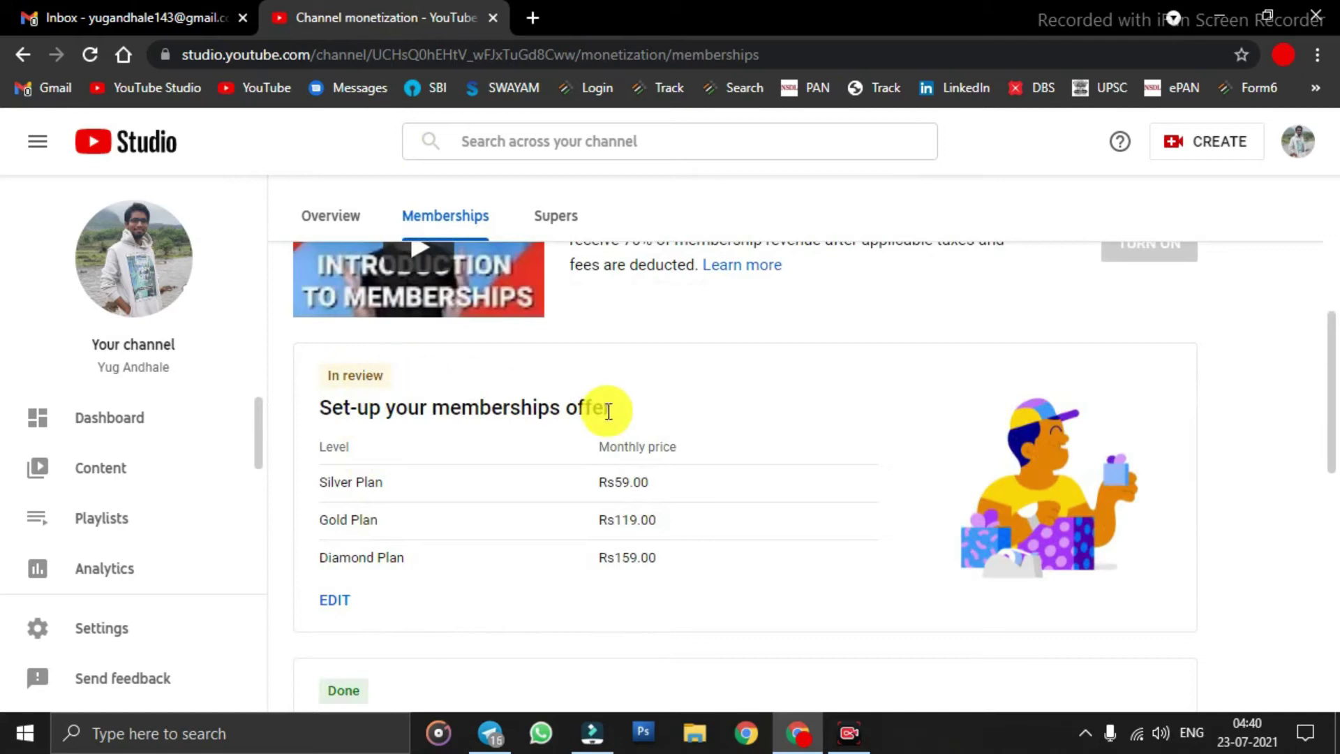
{"action": "scroll", "coordinate": [606, 410], "scroll_direction": "down", "scroll_amount": 3}
{"action": "scroll", "coordinate": [843, 434], "scroll_direction": "up", "scroll_amount": 10}
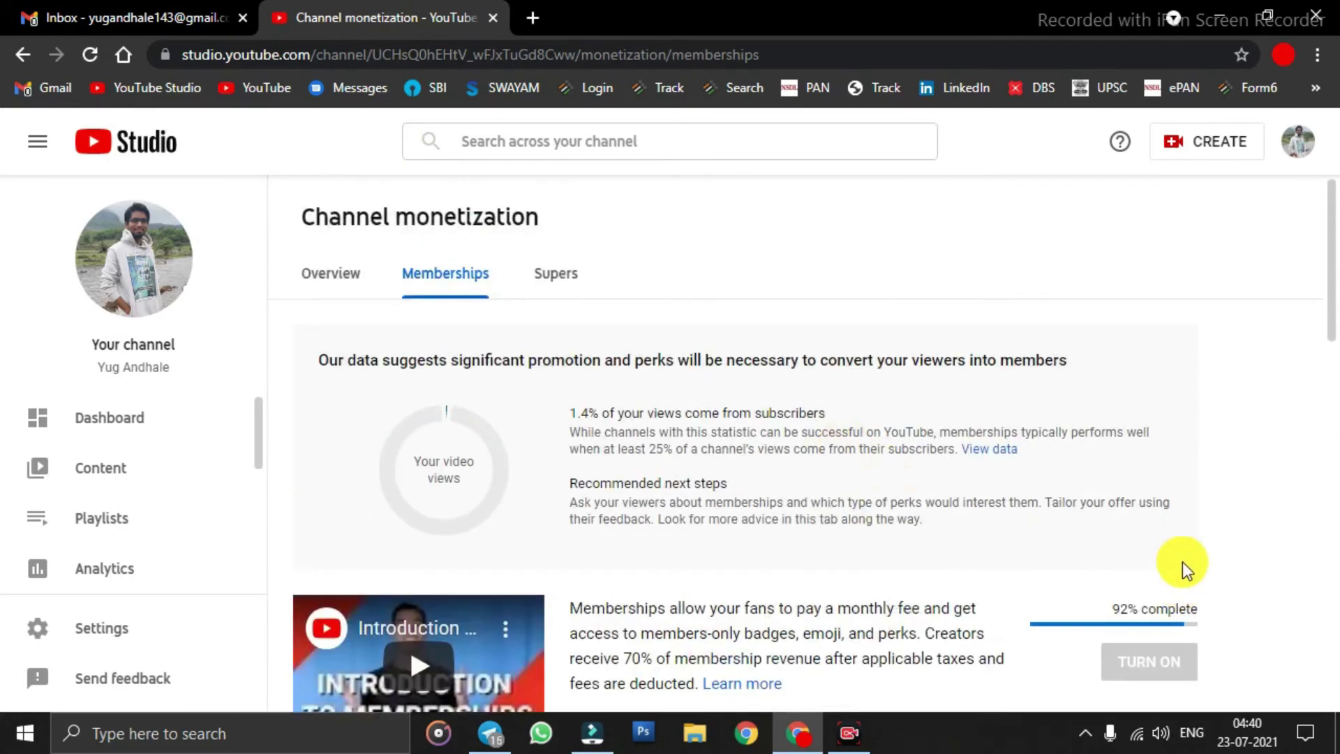
{"action": "scroll", "coordinate": [1187, 503], "scroll_direction": "down", "scroll_amount": 2}
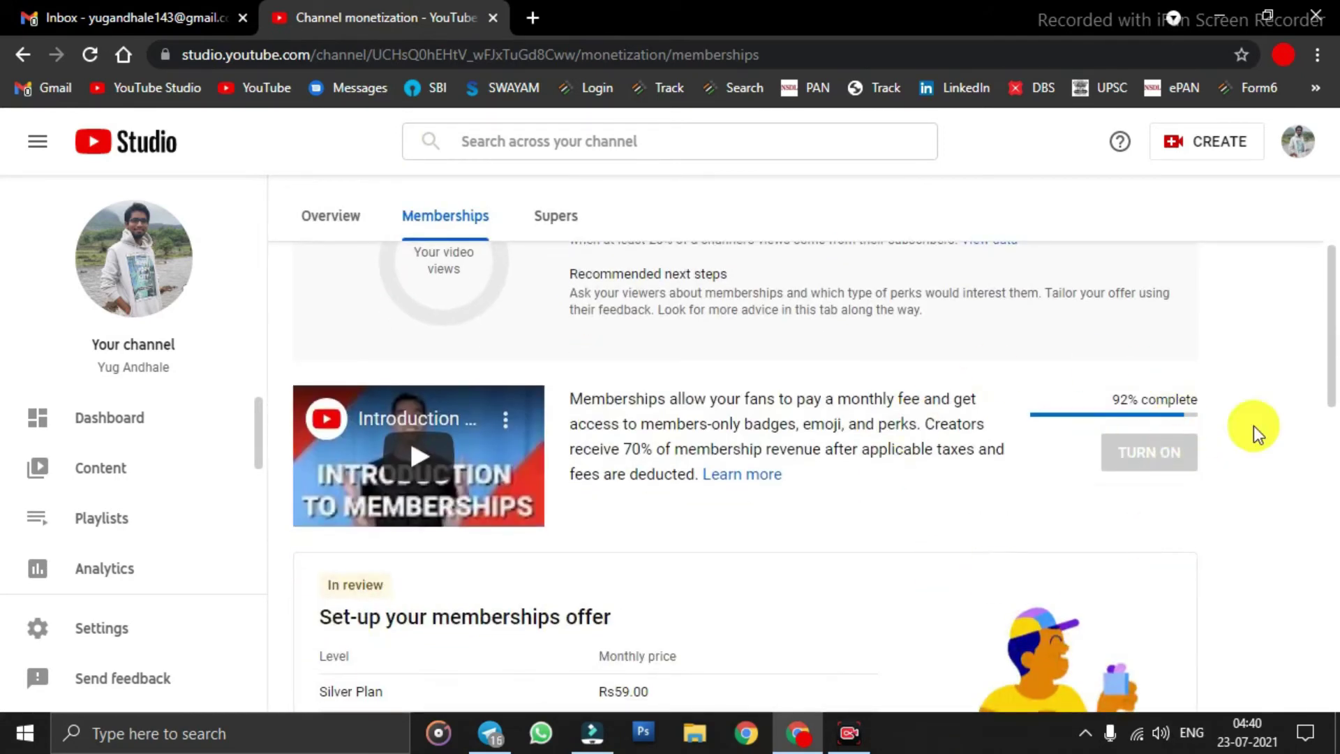
{"action": "scroll", "coordinate": [881, 463], "scroll_direction": "down", "scroll_amount": 1}
{"action": "scroll", "coordinate": [656, 458], "scroll_direction": "down", "scroll_amount": 10}
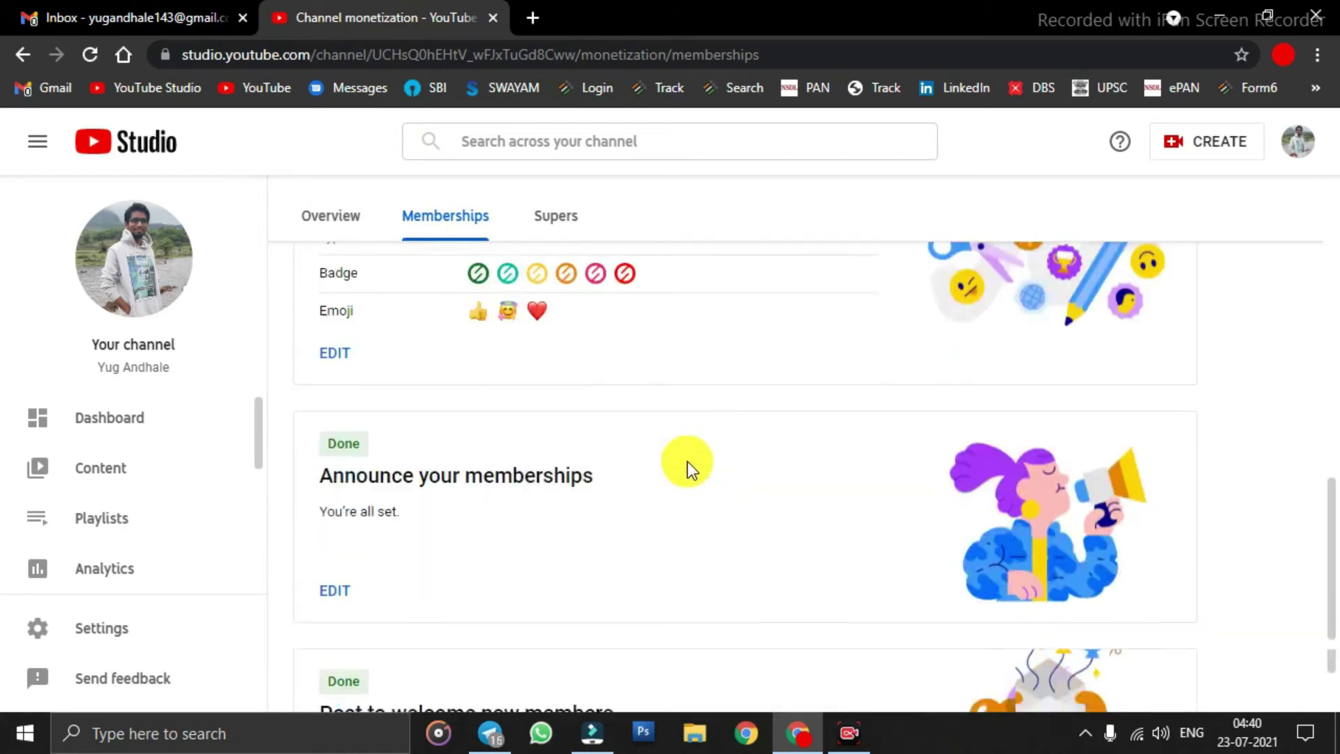
{"action": "scroll", "coordinate": [757, 463], "scroll_direction": "up", "scroll_amount": 15}
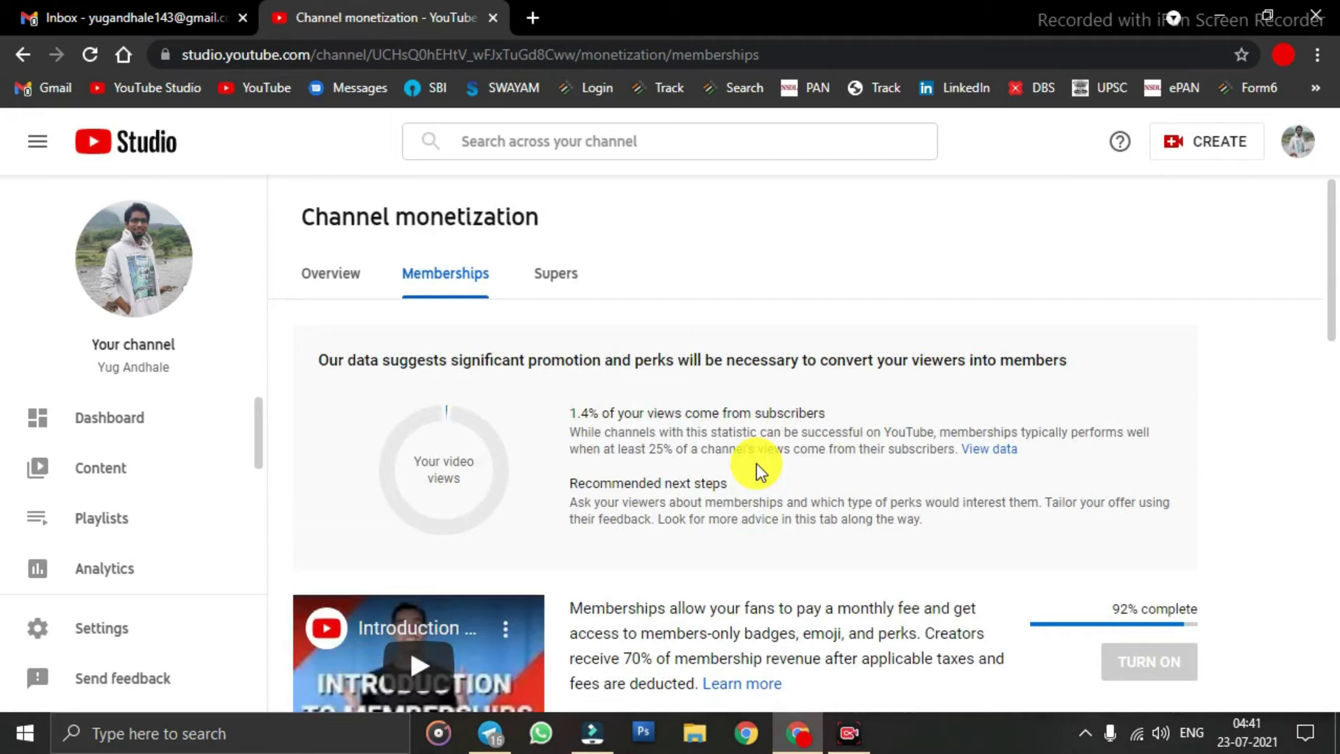
{"action": "scroll", "coordinate": [757, 463], "scroll_direction": "down", "scroll_amount": 12}
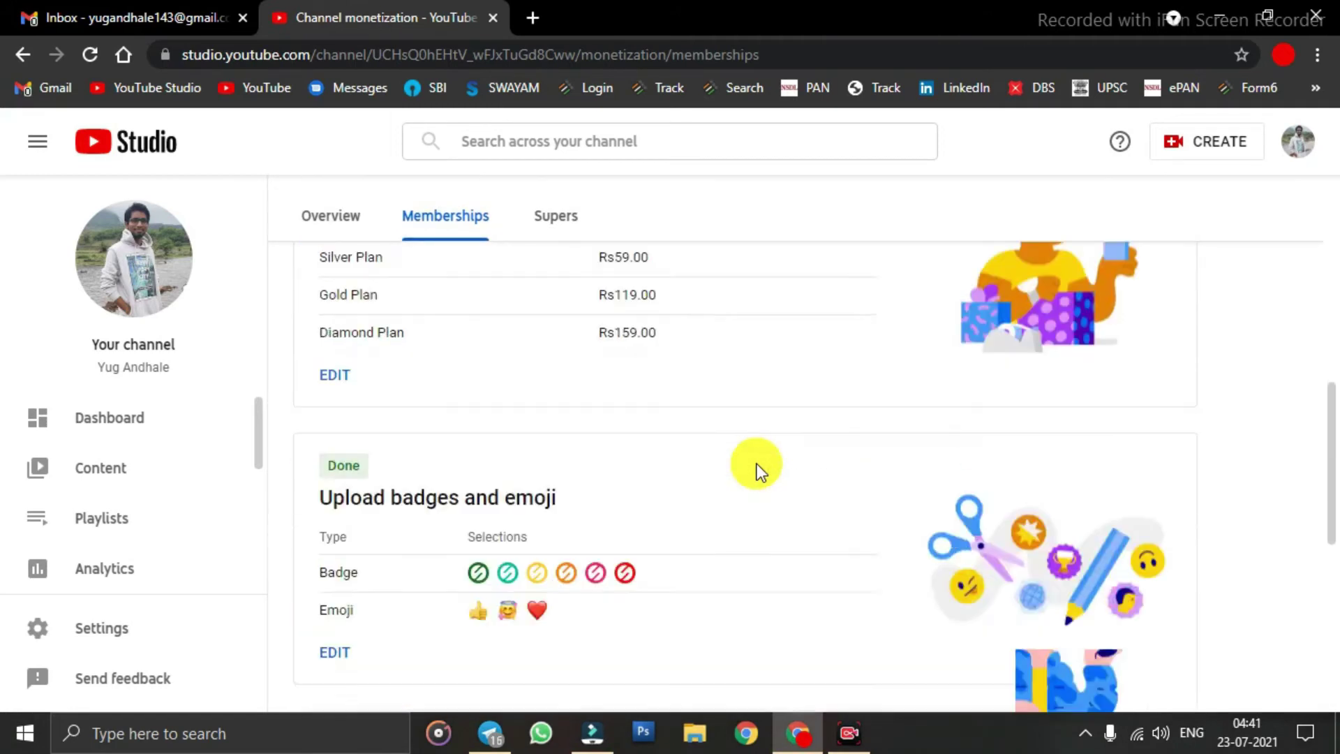
{"action": "scroll", "coordinate": [757, 464], "scroll_direction": "up", "scroll_amount": 6}
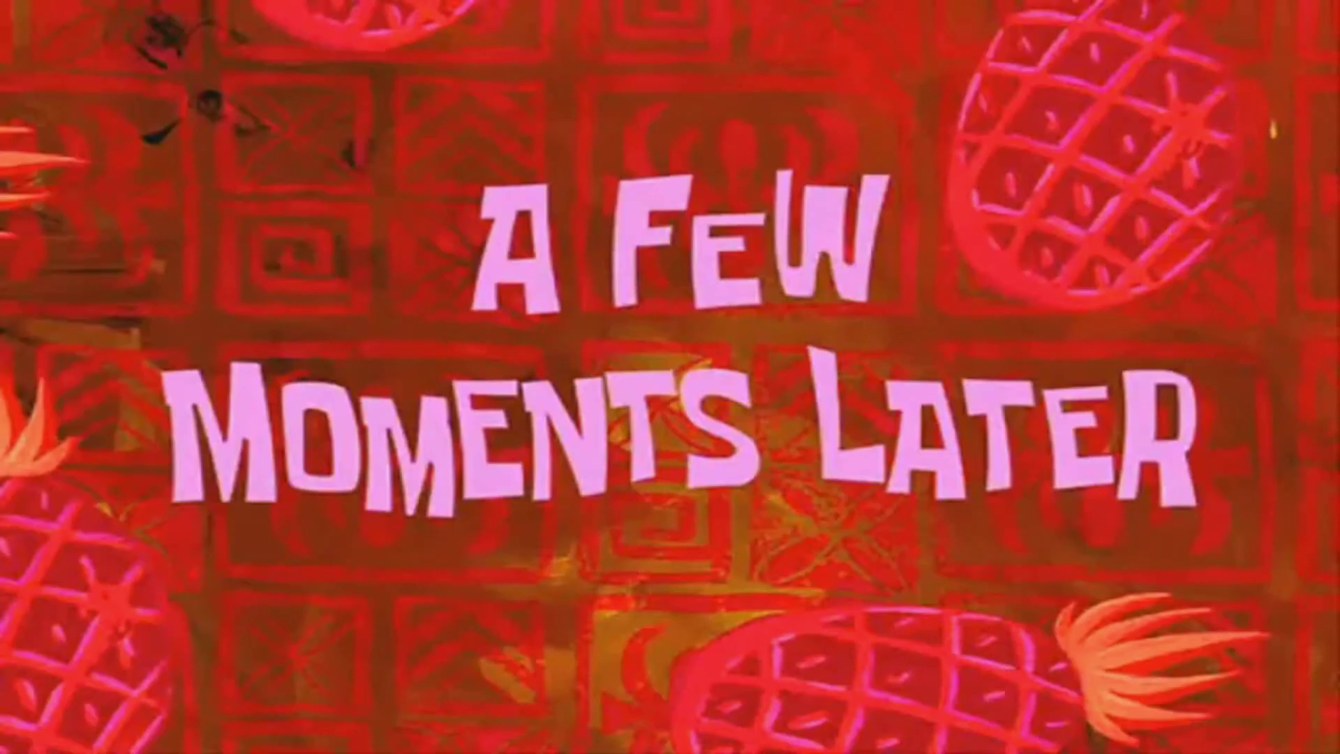
Step: Open YouTube's perks approval email from Gmail's Updates category and read it through to the end
{"action": "left_click", "coordinate": [823, 253]}
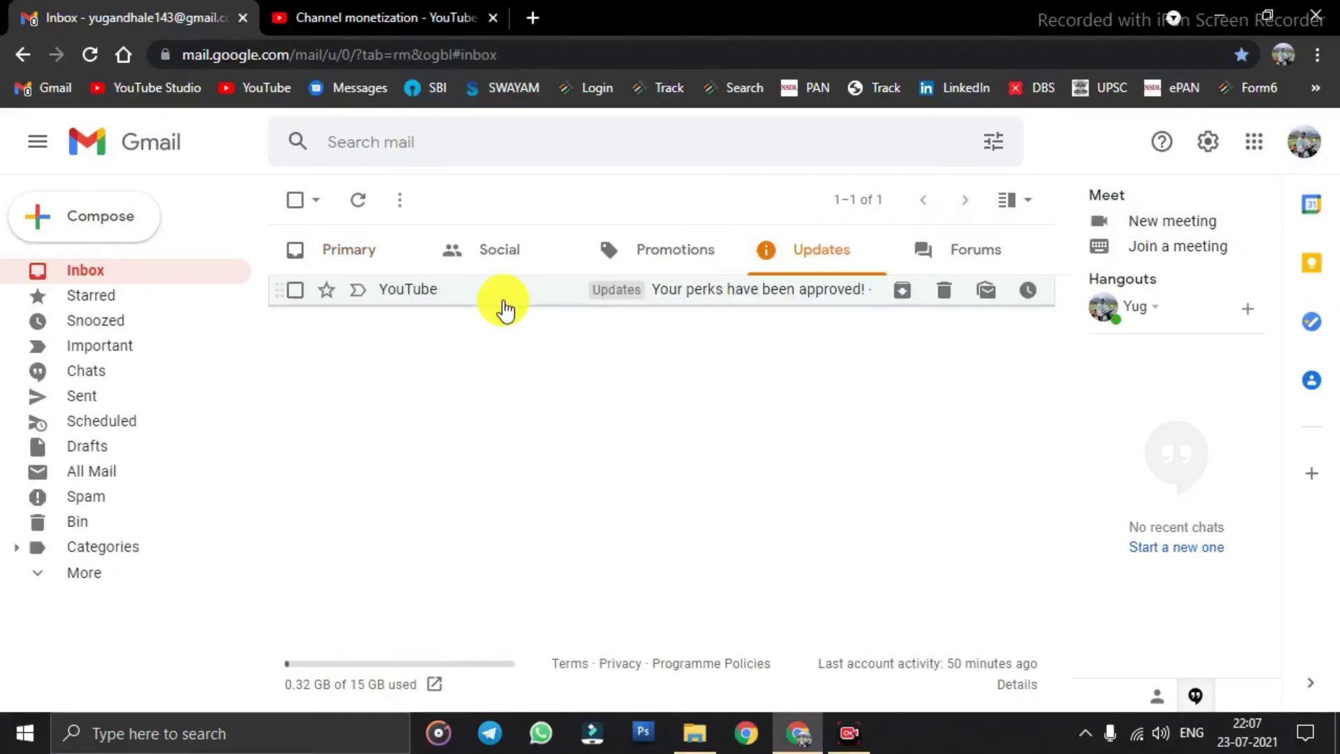
{"action": "left_click", "coordinate": [504, 307]}
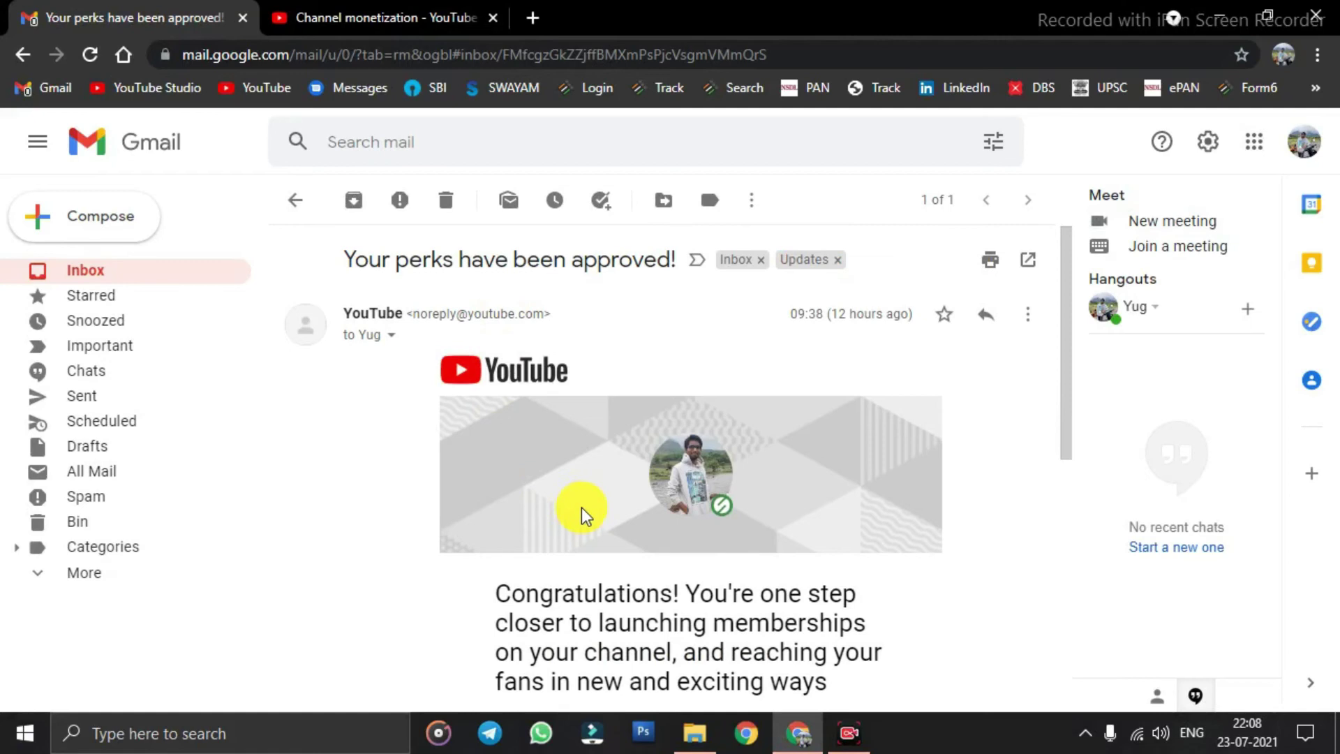
{"action": "scroll", "coordinate": [581, 508], "scroll_direction": "down", "scroll_amount": 3}
{"action": "left_click_drag", "start_coordinate": [517, 395], "coordinate": [677, 388]}
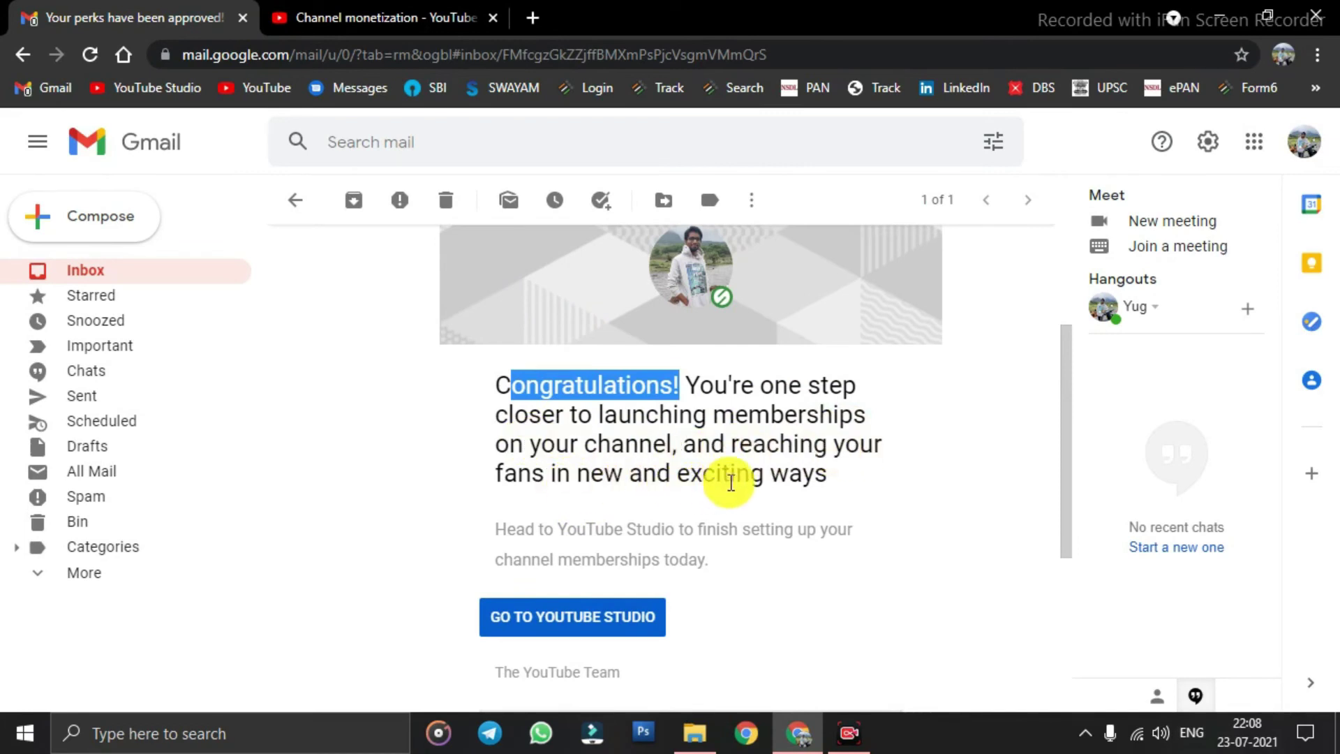
{"action": "scroll", "coordinate": [742, 414], "scroll_direction": "down", "scroll_amount": 4}
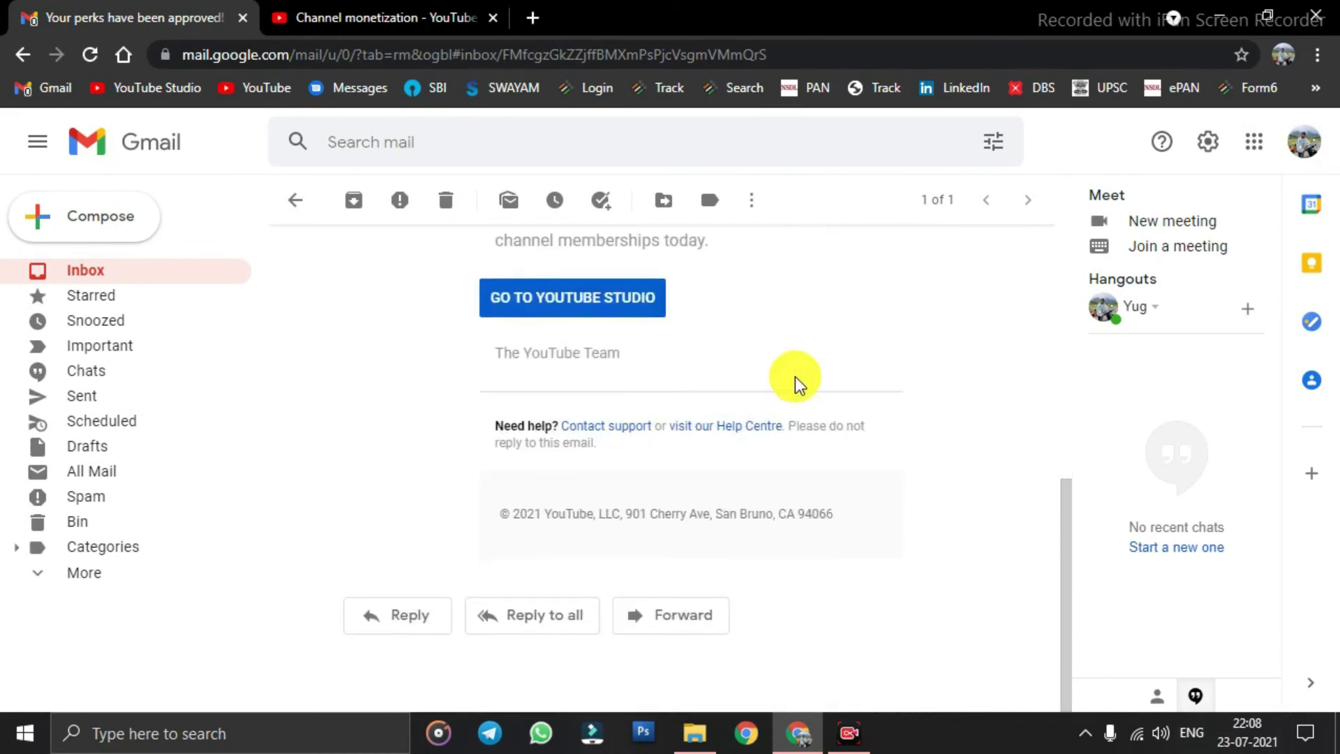
{"action": "scroll", "coordinate": [795, 377], "scroll_direction": "up", "scroll_amount": 3}
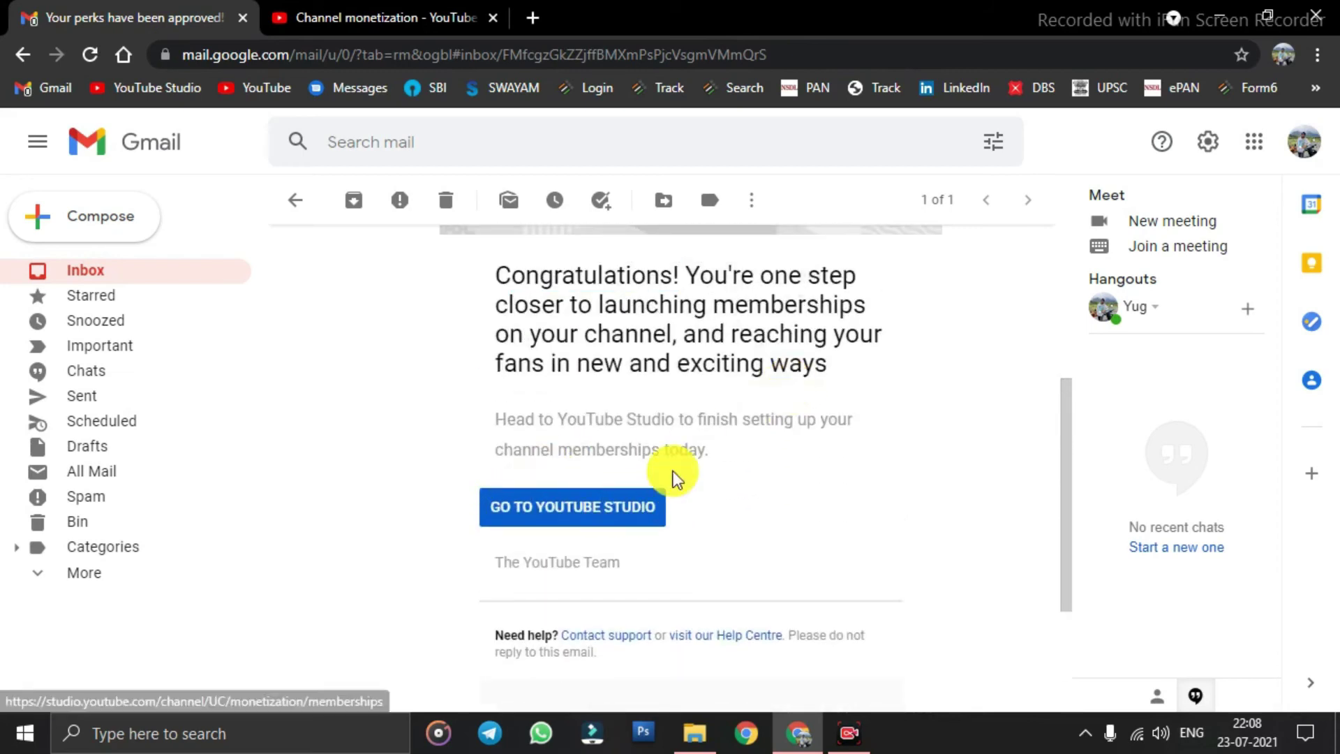
{"action": "scroll", "coordinate": [681, 468], "scroll_direction": "up", "scroll_amount": 3}
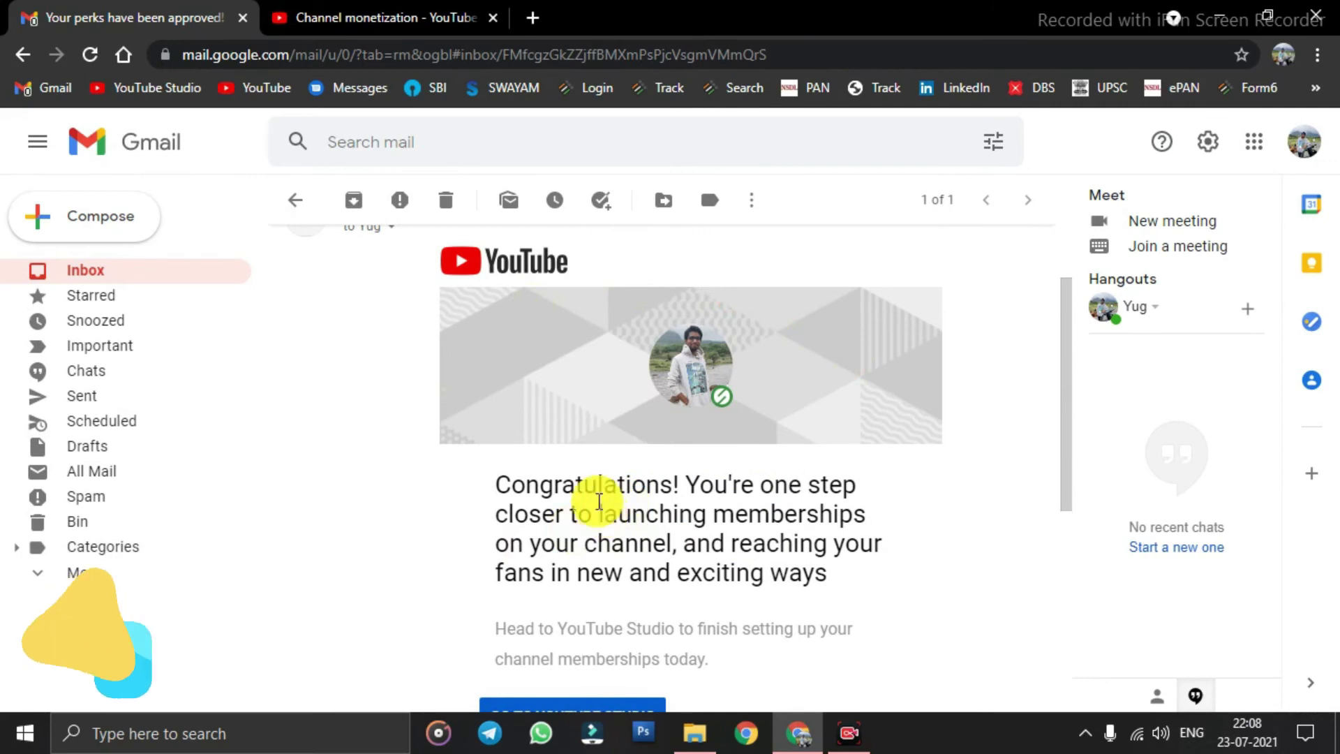
{"action": "scroll", "coordinate": [624, 498], "scroll_direction": "down", "scroll_amount": 6}
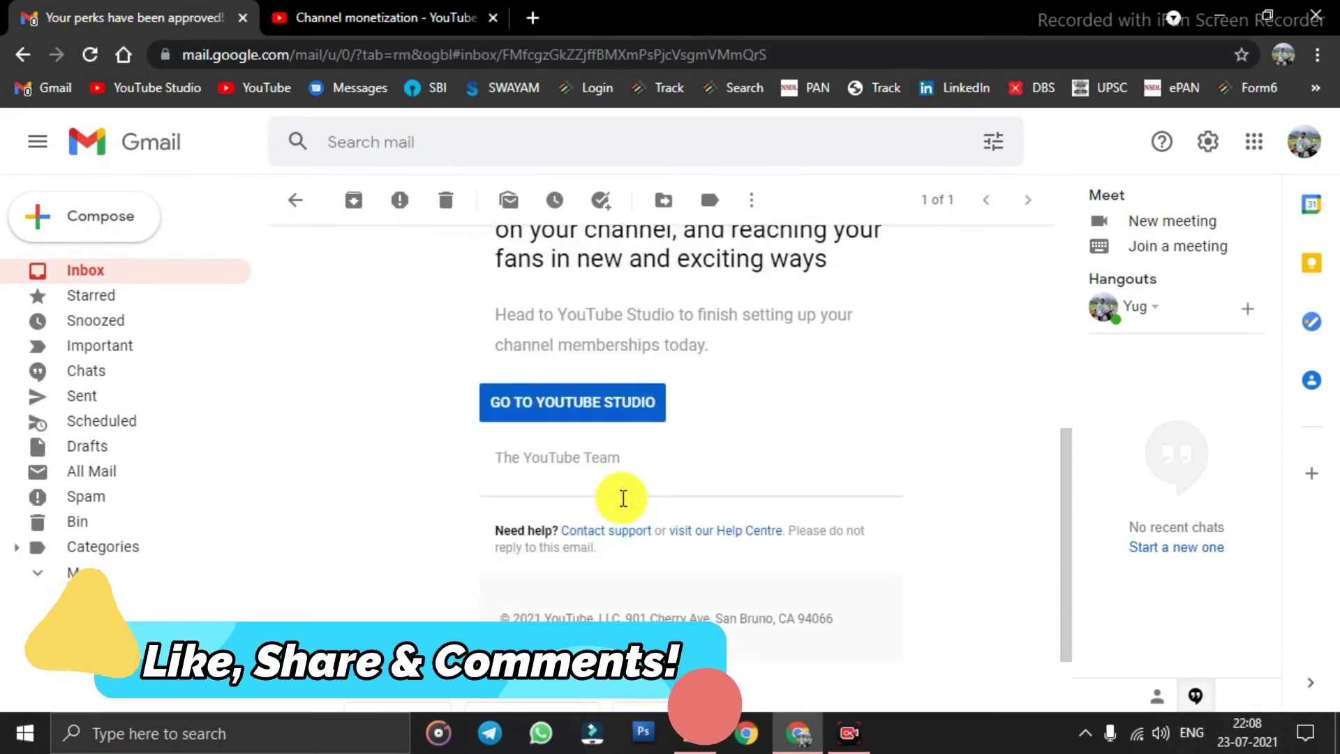
{"action": "scroll", "coordinate": [623, 498], "scroll_direction": "up", "scroll_amount": 6}
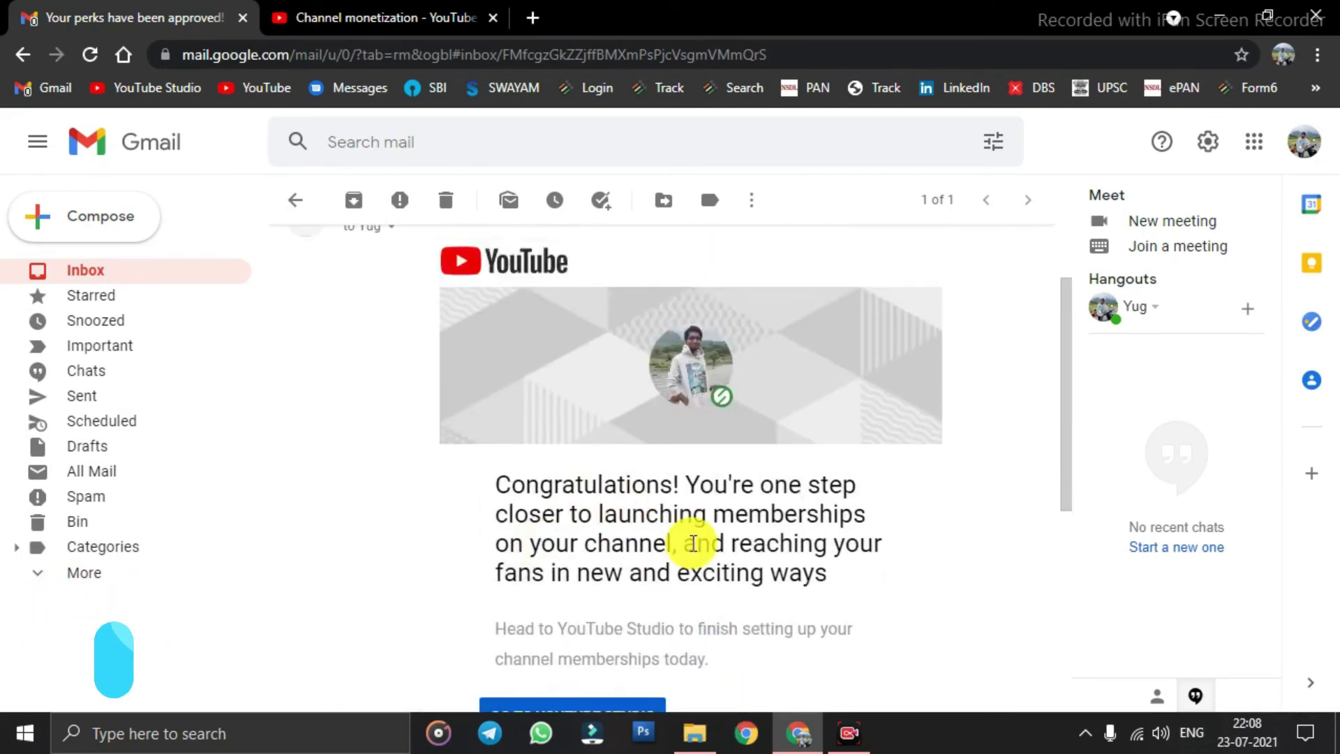
Step: Reread the approval email's congratulations message and its instructions for finishing the channel memberships setup in YouTube Studio
{"action": "left_click_drag", "start_coordinate": [548, 484], "coordinate": [682, 484]}
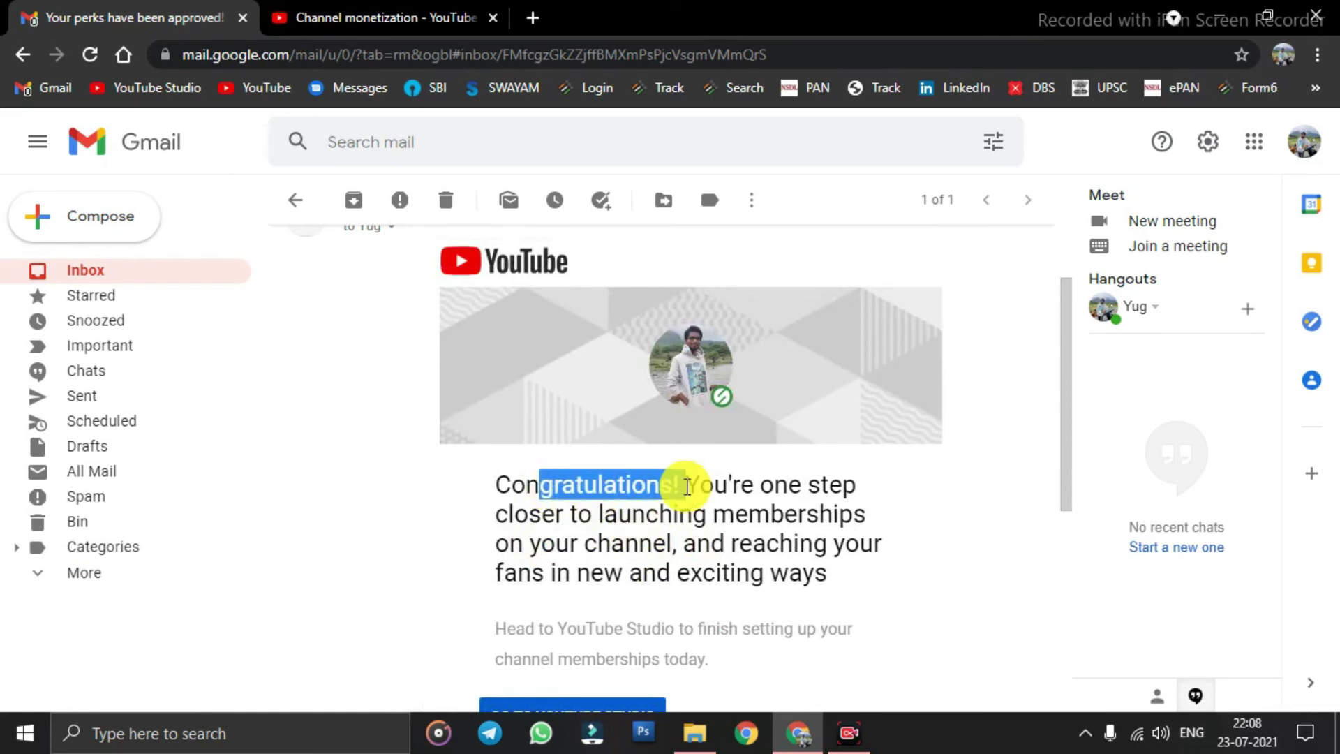
{"action": "left_click", "coordinate": [659, 510]}
{"action": "scroll", "coordinate": [659, 511], "scroll_direction": "down", "scroll_amount": 6}
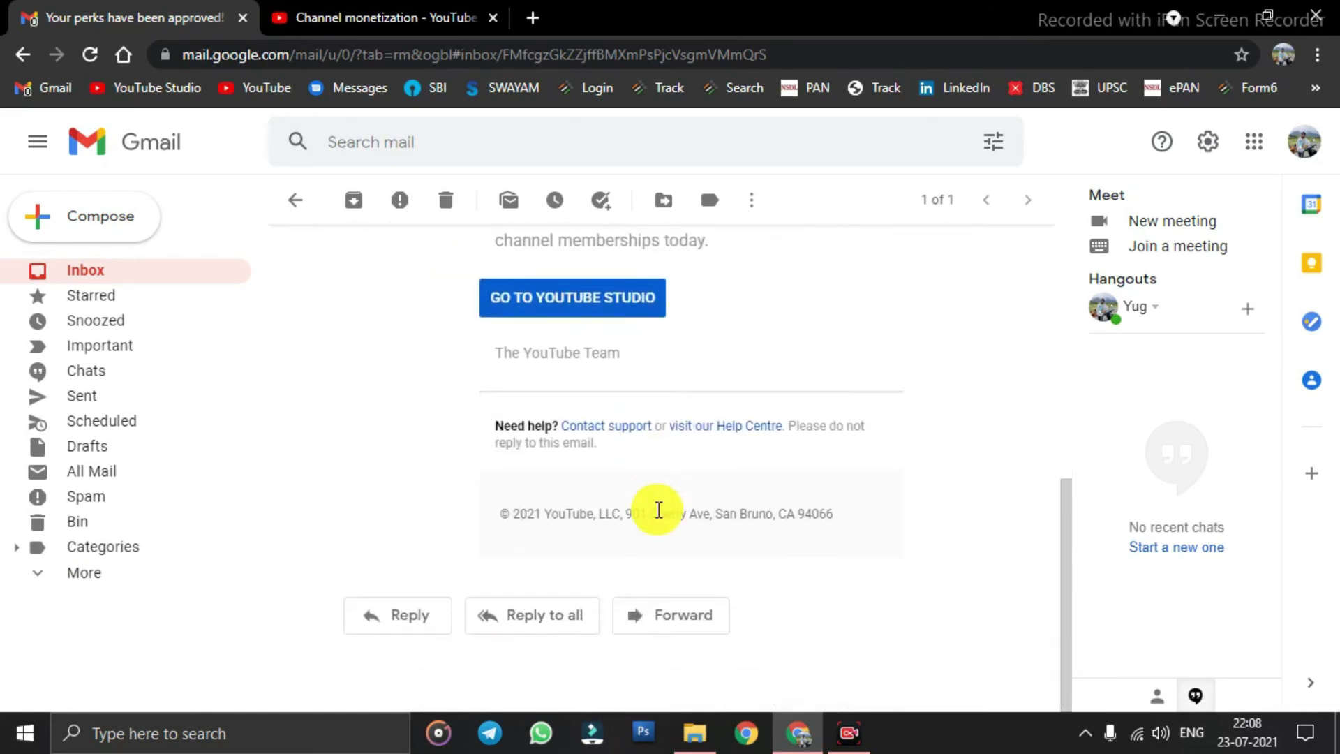
{"action": "scroll", "coordinate": [658, 509], "scroll_direction": "up", "scroll_amount": 5}
{"action": "left_click_drag", "start_coordinate": [568, 433], "coordinate": [718, 424]}
{"action": "left_click", "coordinate": [719, 424]}
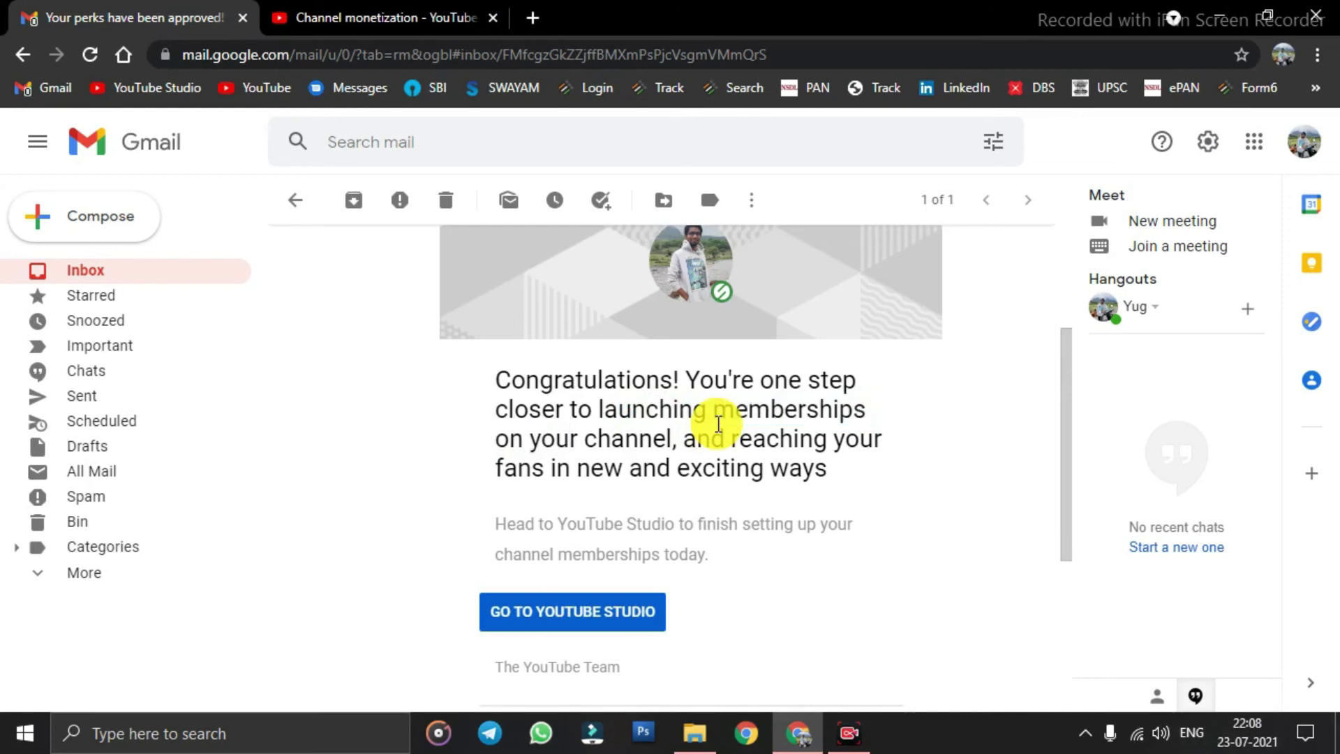
{"action": "scroll", "coordinate": [710, 500], "scroll_direction": "up", "scroll_amount": 3}
{"action": "scroll", "coordinate": [726, 528], "scroll_direction": "down", "scroll_amount": 2}
{"action": "scroll", "coordinate": [726, 526], "scroll_direction": "down", "scroll_amount": 2}
{"action": "left_click_drag", "start_coordinate": [658, 464], "coordinate": [784, 466]}
{"action": "left_click", "coordinate": [784, 465]}
{"action": "scroll", "coordinate": [784, 447], "scroll_direction": "up", "scroll_amount": 4}
{"action": "scroll", "coordinate": [784, 412], "scroll_direction": "down", "scroll_amount": 3}
{"action": "scroll", "coordinate": [782, 412], "scroll_direction": "up", "scroll_amount": 3}
Step: Switch back to YouTube Studio, open the channel's Monetization section and look over the Memberships page
{"action": "left_click", "coordinate": [384, 11]}
{"action": "scroll", "coordinate": [132, 503], "scroll_direction": "up", "scroll_amount": 2}
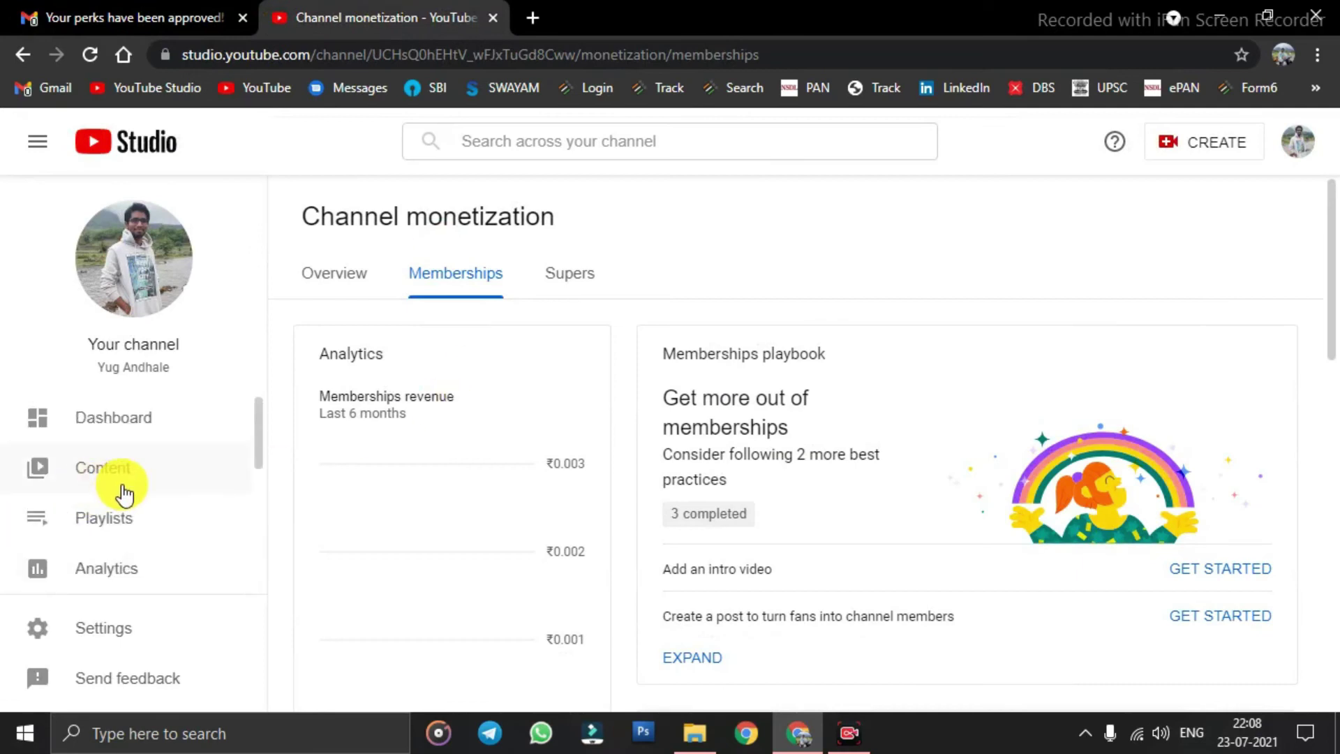
{"action": "scroll", "coordinate": [122, 476], "scroll_direction": "down", "scroll_amount": 2}
{"action": "left_click", "coordinate": [124, 482]}
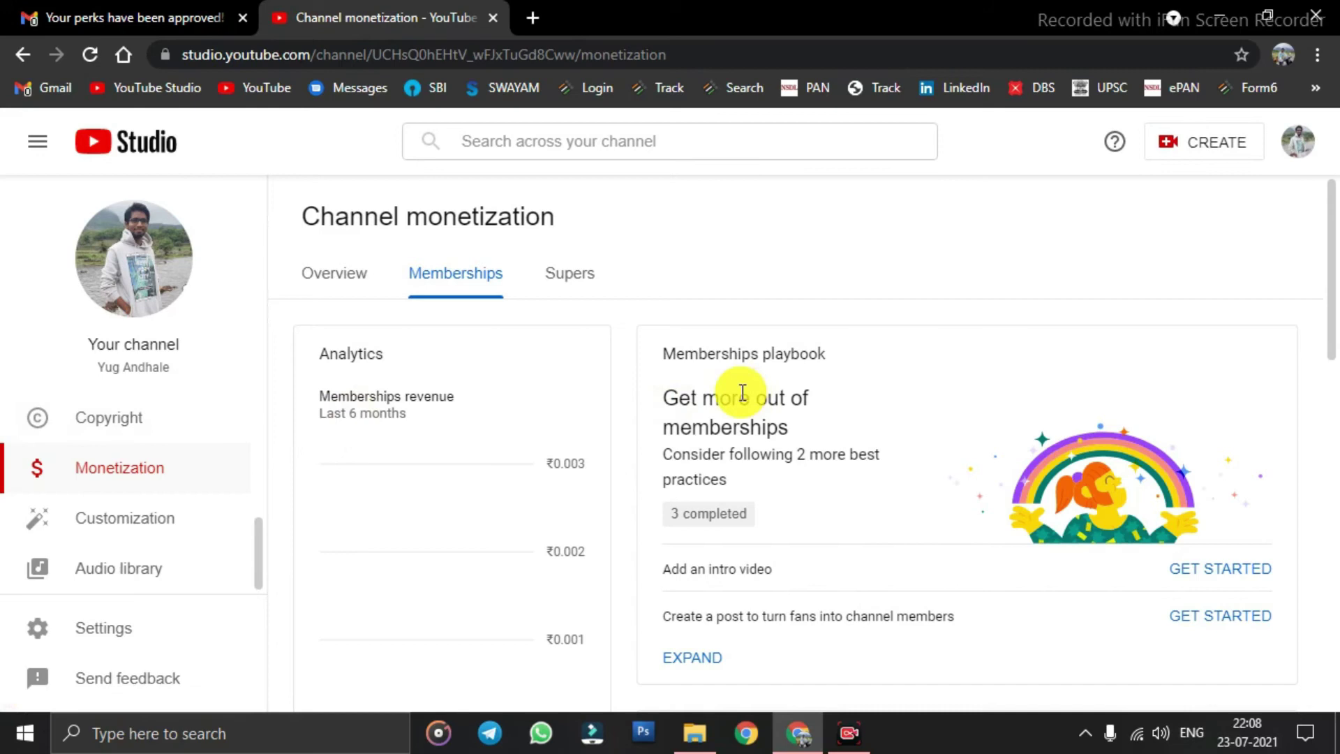
{"action": "scroll", "coordinate": [742, 392], "scroll_direction": "down", "scroll_amount": 8}
{"action": "scroll", "coordinate": [740, 393], "scroll_direction": "up", "scroll_amount": 8}
{"action": "scroll", "coordinate": [156, 518], "scroll_direction": "up", "scroll_amount": 4}
{"action": "scroll", "coordinate": [191, 476], "scroll_direction": "down", "scroll_amount": 4}
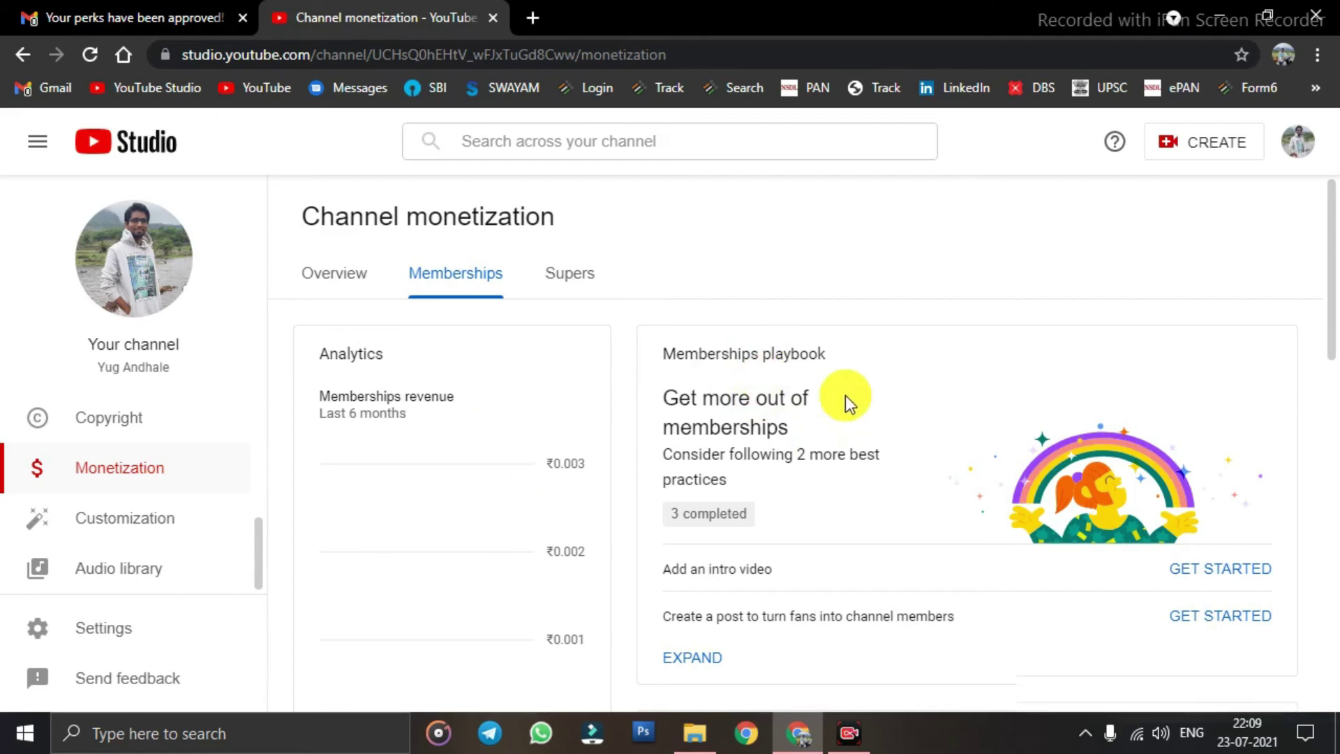
Step: Examine the memberships analytics, playbook, members list and the status of the Silver, Gold and Diamond plans
{"action": "scroll", "coordinate": [844, 395], "scroll_direction": "down", "scroll_amount": 6}
{"action": "scroll", "coordinate": [845, 395], "scroll_direction": "up", "scroll_amount": 3}
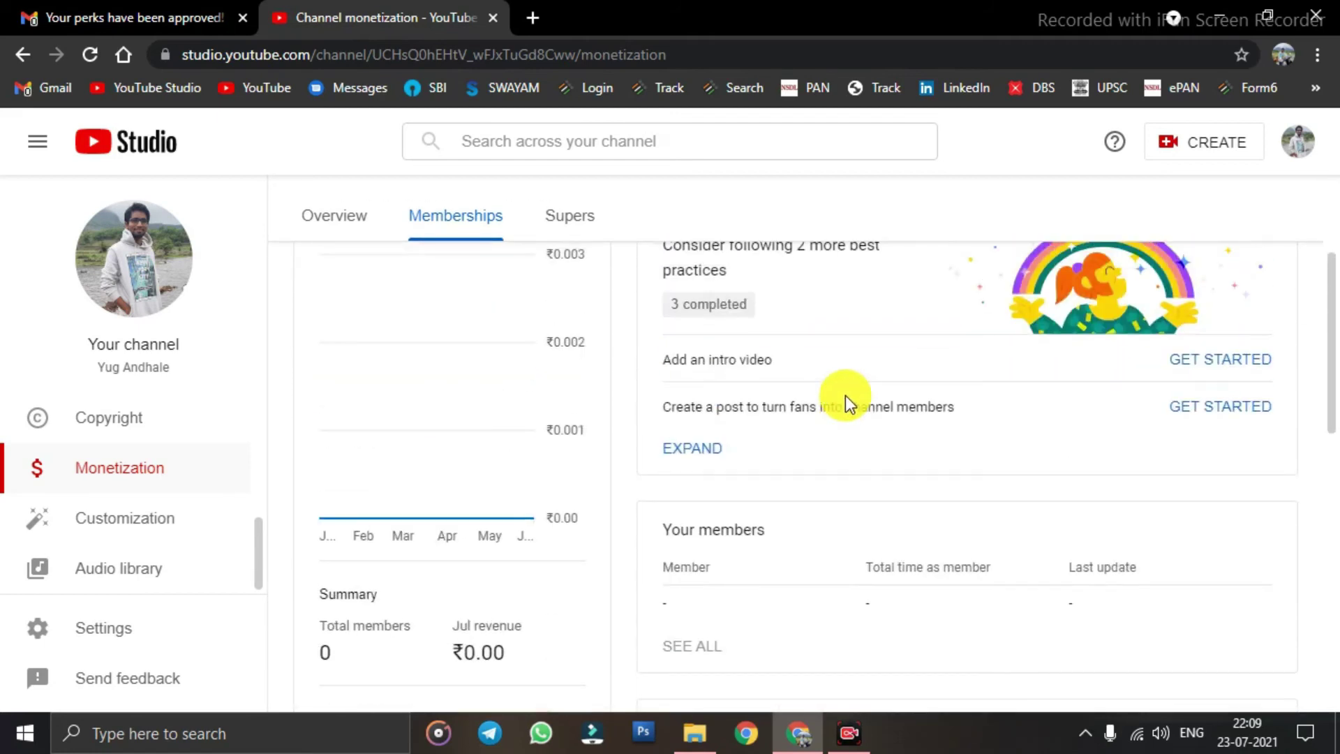
{"action": "scroll", "coordinate": [845, 395], "scroll_direction": "up", "scroll_amount": 2}
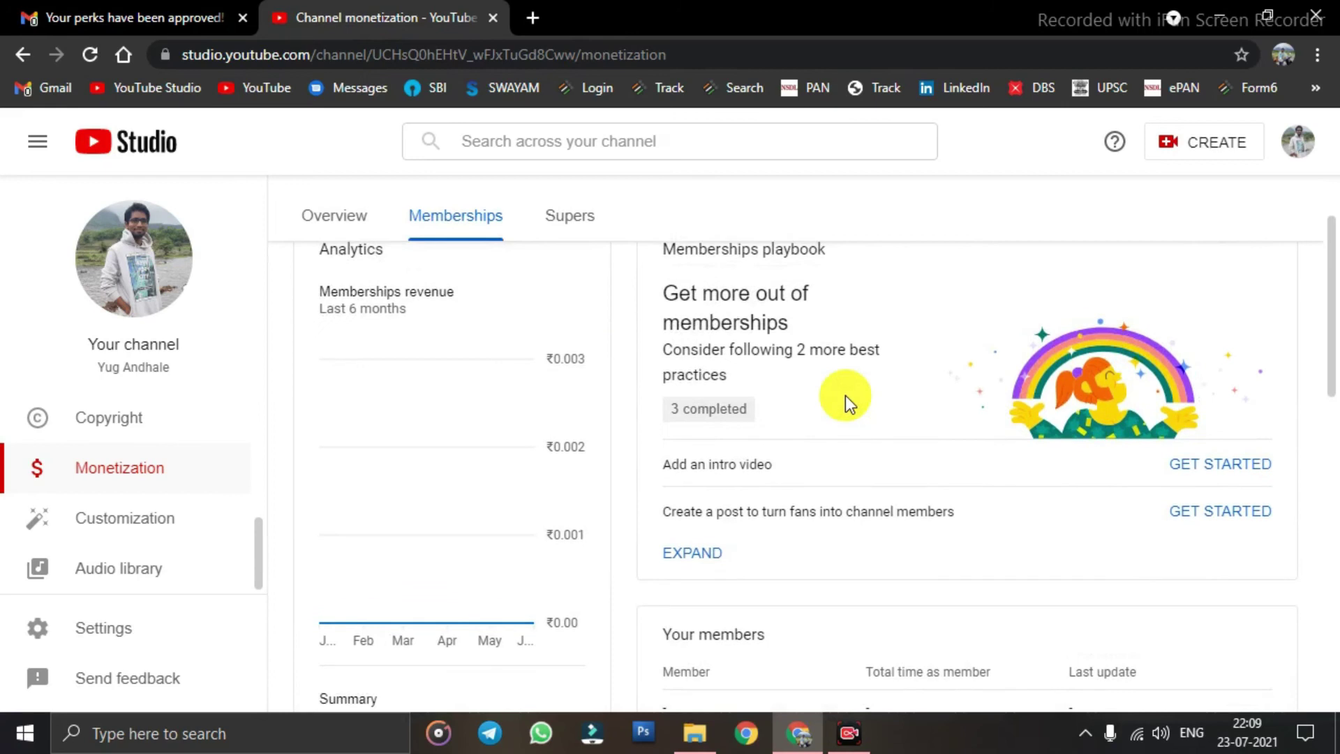
{"action": "scroll", "coordinate": [733, 419], "scroll_direction": "down", "scroll_amount": 4}
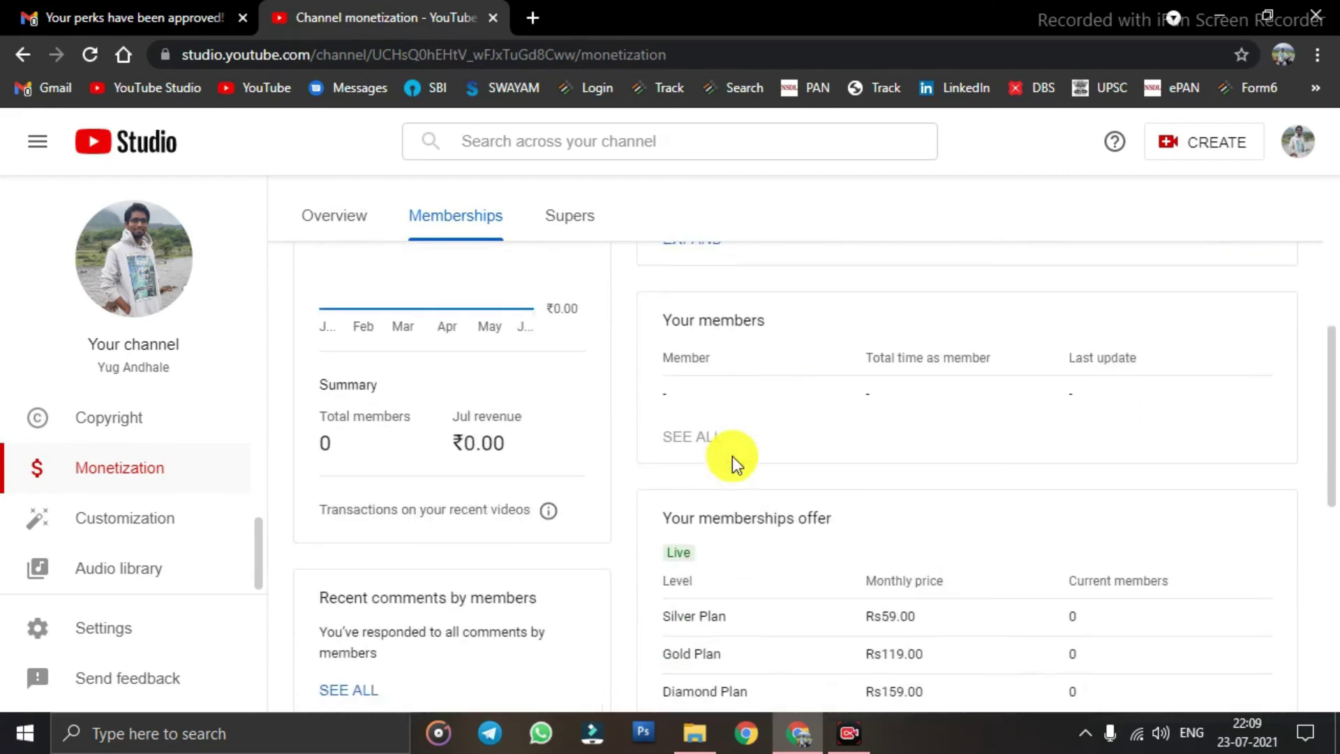
{"action": "scroll", "coordinate": [769, 356], "scroll_direction": "down", "scroll_amount": 2}
{"action": "scroll", "coordinate": [761, 417], "scroll_direction": "down", "scroll_amount": 2}
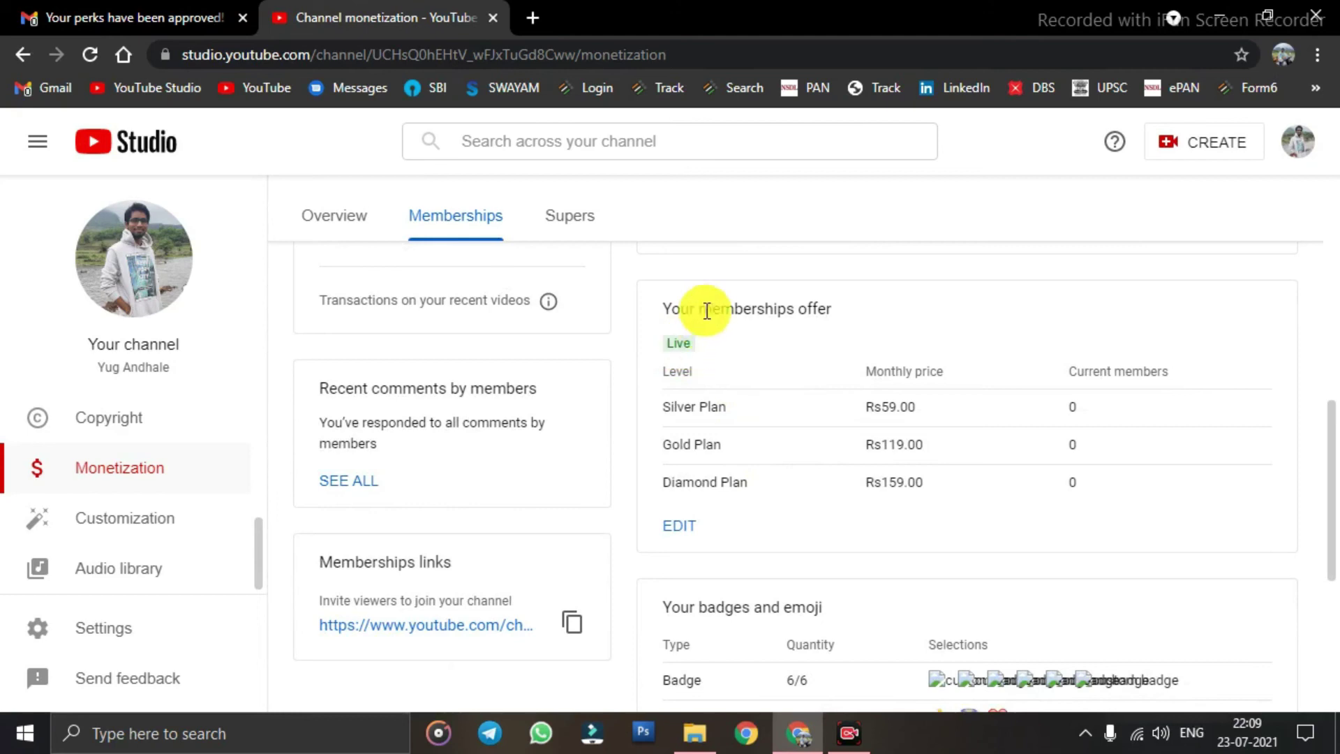
{"action": "left_click_drag", "start_coordinate": [722, 320], "coordinate": [847, 324]}
{"action": "left_click", "coordinate": [766, 353]}
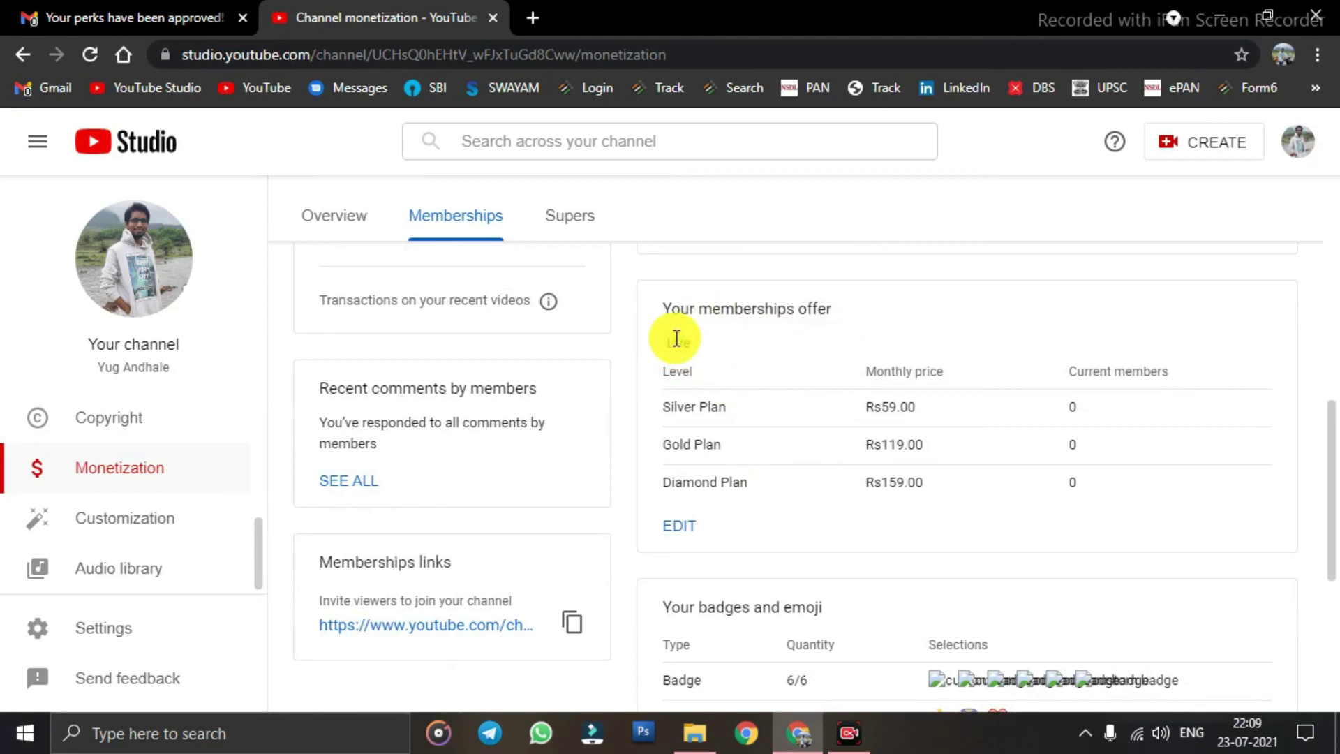
Step: View the public channel page in a separate browser tab to check for the Join option, and close that page
{"action": "middle_click", "coordinate": [194, 253]}
{"action": "left_click", "coordinate": [626, 10]}
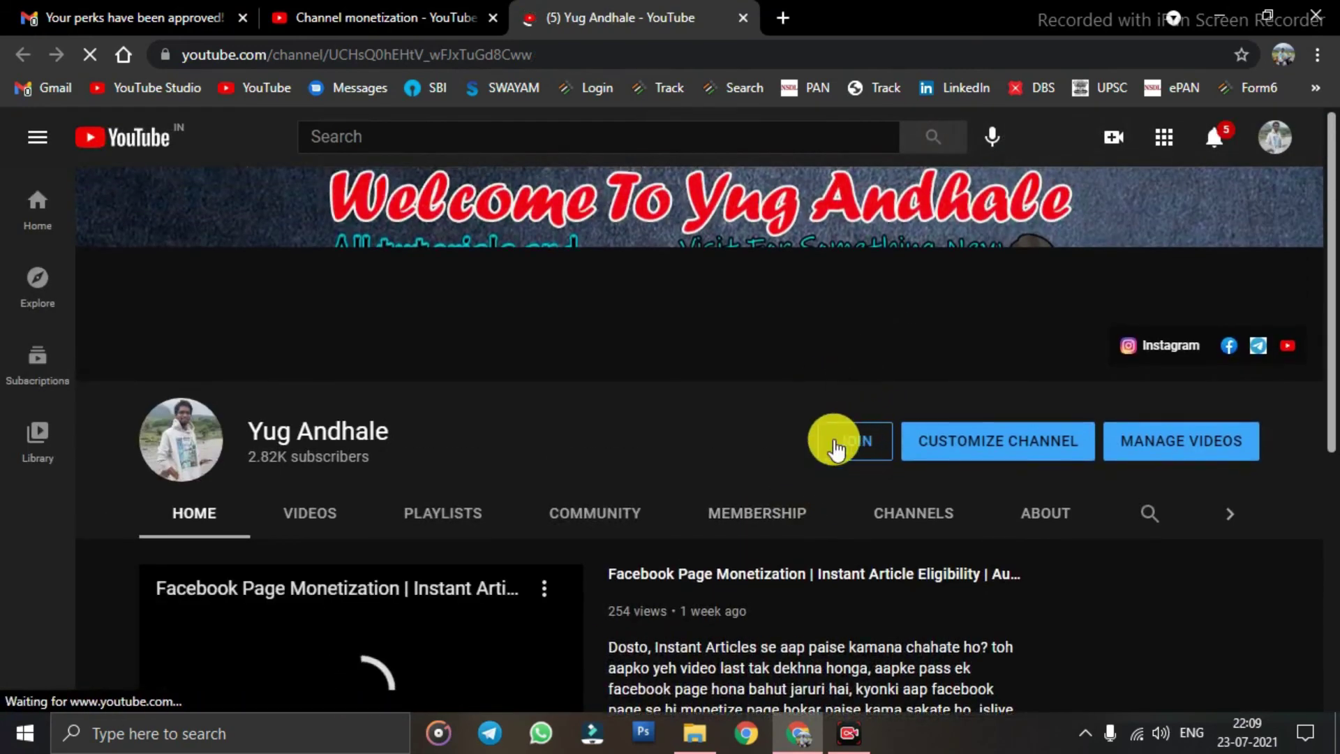
{"action": "left_click", "coordinate": [744, 17]}
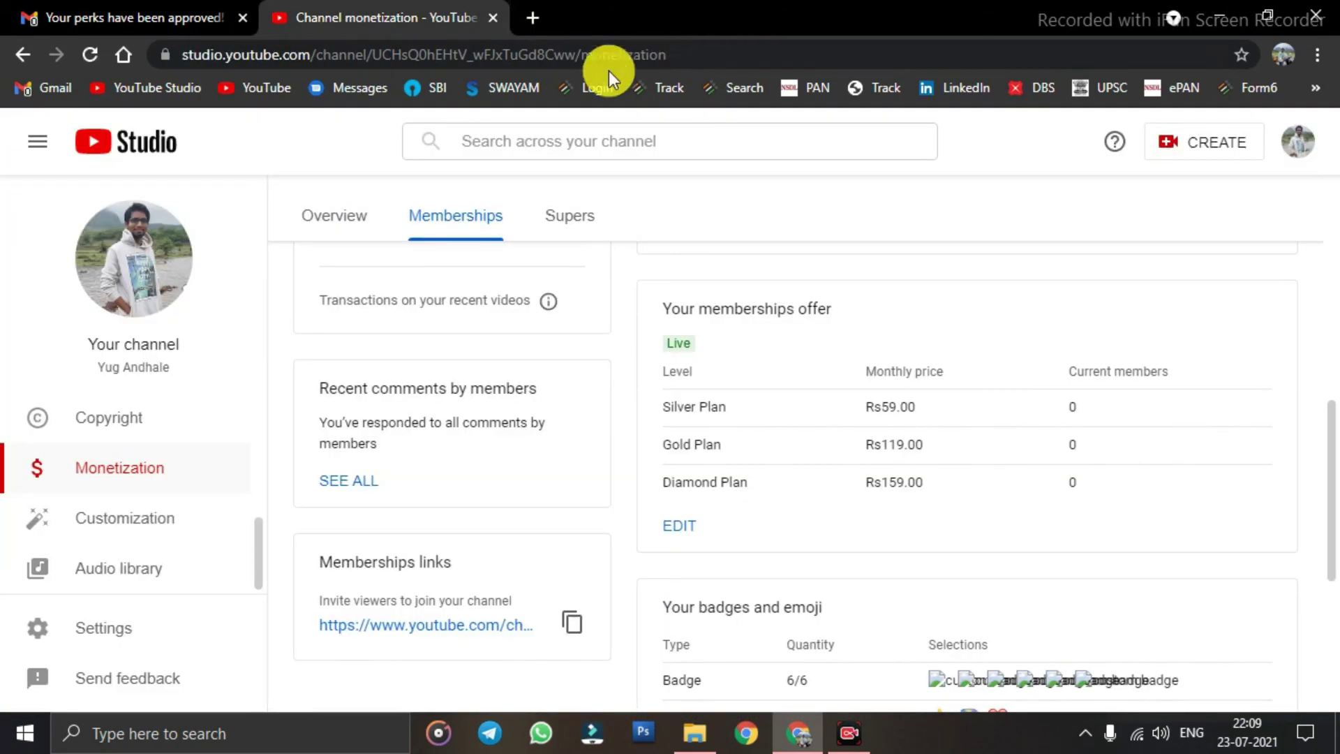
Step: Review the badges and emoji selections and the intro video section of the Memberships page
{"action": "scroll", "coordinate": [681, 458], "scroll_direction": "down", "scroll_amount": 3}
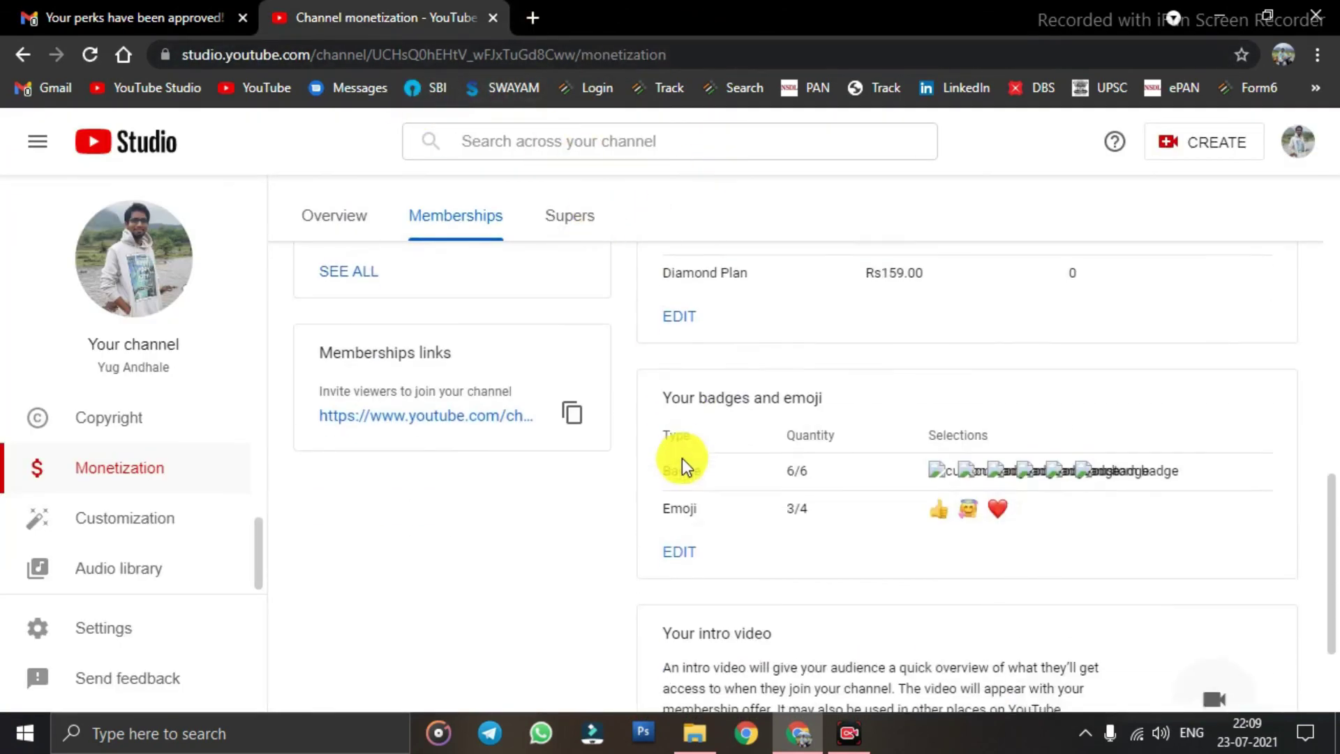
{"action": "scroll", "coordinate": [704, 419], "scroll_direction": "down", "scroll_amount": 2}
{"action": "scroll", "coordinate": [930, 508], "scroll_direction": "up", "scroll_amount": 2}
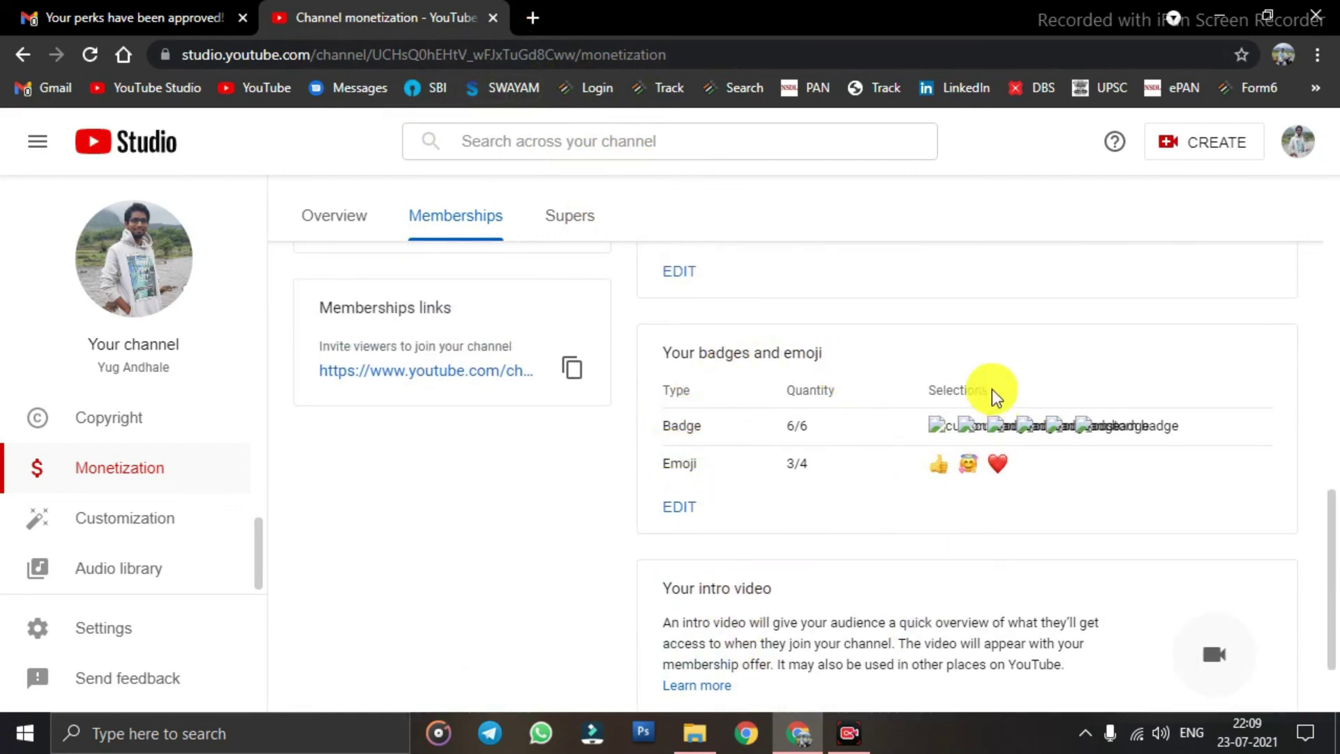
{"action": "scroll", "coordinate": [997, 396], "scroll_direction": "up", "scroll_amount": 2}
{"action": "scroll", "coordinate": [949, 494], "scroll_direction": "down", "scroll_amount": 4}
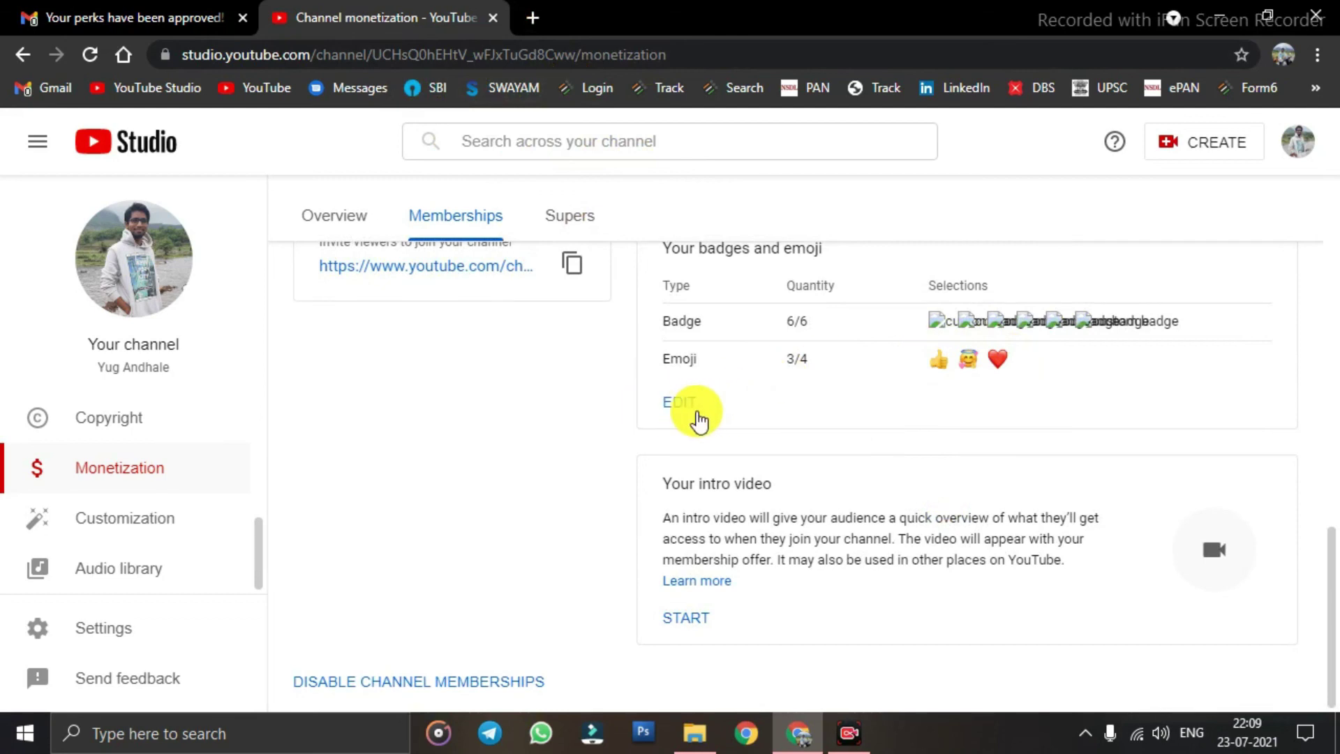
Step: Examine the memberships playbook's suggestions to add an intro video and create a post that turns fans into channel members
{"action": "scroll", "coordinate": [722, 521], "scroll_direction": "up", "scroll_amount": 5}
{"action": "scroll", "coordinate": [768, 462], "scroll_direction": "up", "scroll_amount": 3}
{"action": "scroll", "coordinate": [784, 404], "scroll_direction": "down", "scroll_amount": 7}
{"action": "scroll", "coordinate": [784, 404], "scroll_direction": "up", "scroll_amount": 3}
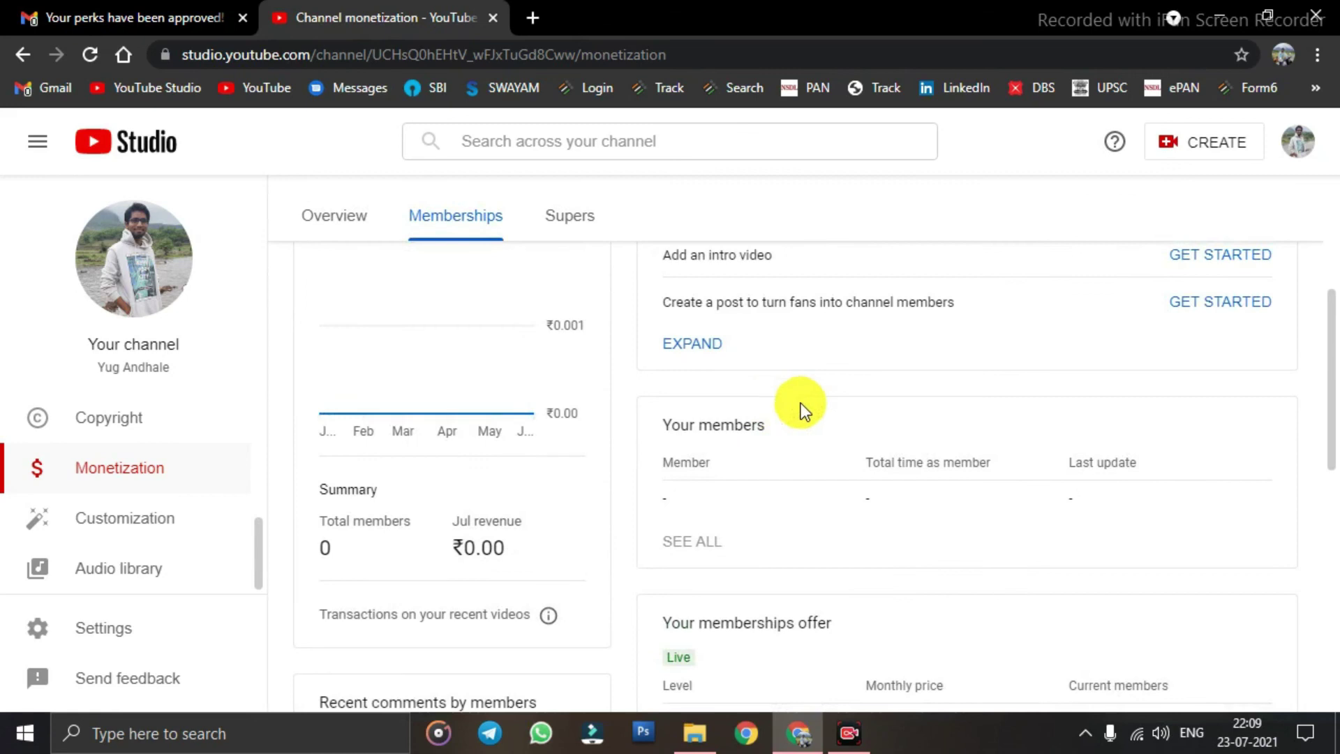
{"action": "scroll", "coordinate": [916, 412], "scroll_direction": "up", "scroll_amount": 2}
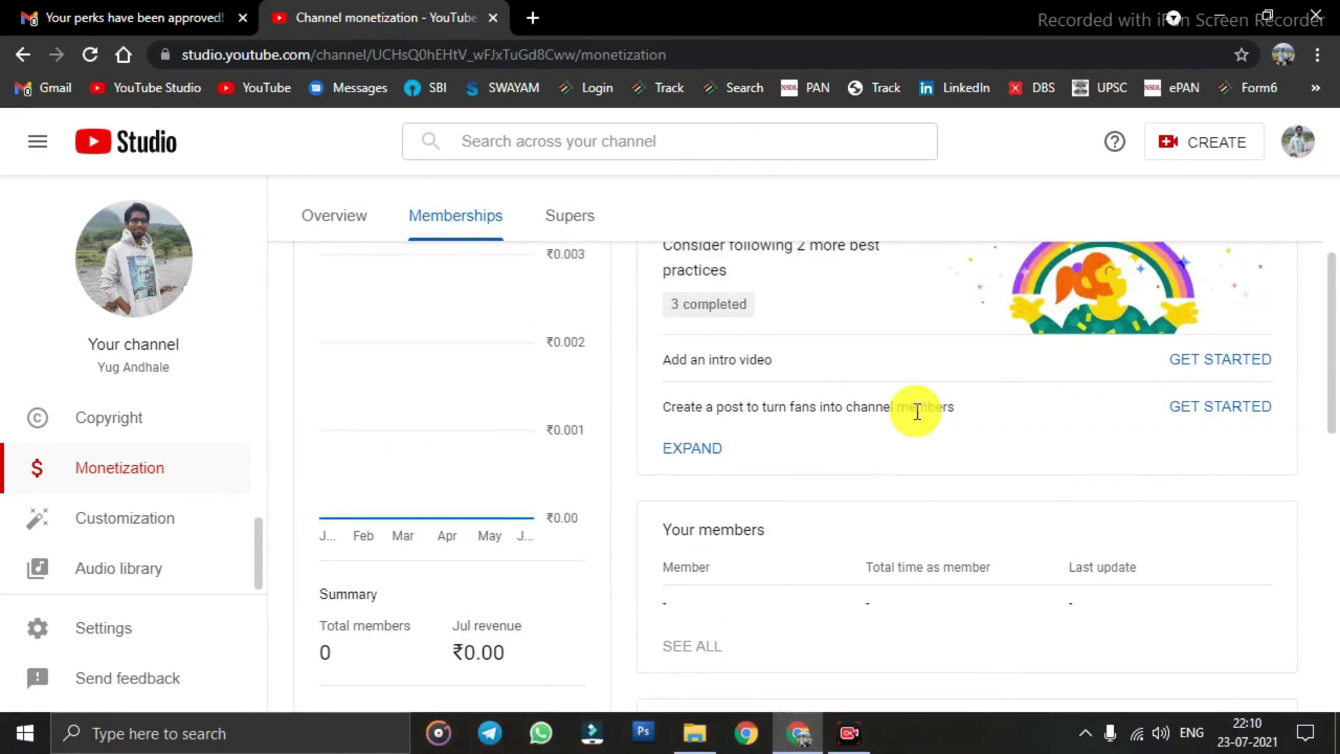
{"action": "scroll", "coordinate": [917, 412], "scroll_direction": "up", "scroll_amount": 2}
{"action": "left_click_drag", "start_coordinate": [662, 464], "coordinate": [782, 474]}
{"action": "left_click", "coordinate": [783, 470]}
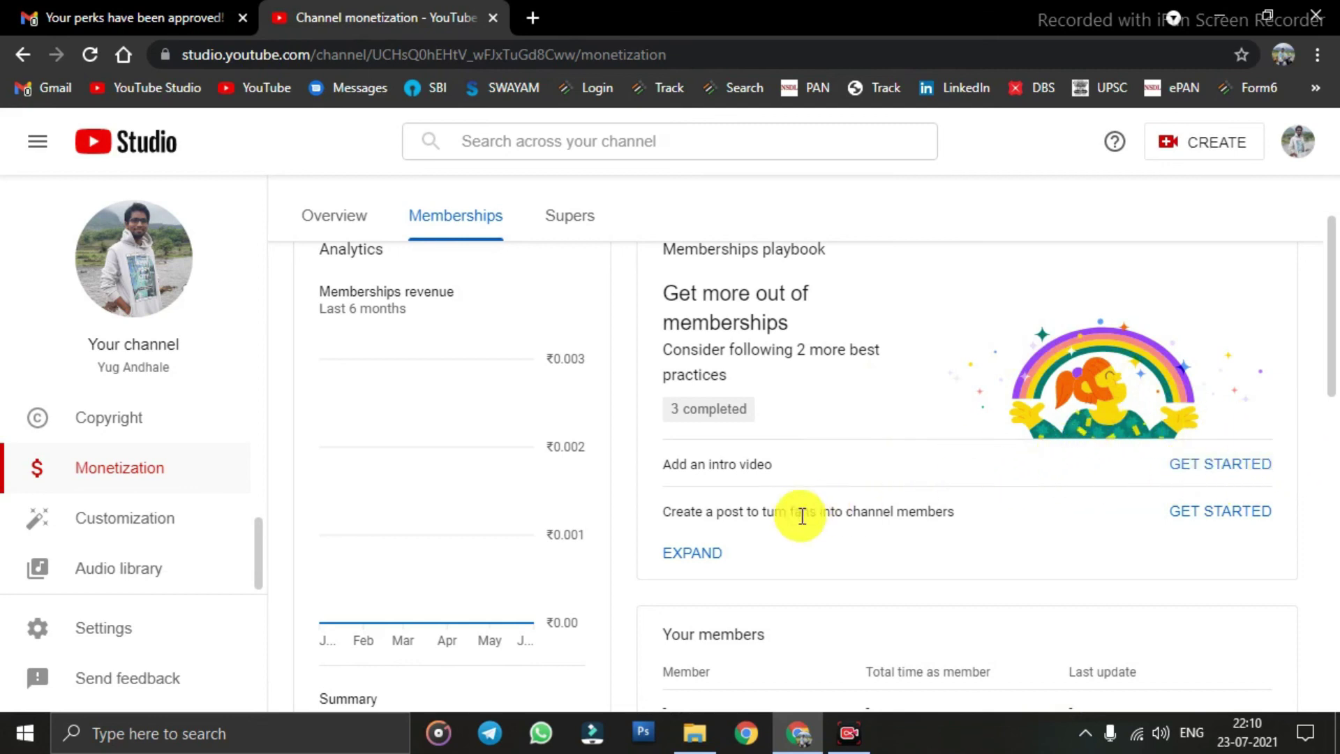
{"action": "left_click_drag", "start_coordinate": [773, 514], "coordinate": [909, 516]}
{"action": "left_click", "coordinate": [995, 510]}
Step: Look over the members list and memberships offer, and reread the memberships playbook and its post suggestion
{"action": "scroll", "coordinate": [1008, 479], "scroll_direction": "down", "scroll_amount": 5}
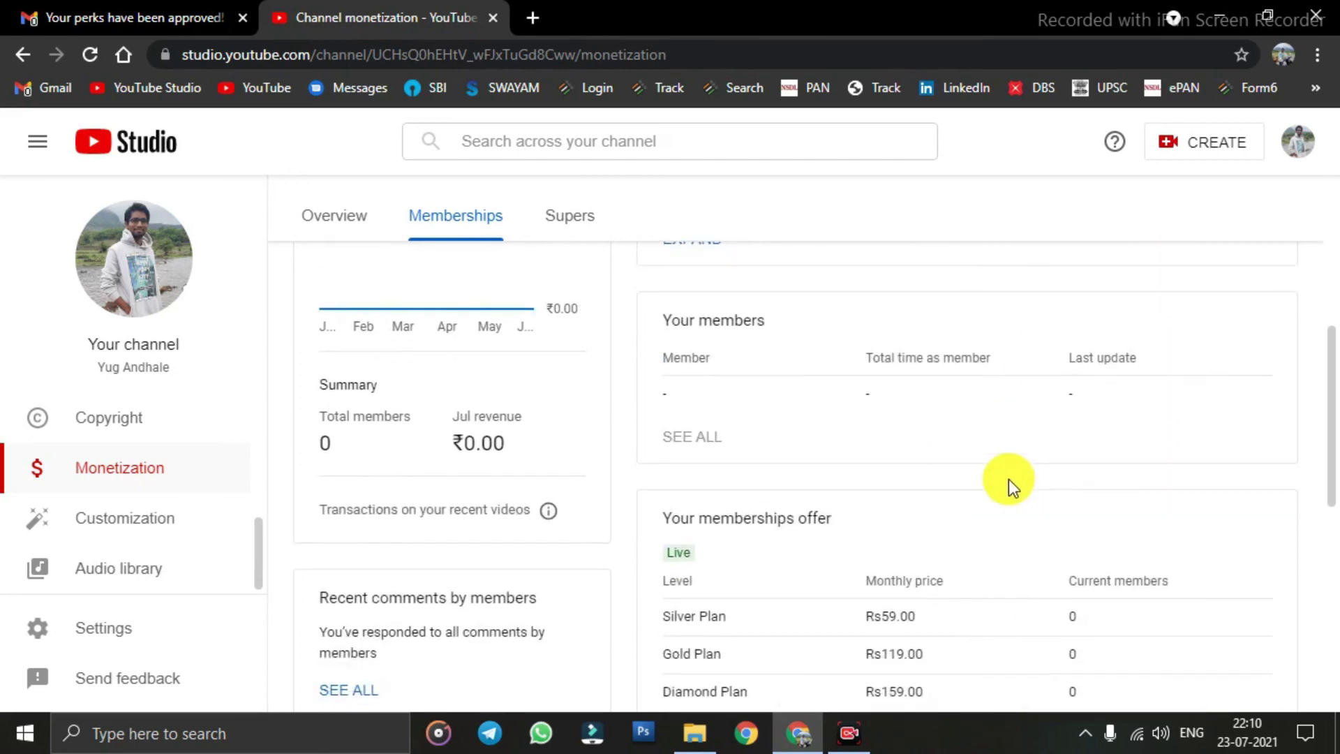
{"action": "scroll", "coordinate": [975, 434], "scroll_direction": "down", "scroll_amount": 3}
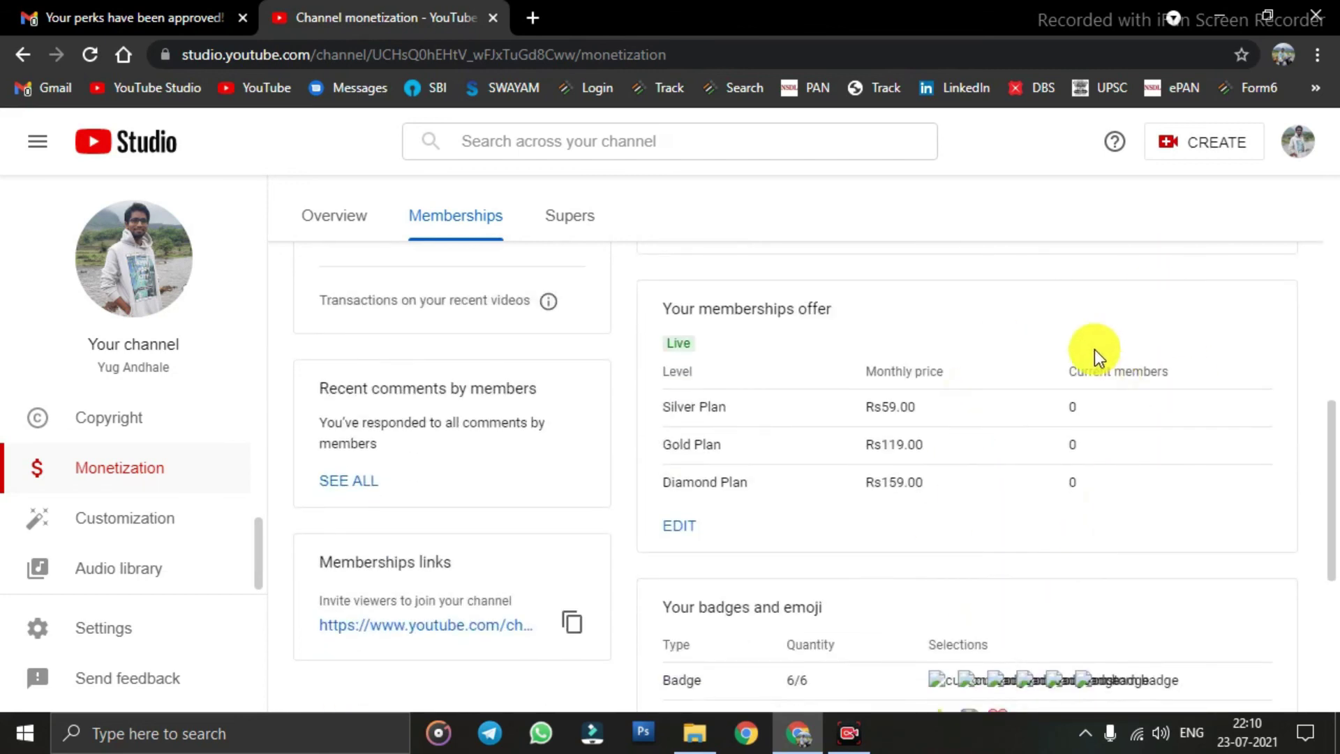
{"action": "scroll", "coordinate": [916, 539], "scroll_direction": "up", "scroll_amount": 8}
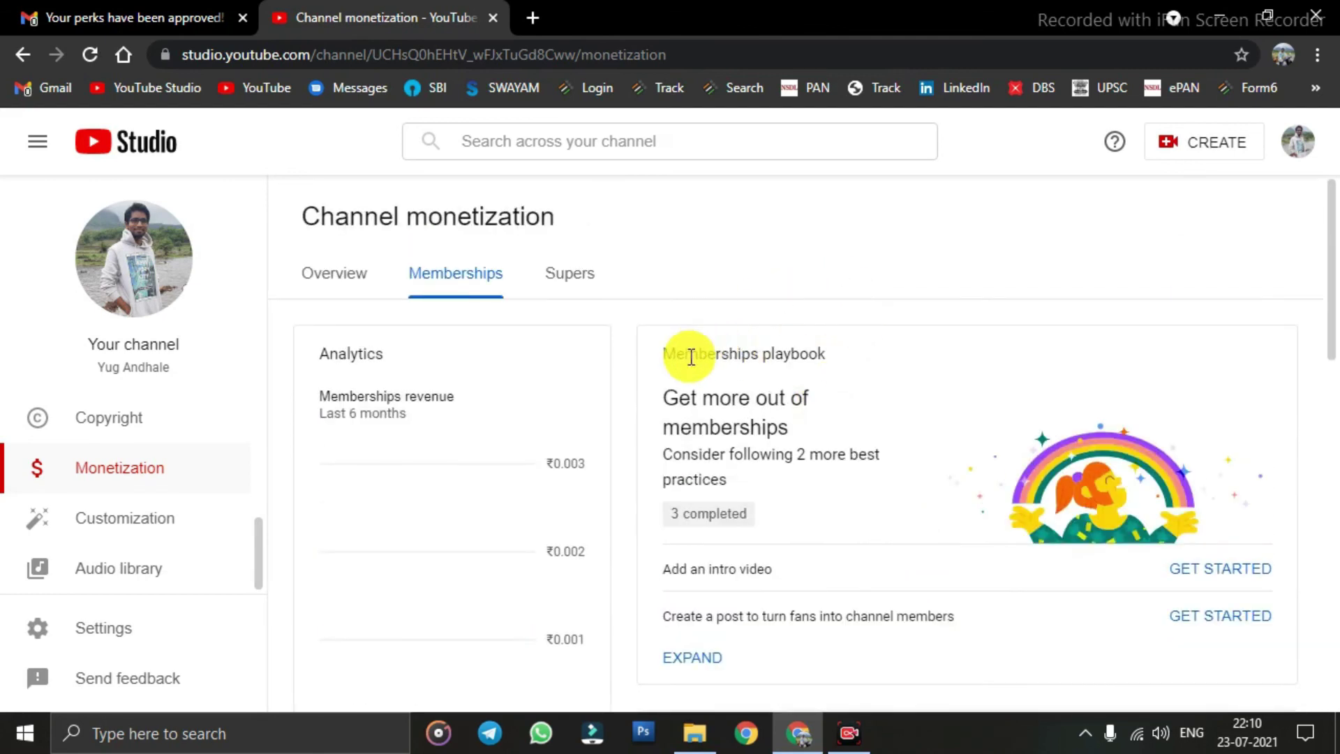
{"action": "left_click_drag", "start_coordinate": [664, 353], "coordinate": [831, 357]}
{"action": "left_click", "coordinate": [831, 357]}
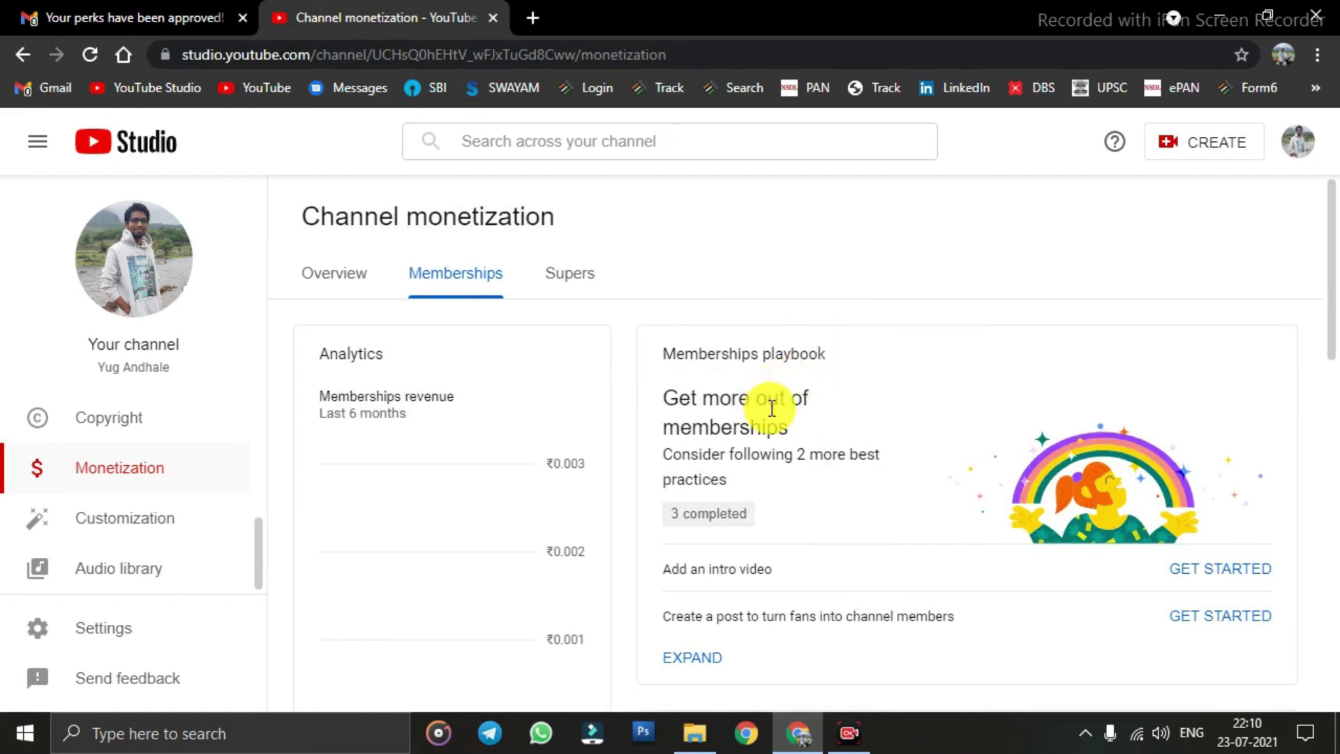
{"action": "scroll", "coordinate": [786, 395], "scroll_direction": "down", "scroll_amount": 4}
{"action": "scroll", "coordinate": [905, 298], "scroll_direction": "up", "scroll_amount": 4}
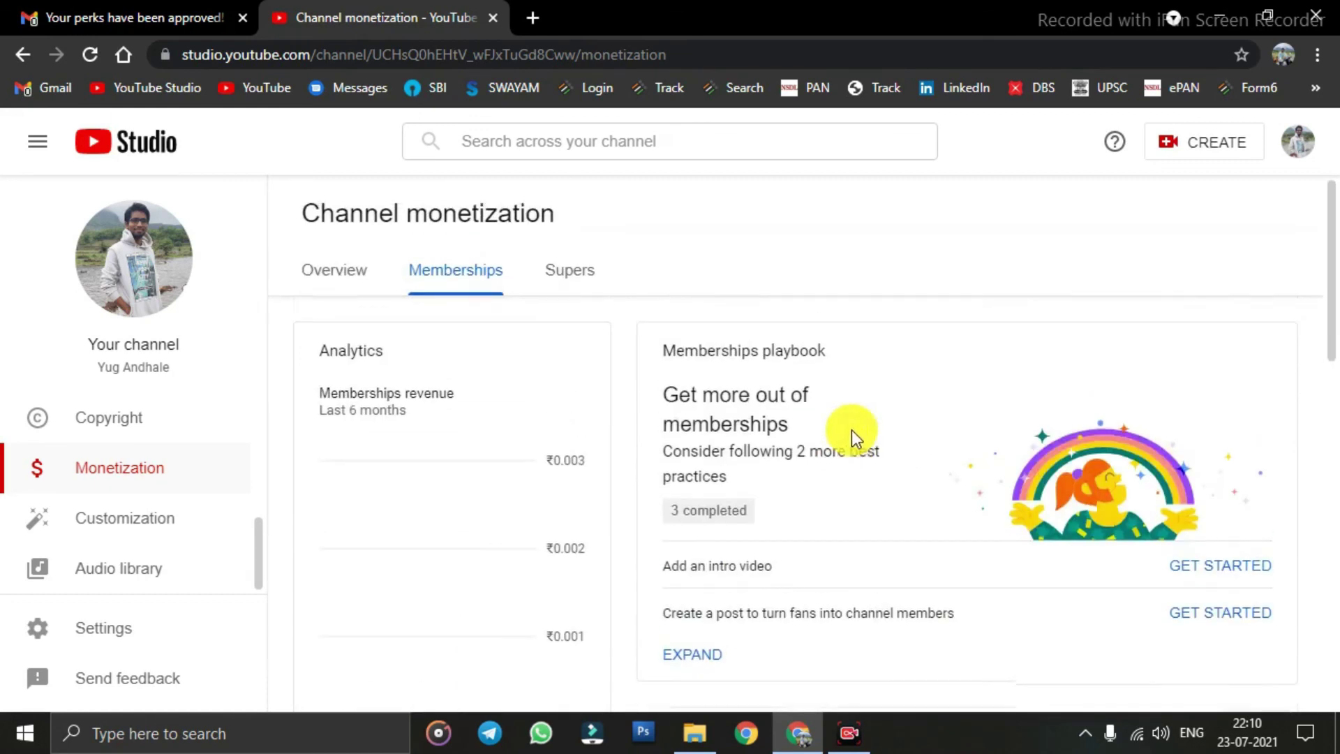
{"action": "scroll", "coordinate": [850, 437], "scroll_direction": "down", "scroll_amount": 3}
{"action": "left_click_drag", "start_coordinate": [830, 407], "coordinate": [949, 407]}
{"action": "left_click", "coordinate": [949, 406]}
Step: Check the monthly prices of the Gold and Diamond plans and return to the start of the Memberships page
{"action": "scroll", "coordinate": [945, 401], "scroll_direction": "down", "scroll_amount": 7}
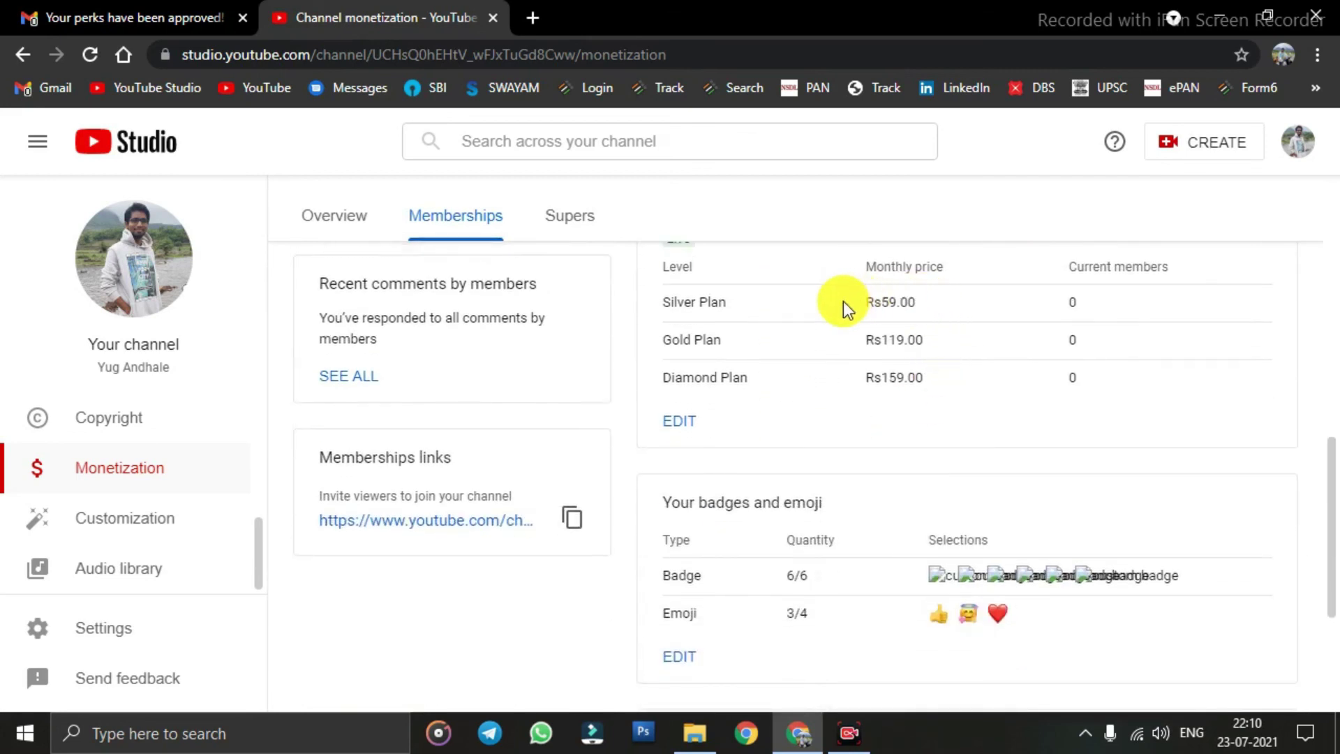
{"action": "double_click", "coordinate": [908, 339]}
{"action": "double_click", "coordinate": [908, 377]}
{"action": "left_click", "coordinate": [860, 404]}
{"action": "scroll", "coordinate": [872, 422], "scroll_direction": "up", "scroll_amount": 5}
{"action": "scroll", "coordinate": [873, 421], "scroll_direction": "up", "scroll_amount": 4}
{"action": "scroll", "coordinate": [119, 469], "scroll_direction": "up", "scroll_amount": 5}
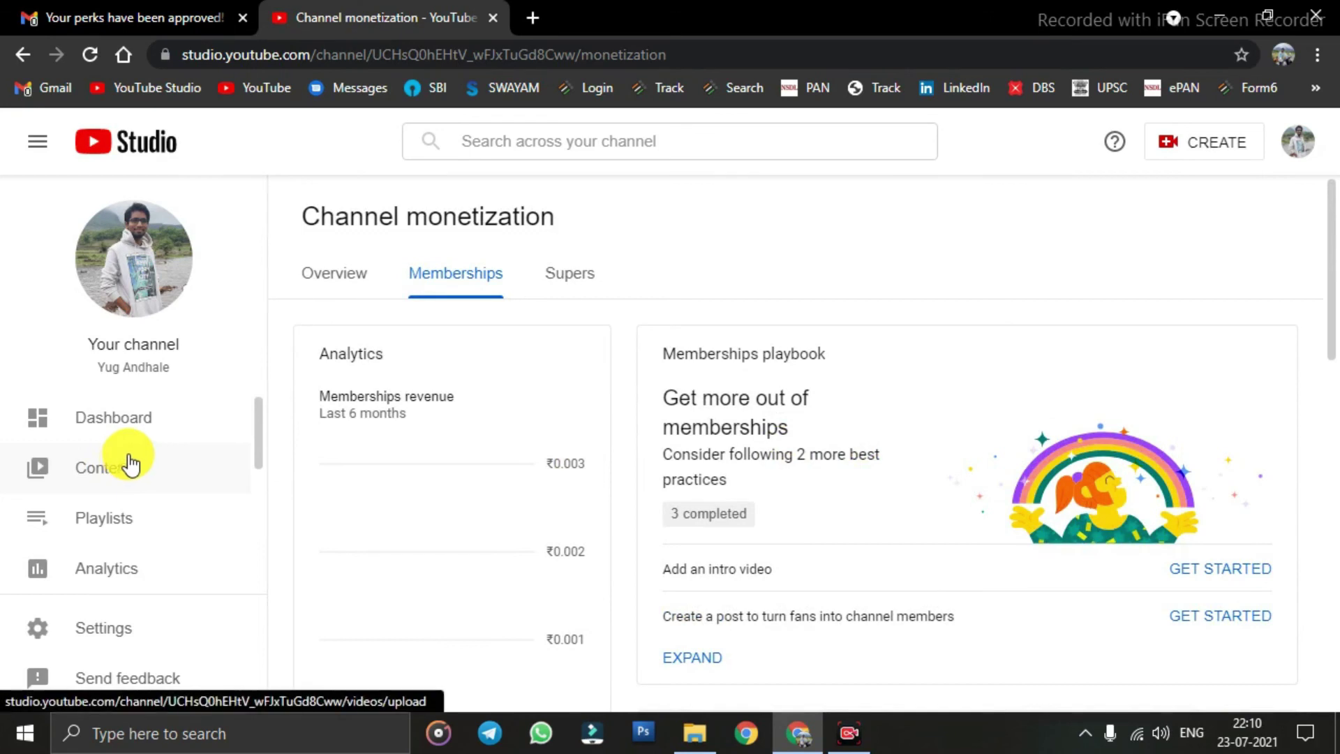